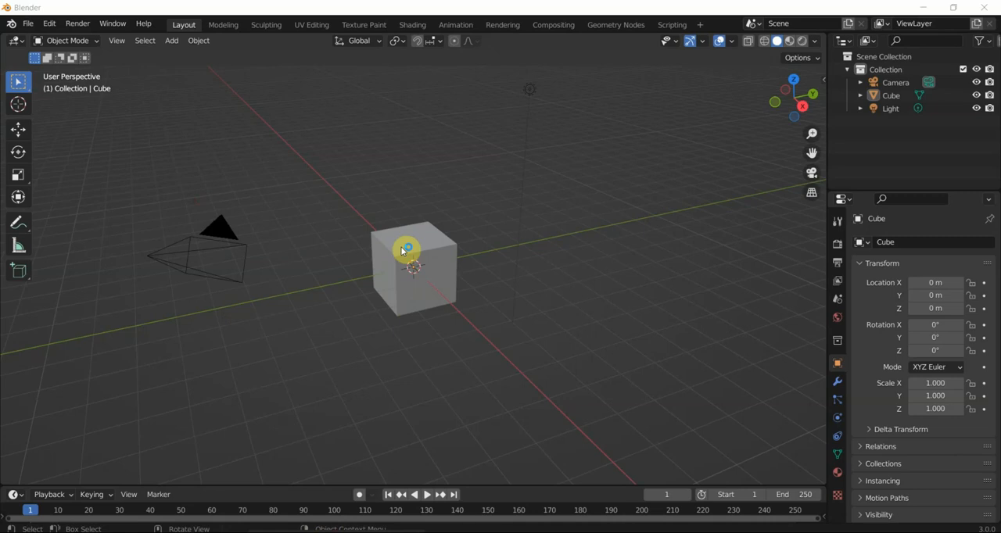
middle_drag(404, 250, 434, 229)
scroll(435, 229, down, 1)
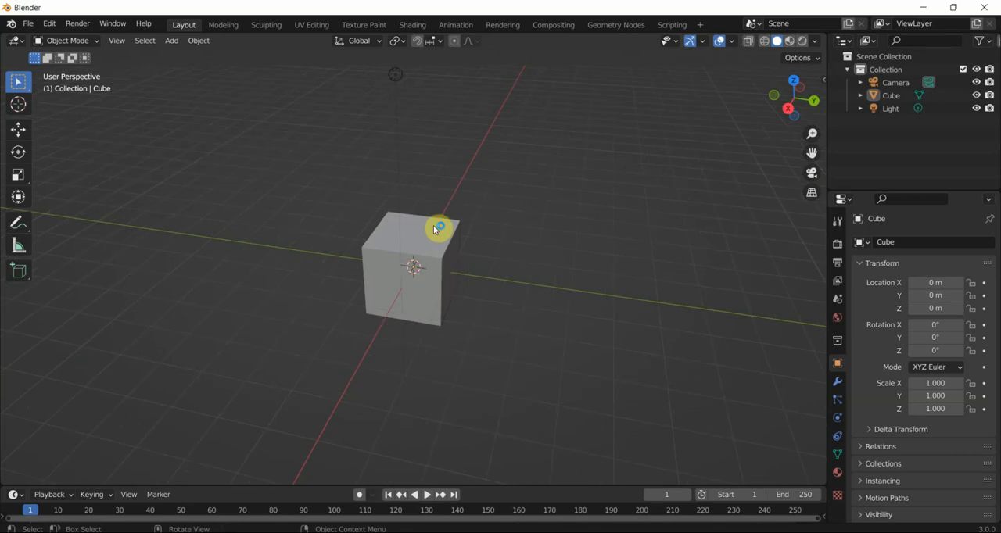
click(440, 263)
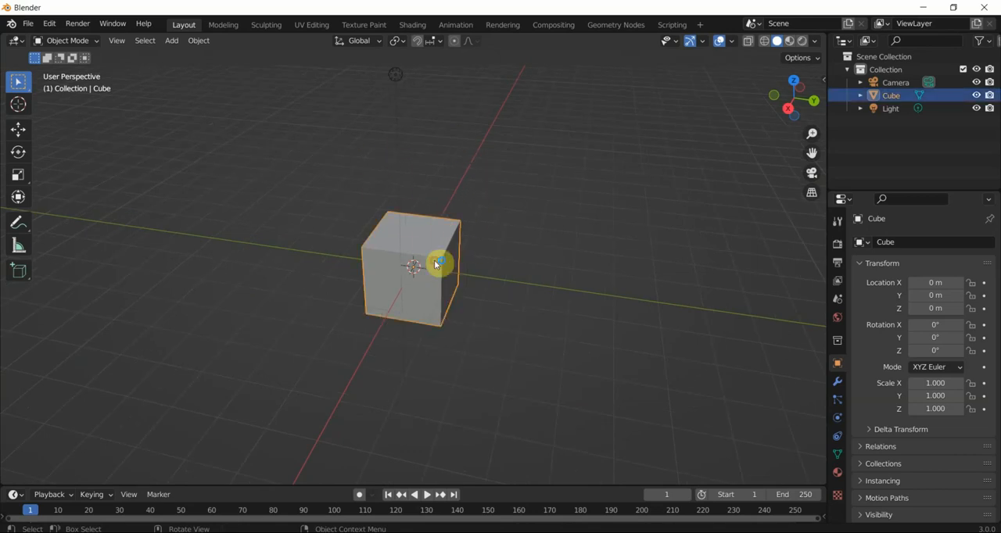
click(328, 148)
middle_drag(476, 239, 428, 233)
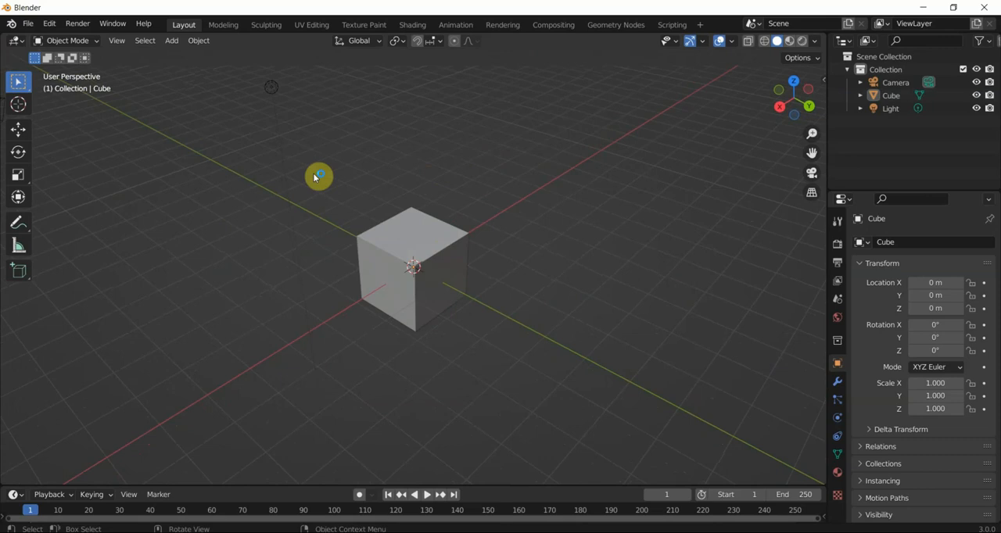
- Add a Blank Grease Pencil object and move it to the empty space beside the cube
key(shift+a)
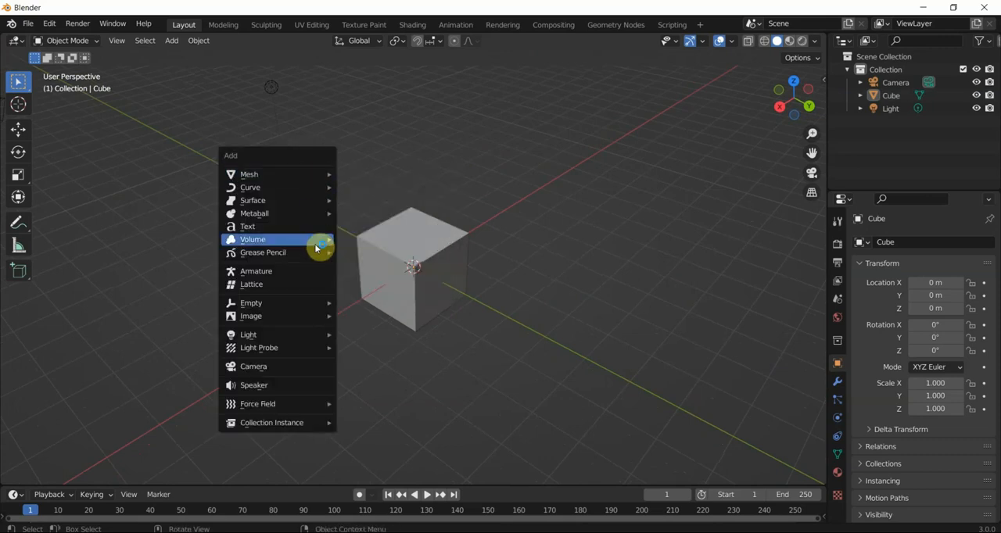
mouse_move(319, 253)
click(361, 253)
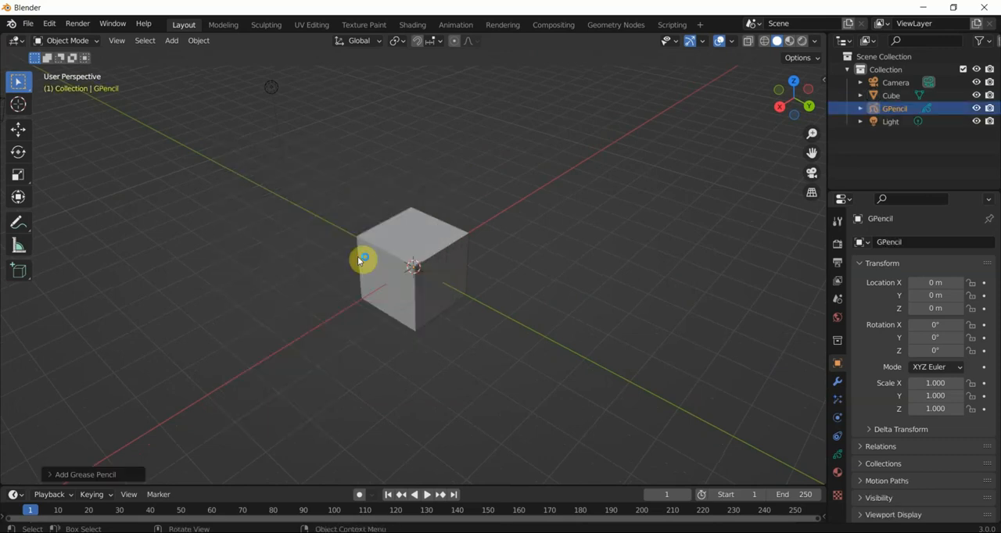
key(g)
click(489, 223)
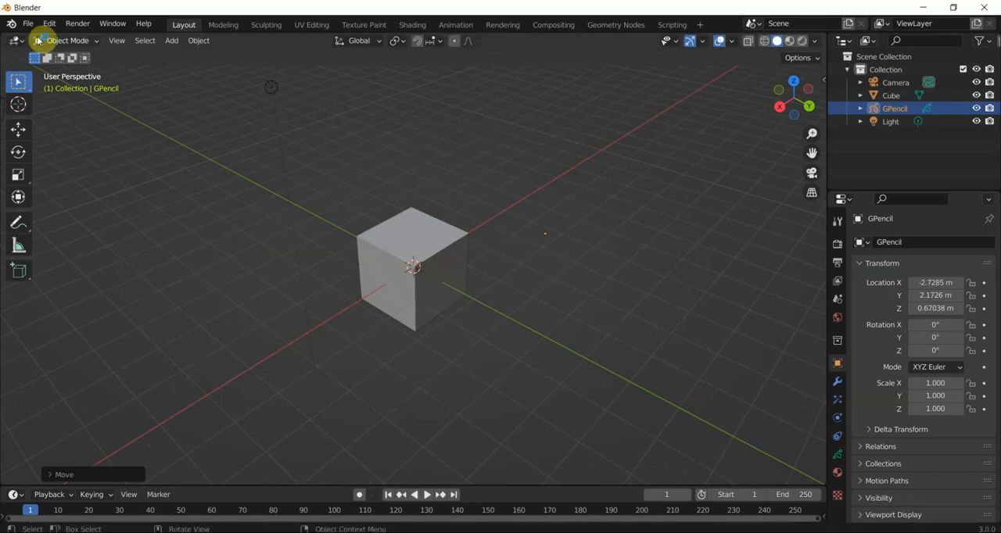
- In Draw Mode, draw a thin freehand stroke beside the cube, then a thick one with the brush radius at 115 px
click(63, 43)
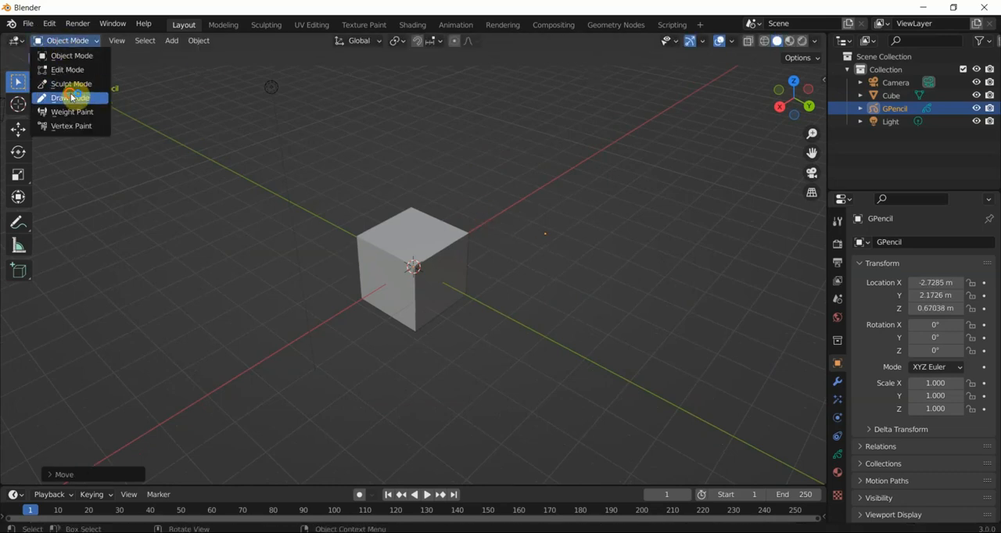
click(100, 99)
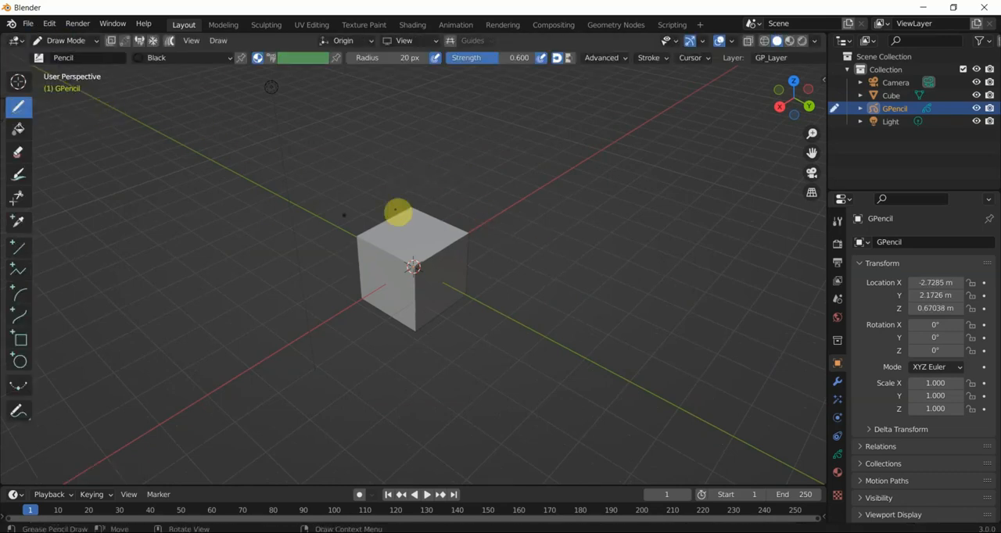
mouse_move(482, 232)
mouse_down()
mouse_move(544, 137)
mouse_move(456, 180)
mouse_move(442, 121)
mouse_move(461, 120)
mouse_up()
drag(371, 61, 420, 61)
mouse_move(383, 151)
mouse_down()
mouse_move(502, 165)
mouse_move(473, 290)
mouse_up()
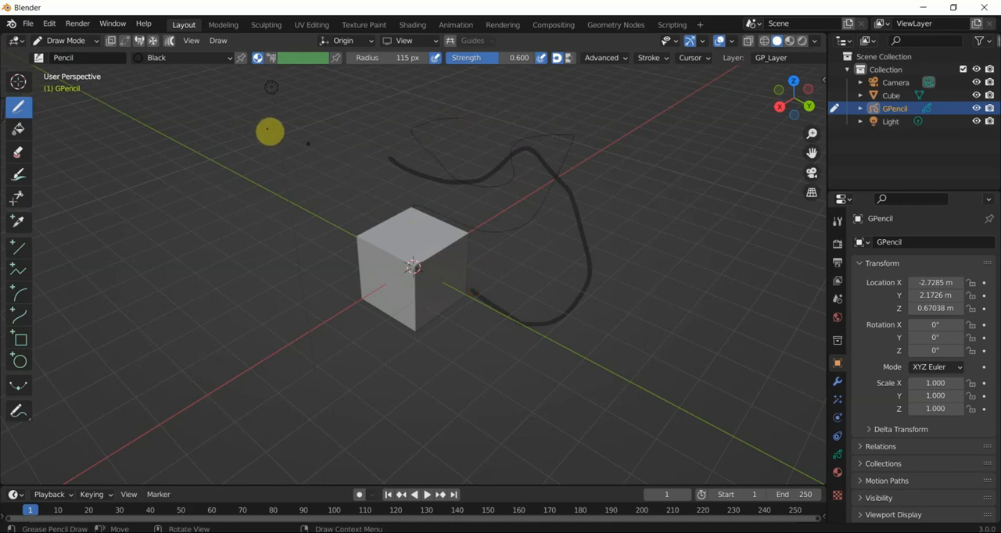
mouse_move(378, 201)
middle_down()
mouse_move(320, 196)
mouse_move(348, 183)
middle_up()
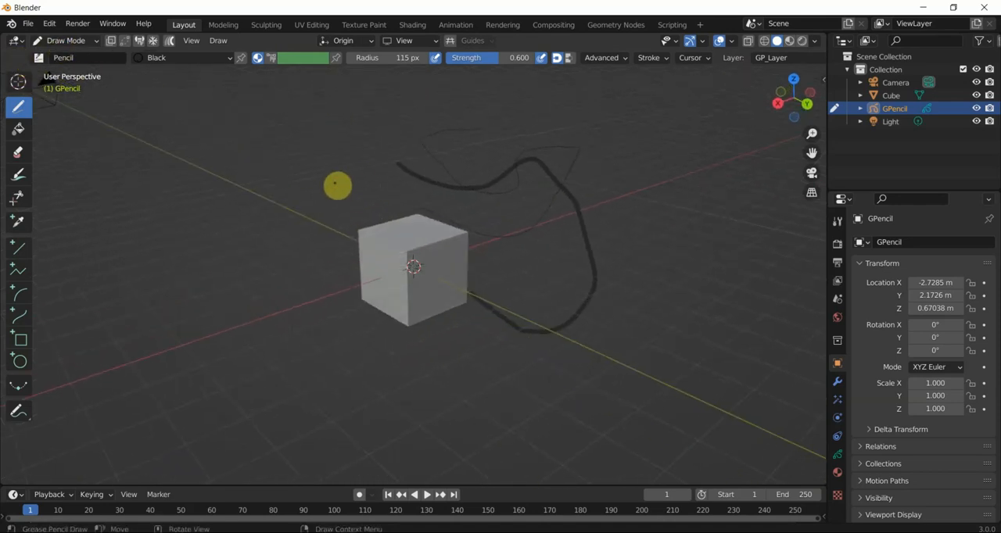
- Return the Grease Pencil object to Object Mode
key(Tab)
click(94, 40)
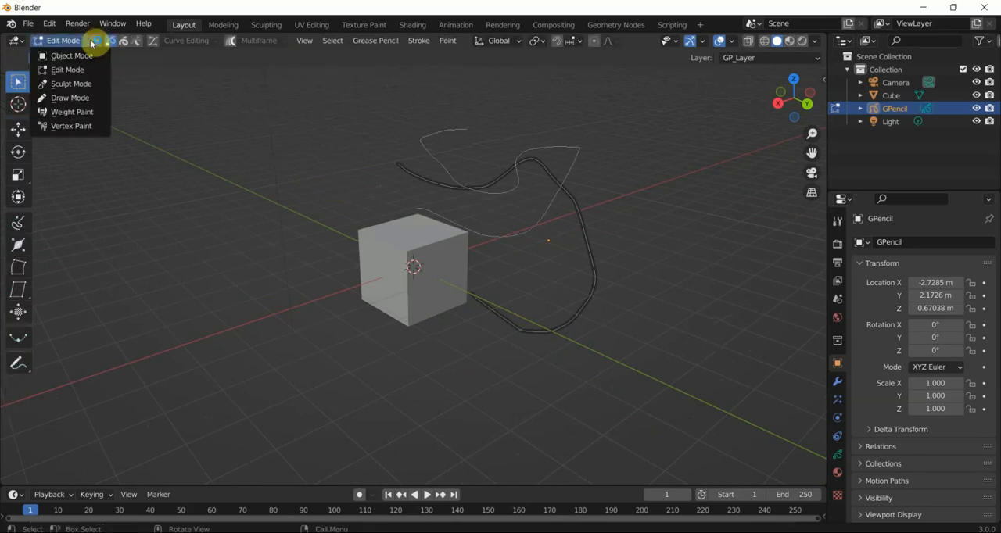
click(86, 55)
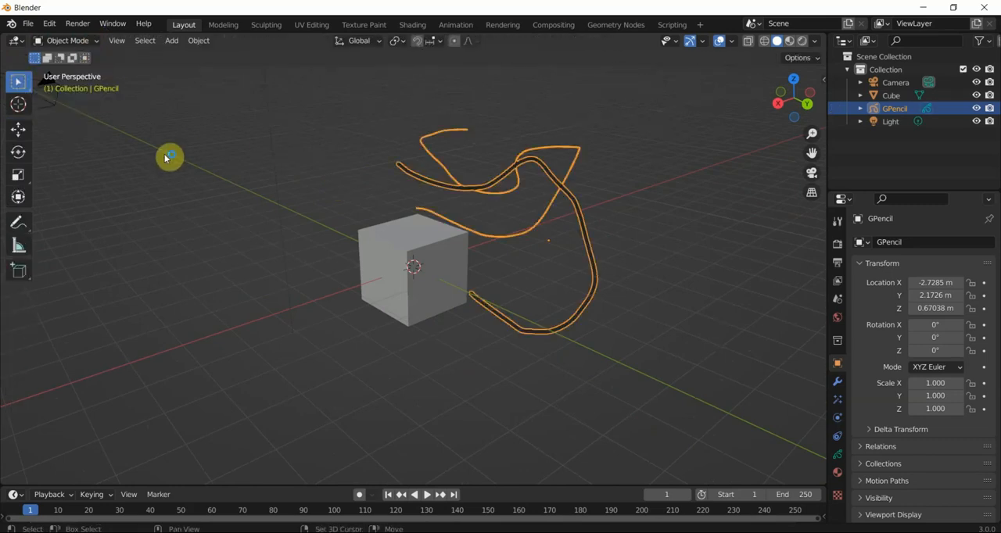
key(shift+a)
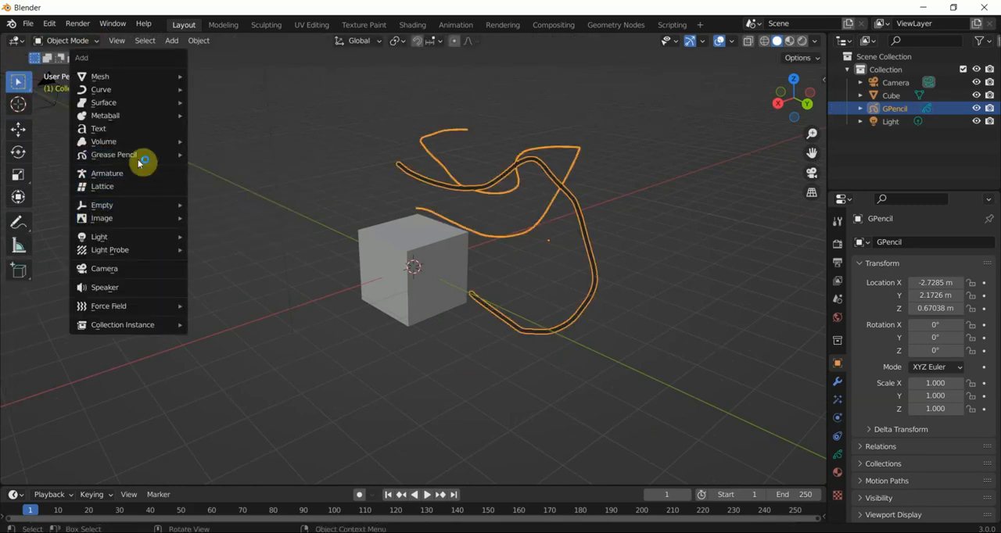
mouse_move(143, 155)
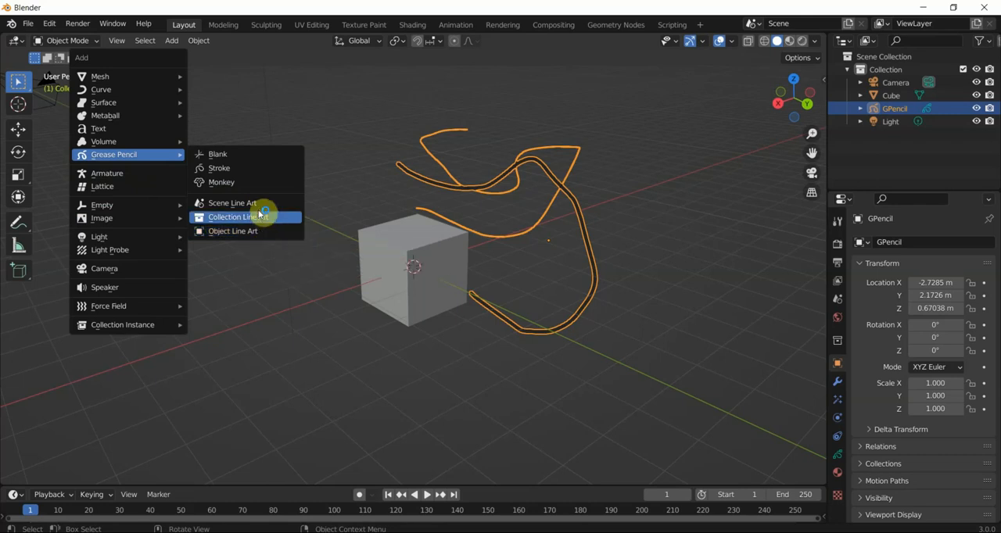
click(404, 375)
- Convert the cube to a Grease Pencil object and display the viewport in rendered shading
click(404, 327)
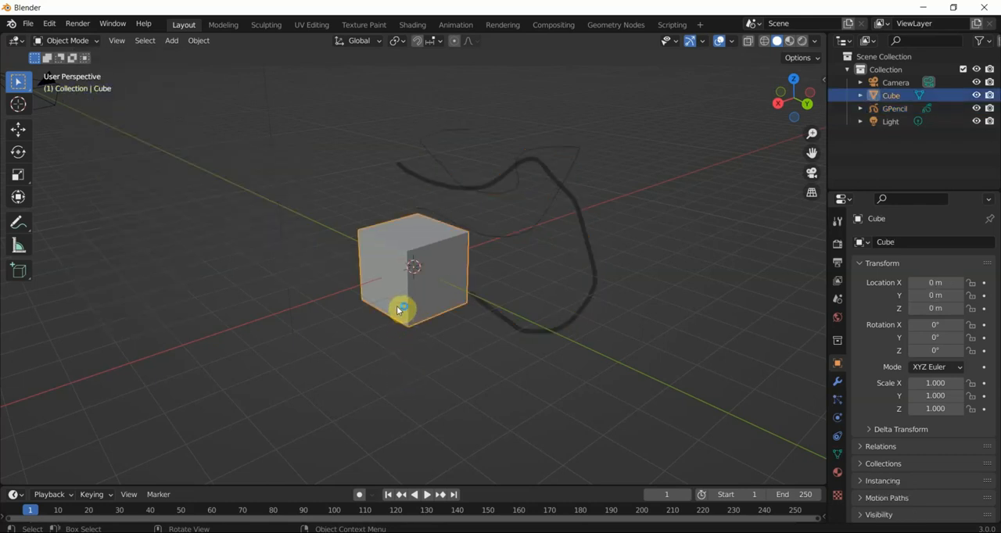
scroll(397, 306, up, 3)
right_click(392, 300)
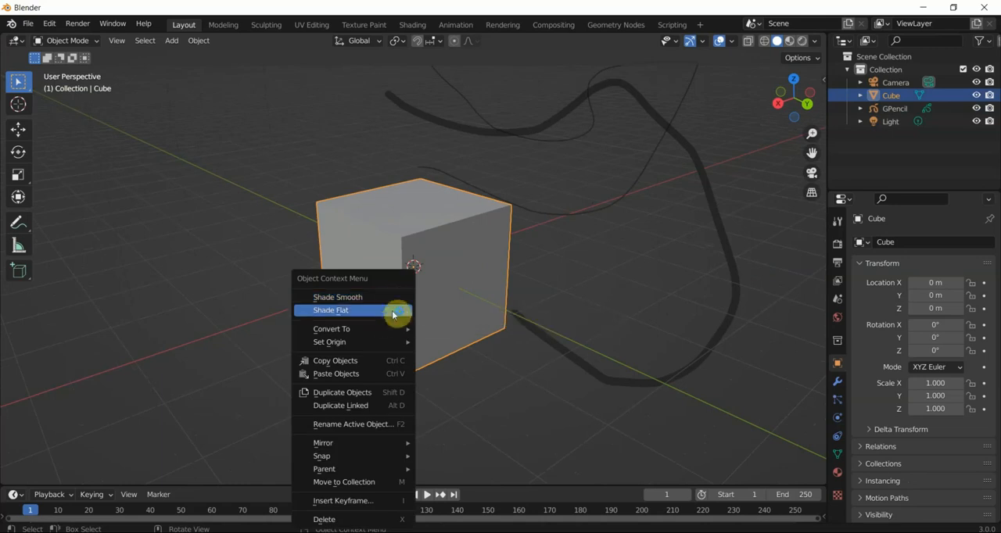
mouse_move(396, 329)
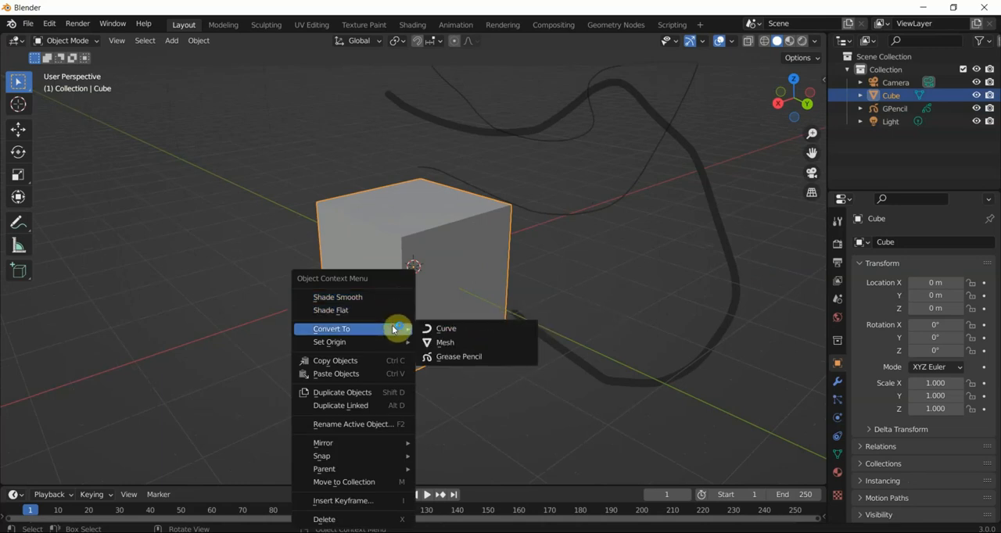
click(458, 357)
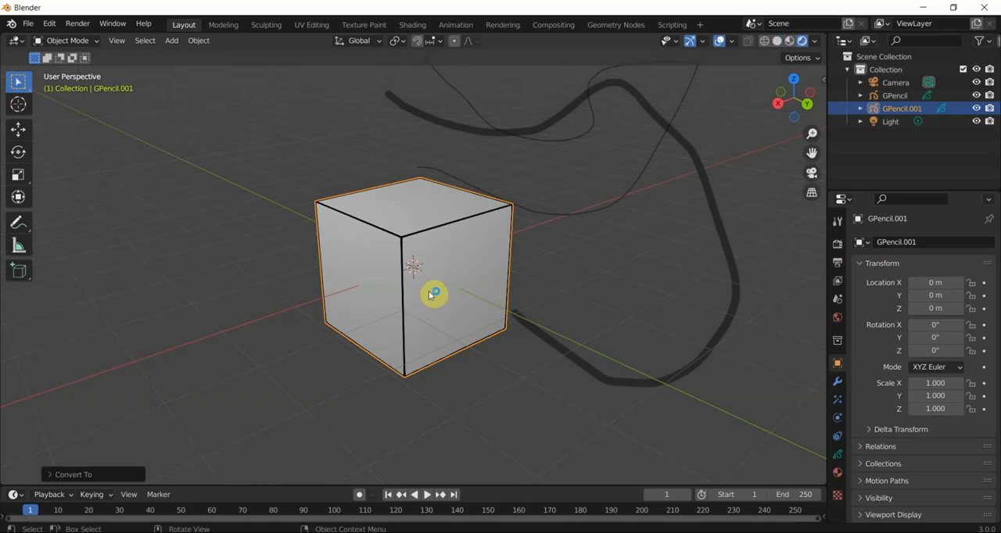
mouse_move(428, 294)
middle_down()
mouse_move(368, 308)
mouse_move(548, 263)
mouse_move(466, 284)
mouse_move(496, 277)
mouse_move(349, 260)
mouse_move(400, 292)
mouse_move(456, 271)
mouse_move(453, 261)
middle_up()
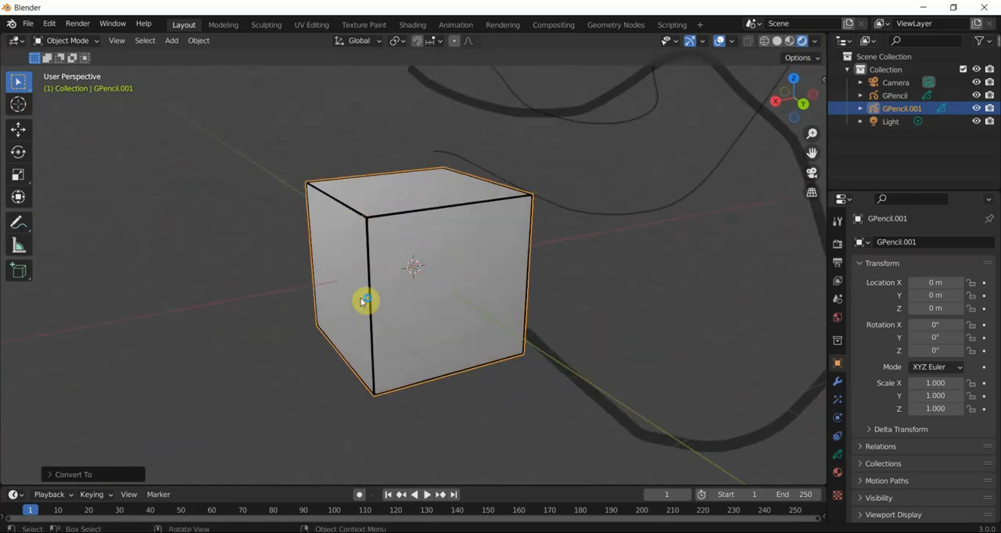
mouse_move(413, 268)
middle_down()
mouse_move(322, 262)
mouse_move(422, 275)
middle_up()
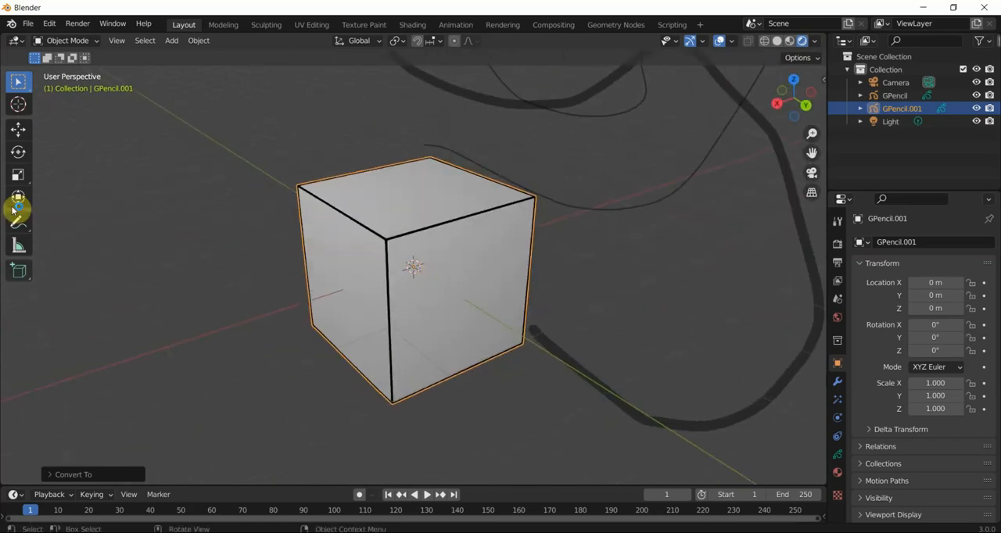
- Bring up the splash screen to examine its new-file templates, and dismiss it
click(13, 26)
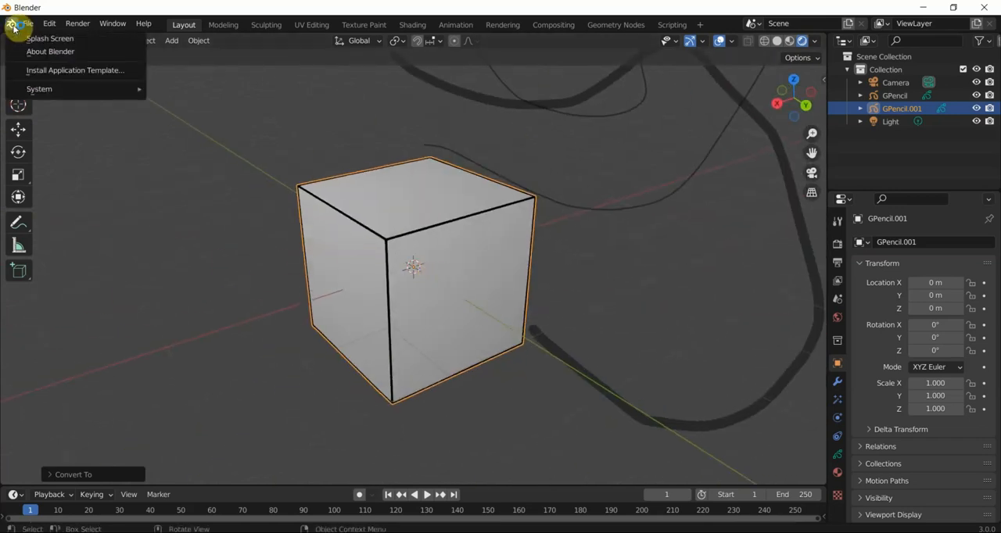
click(67, 39)
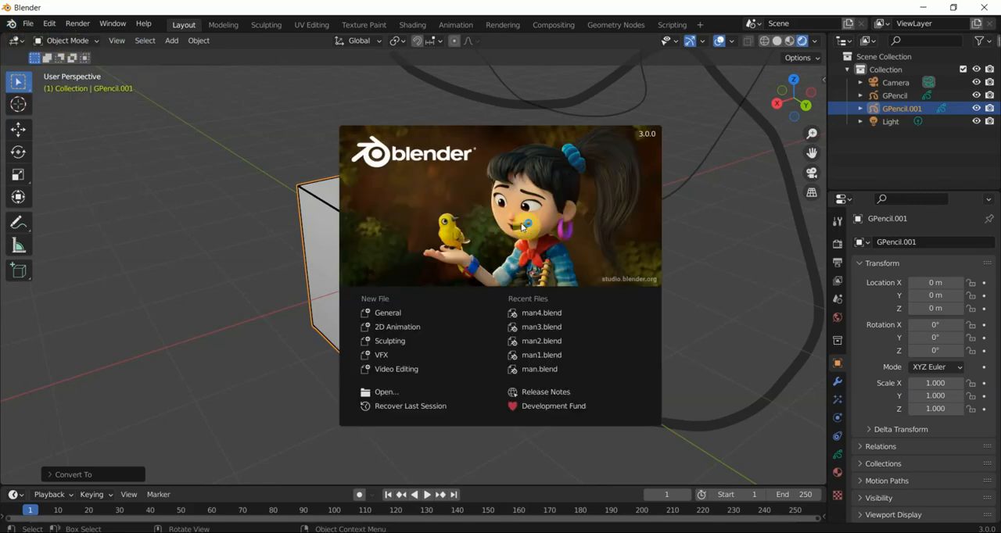
click(702, 214)
scroll(529, 386, down, 4)
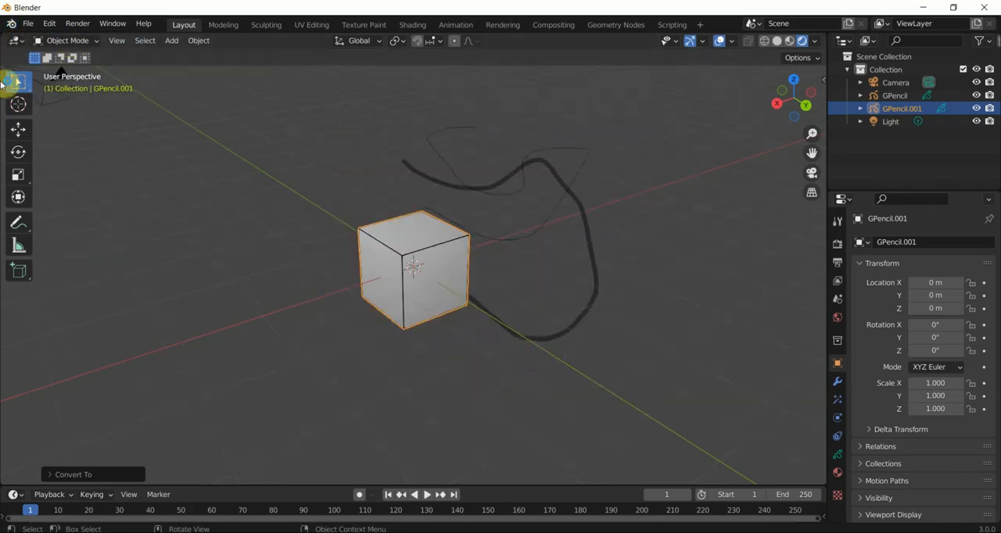
- Delete both Grease Pencil objects, the freehand strokes and the converted cube, from the scene
click(92, 39)
scroll(242, 235, down, 2)
drag(364, 150, 568, 332)
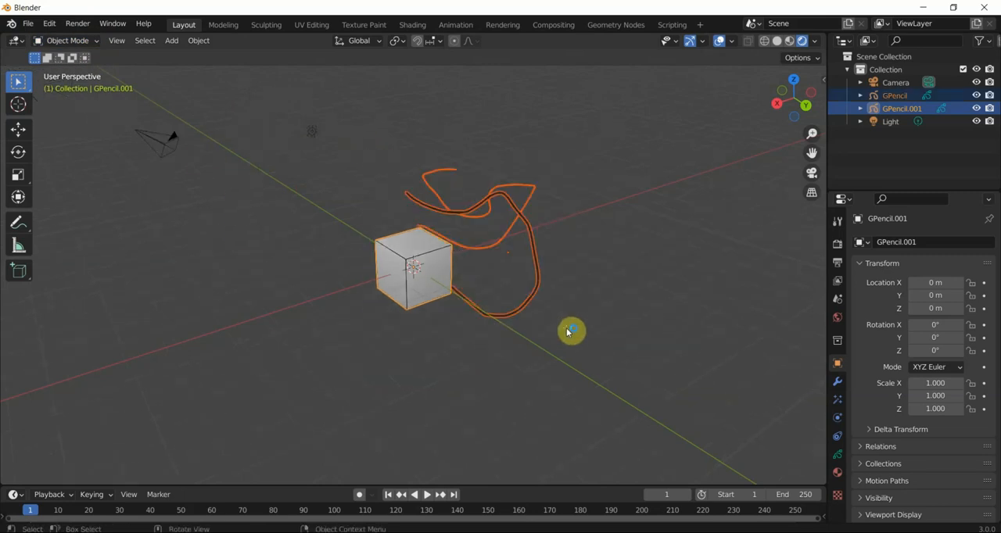
key(Delete)
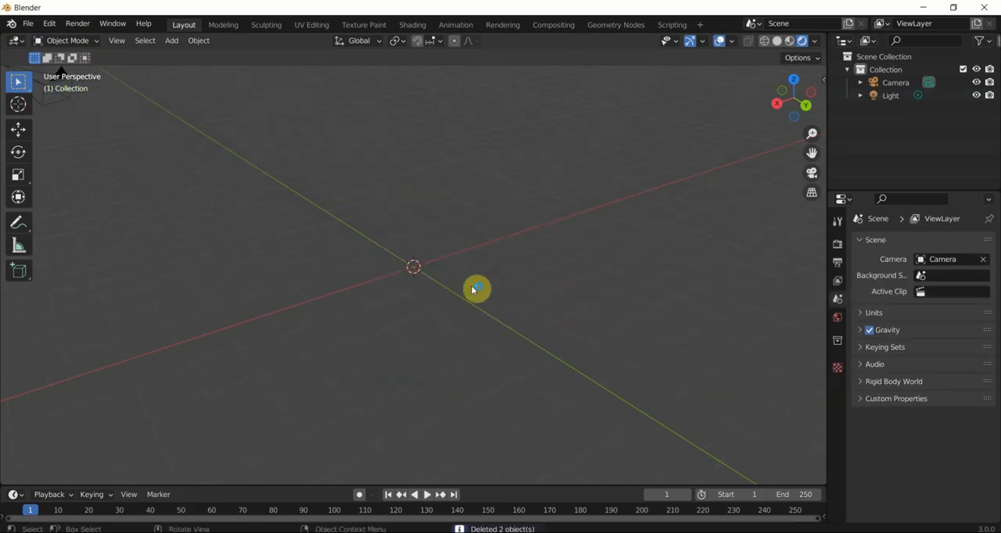
- Set the viewport to the right orthographic view
middle_drag(475, 289, 383, 365)
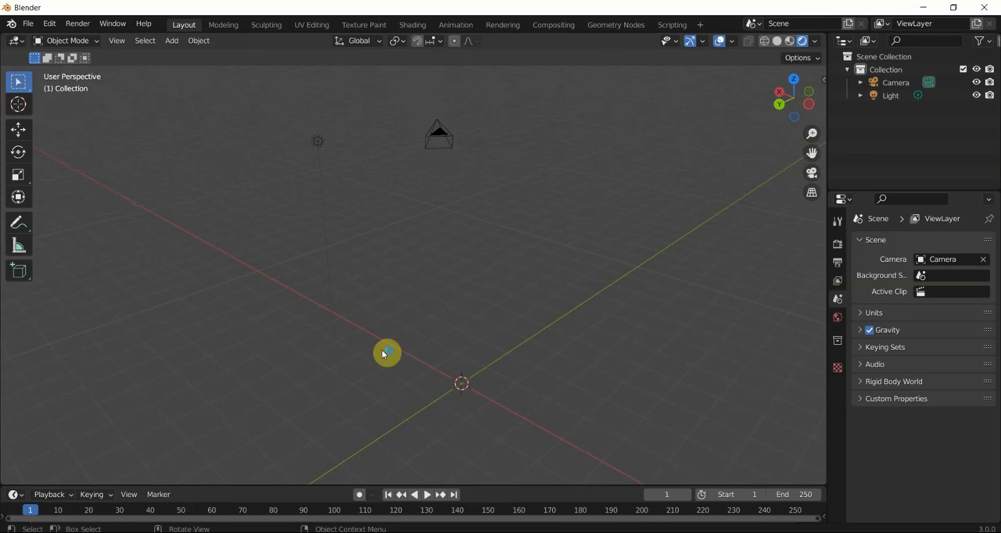
key(KP_3)
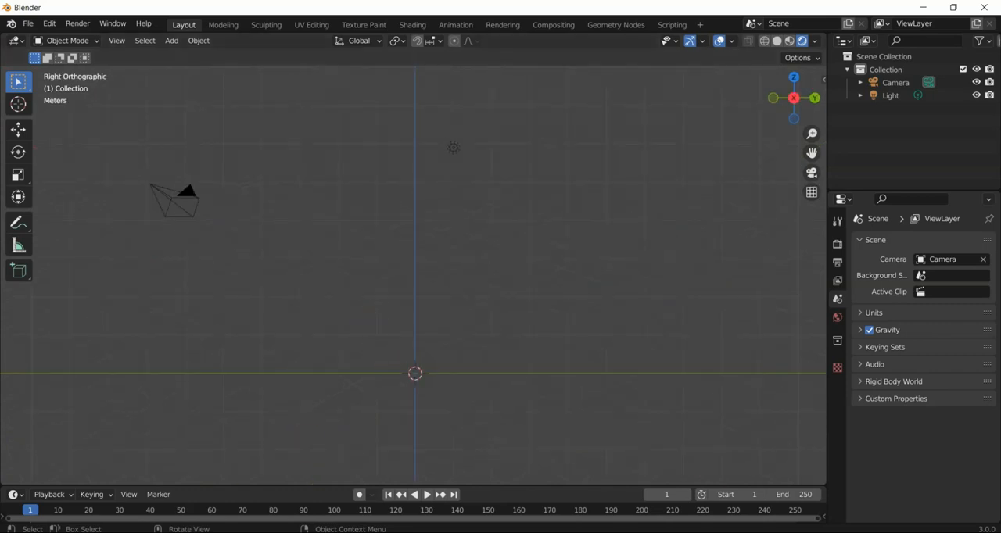
click(477, 531)
drag(479, 528, 528, 472)
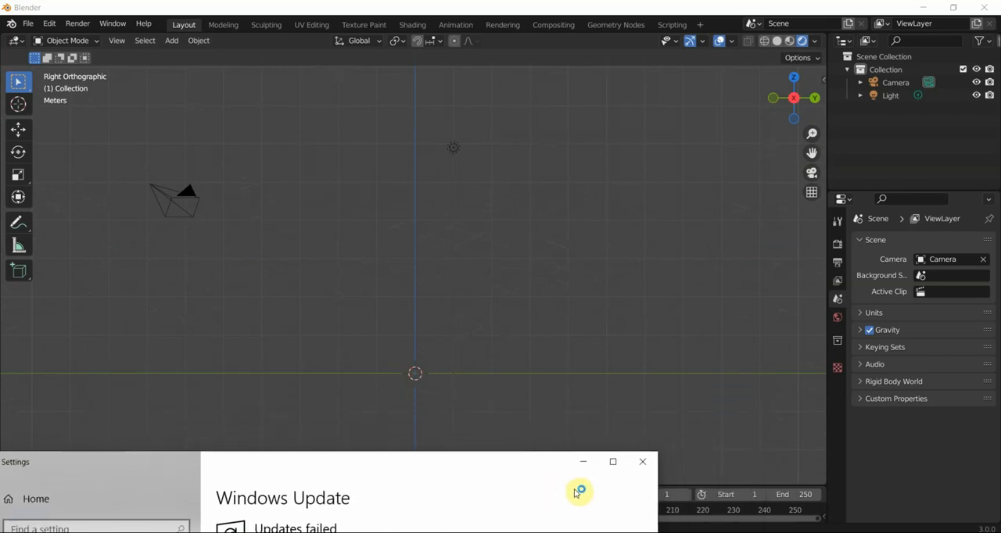
click(642, 461)
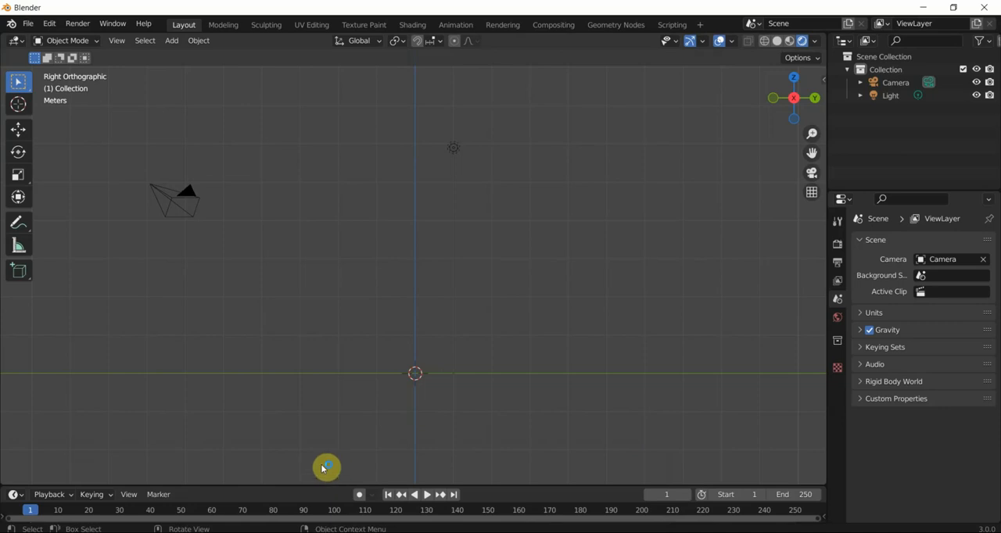
key(super+s)
key(Escape)
- Bring the character sketch image from USB Drive (D:) into the viewport as a reference above the origin, and minimize the file window
drag(381, 532, 540, 362)
drag(463, 521, 409, 236)
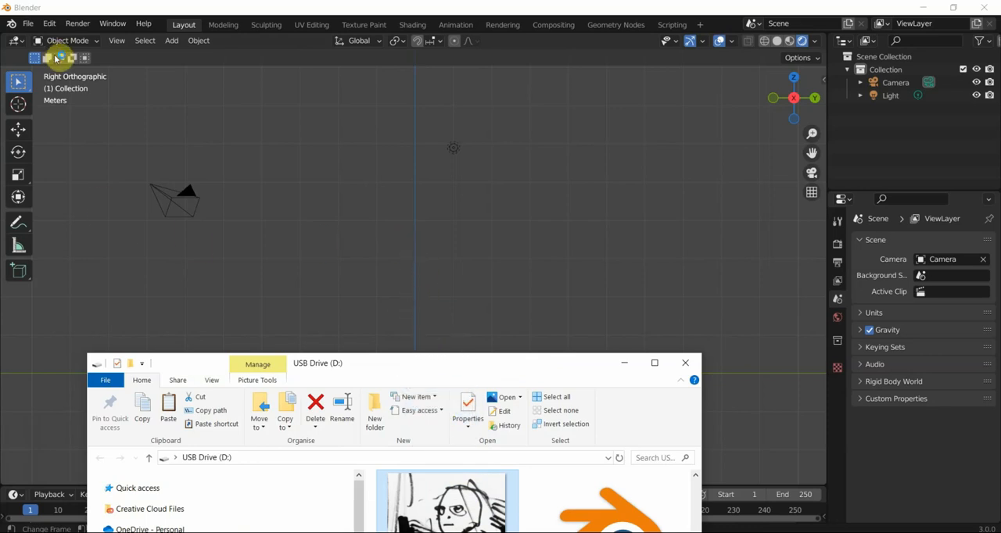
click(625, 362)
scroll(426, 250, up, 3)
scroll(416, 243, down, 2)
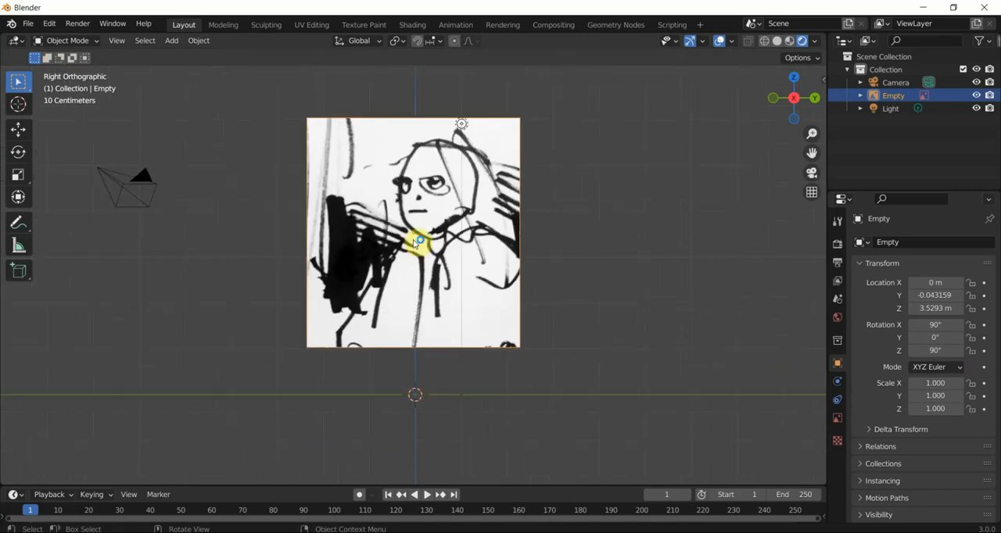
scroll(358, 148, up, 1)
shift+middle_drag(356, 149, 372, 173)
click(276, 238)
click(343, 240)
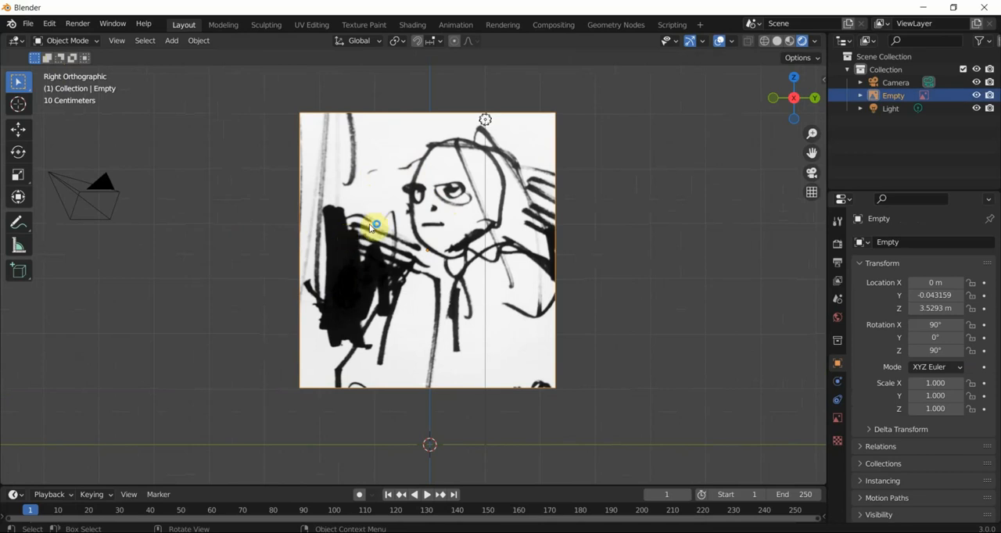
click(622, 224)
click(457, 224)
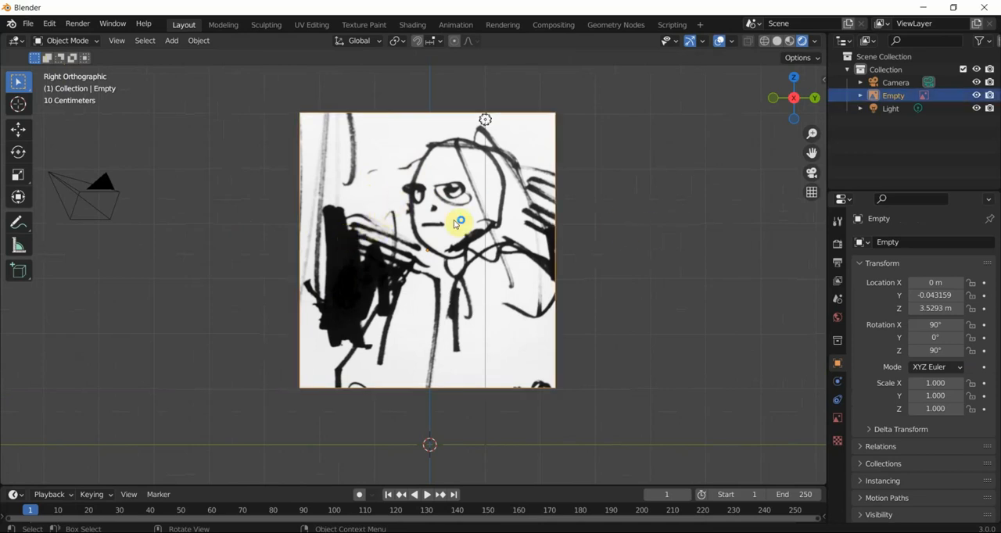
- Move the light off the reference image toward the camera, to about Y -3.28 m and Z 5.26 m, and reselect the image
scroll(448, 211, up, 1)
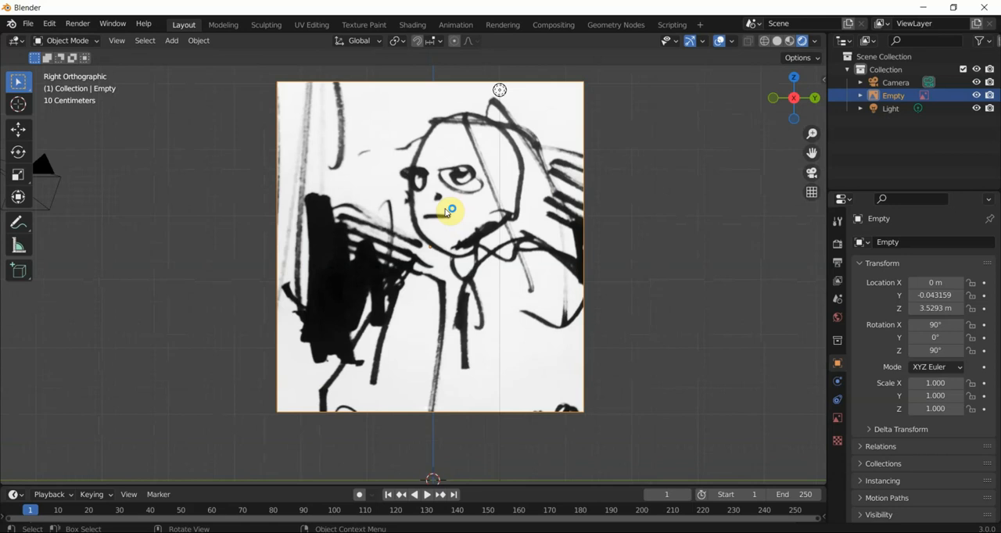
click(504, 93)
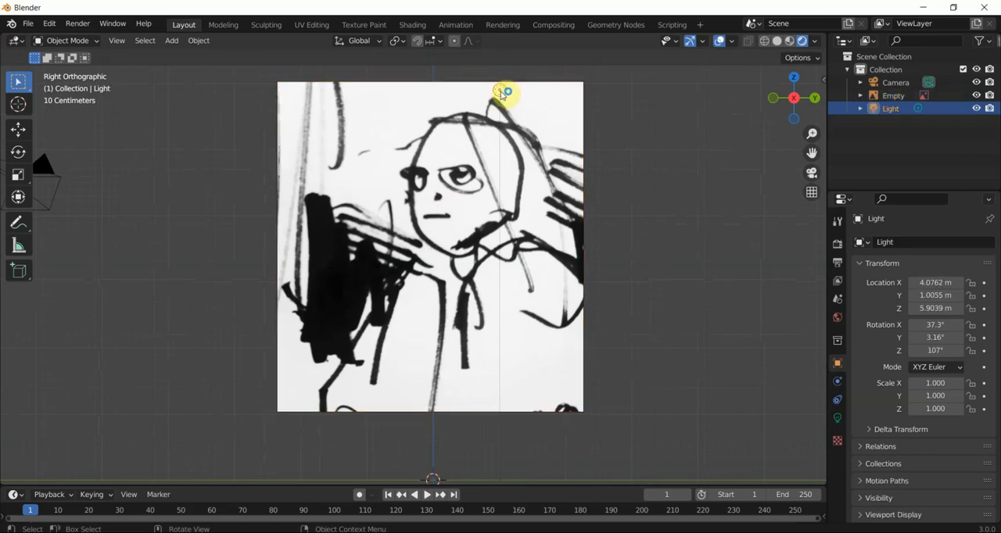
key(g)
click(217, 134)
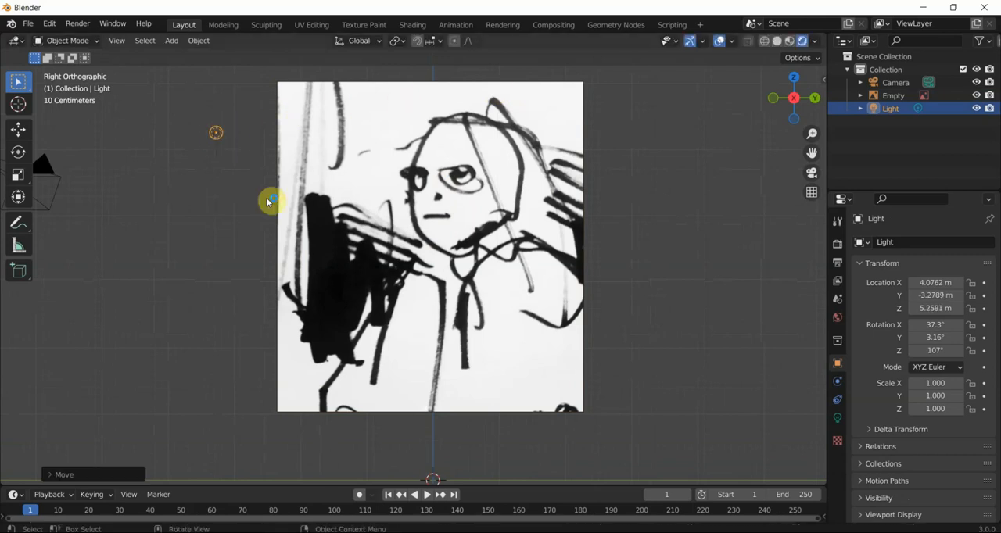
click(241, 157)
click(420, 205)
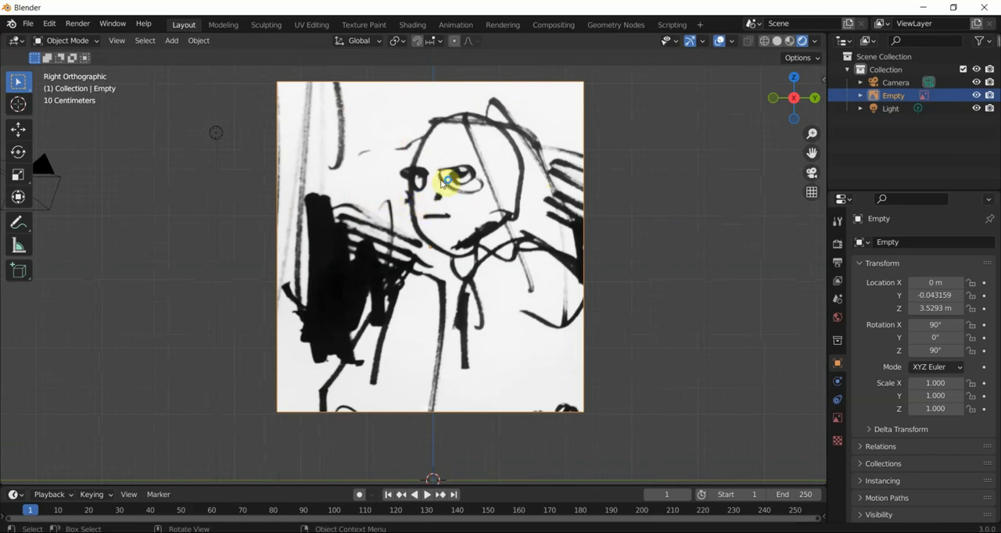
- Examine the reference image's placement in perspective, and return to the right orthographic view with the image selected
scroll(469, 242, down, 4)
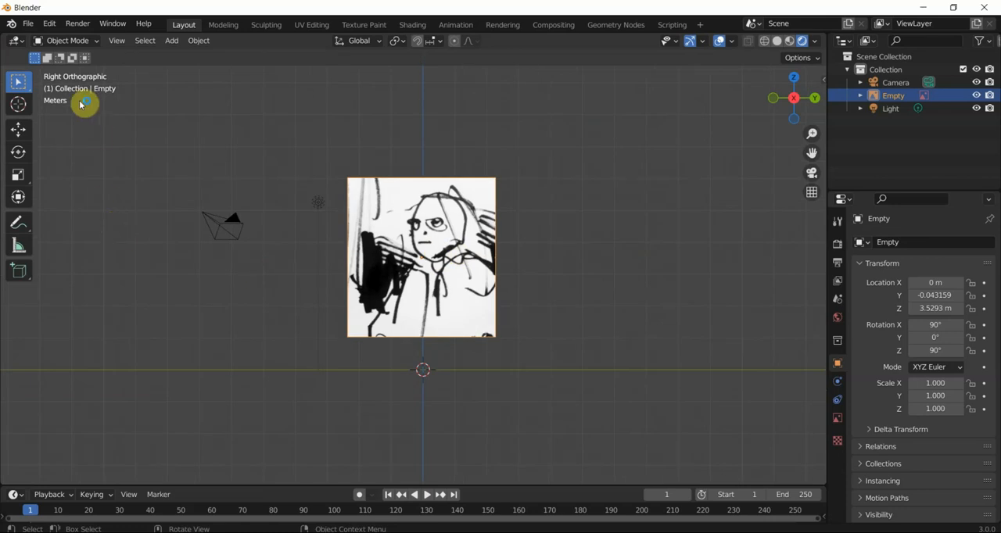
middle_drag(185, 207, 288, 276)
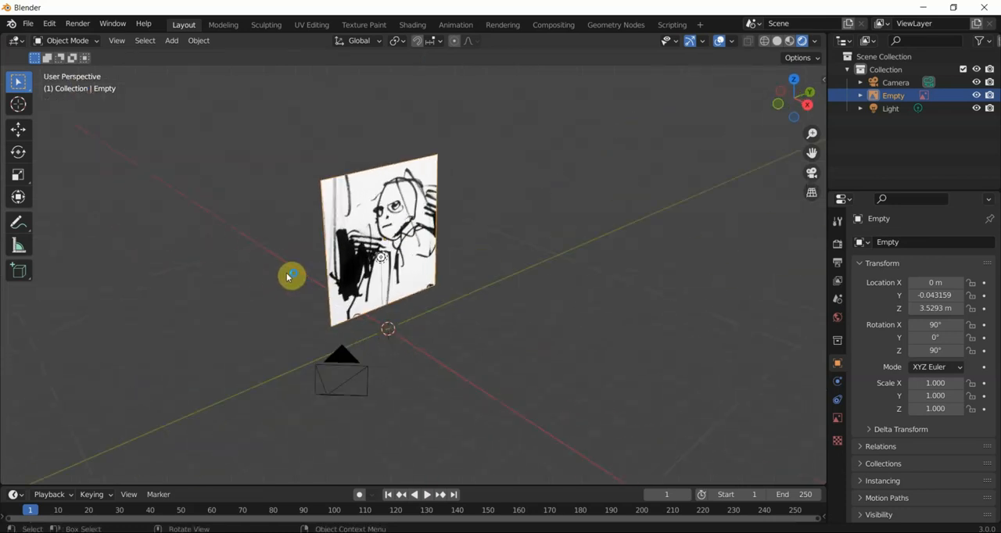
key(KP_3)
scroll(414, 205, up, 3)
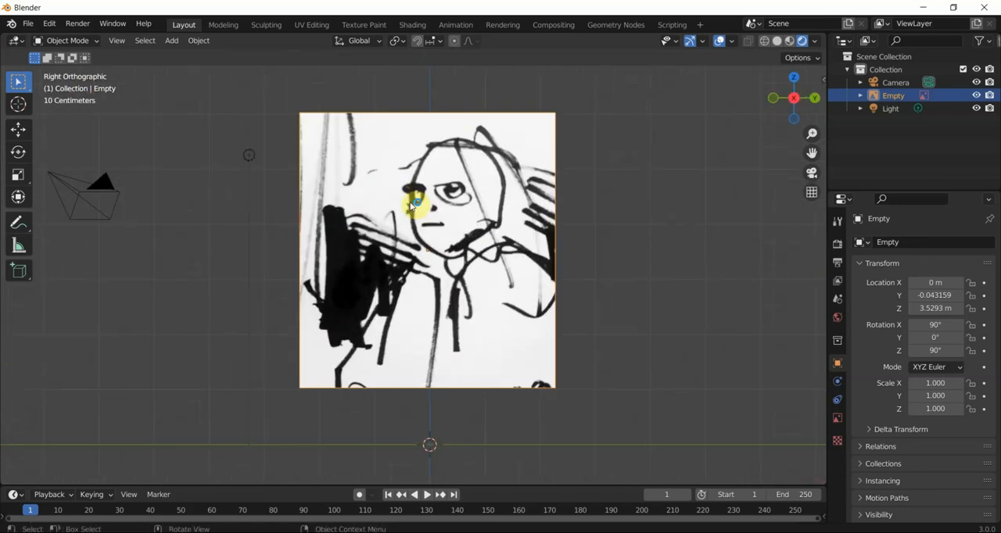
scroll(358, 253, up, 3)
scroll(364, 252, down, 3)
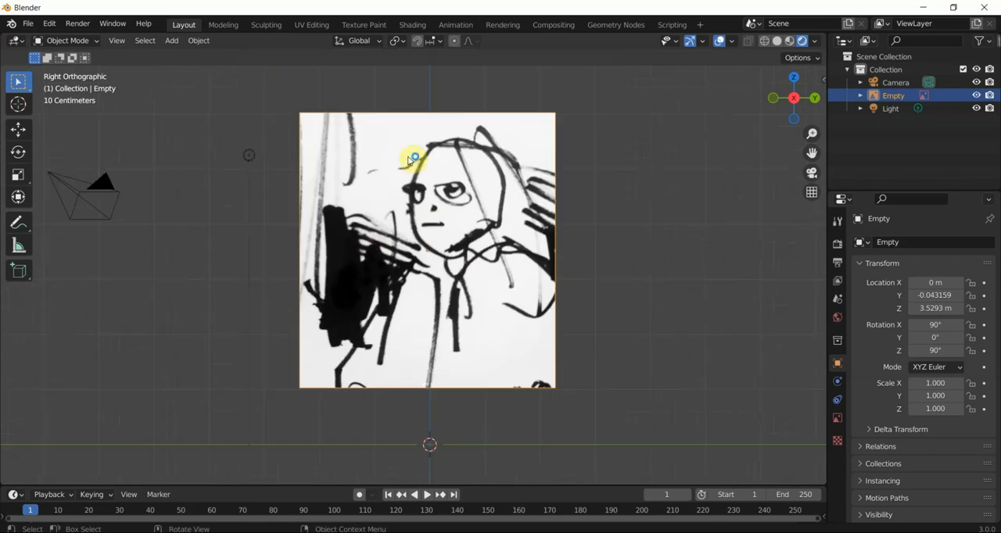
click(196, 243)
click(337, 216)
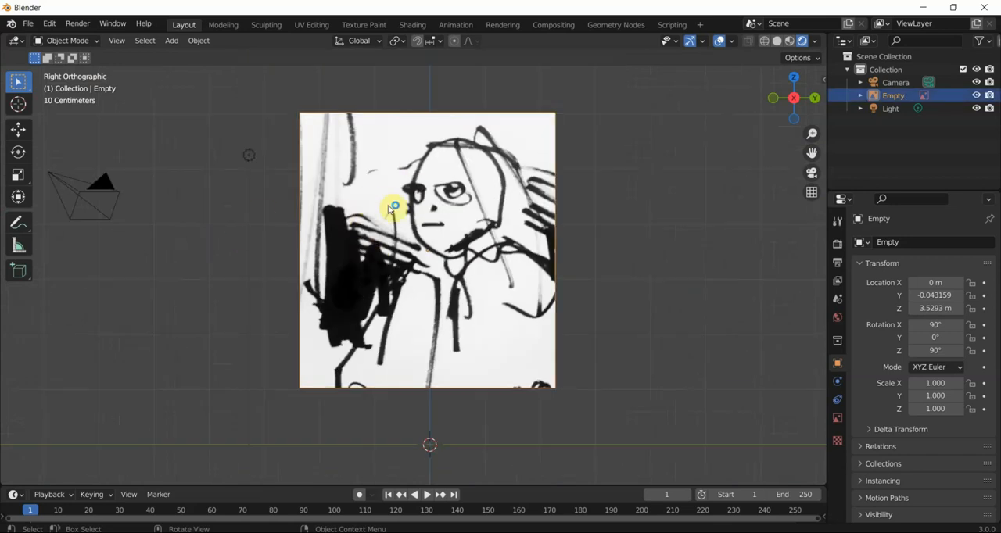
right_click(390, 208)
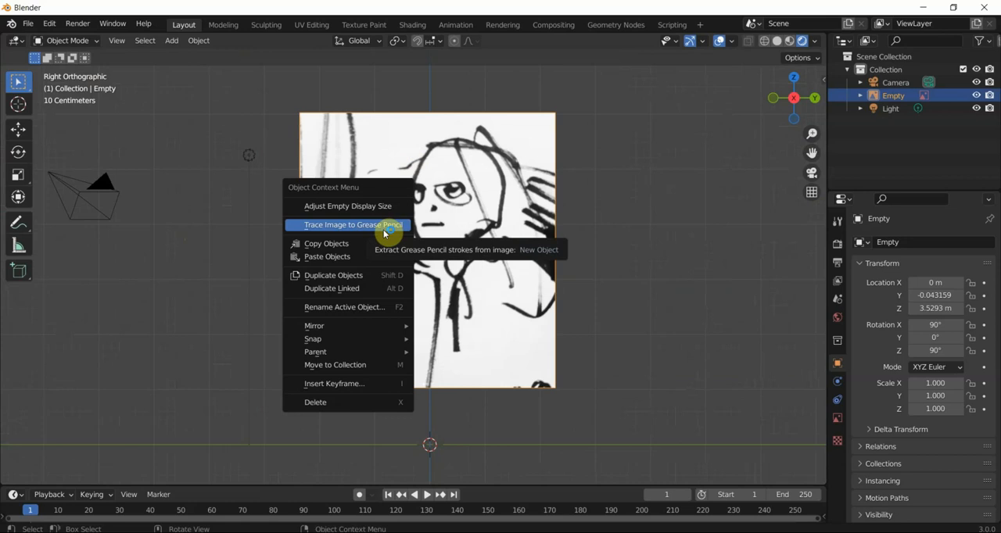
click(385, 227)
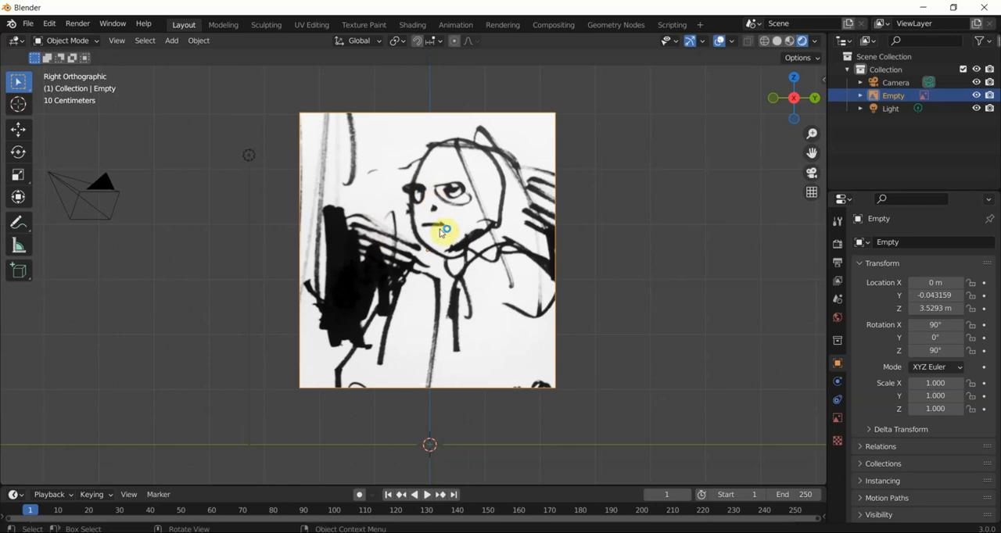
click(262, 230)
click(489, 207)
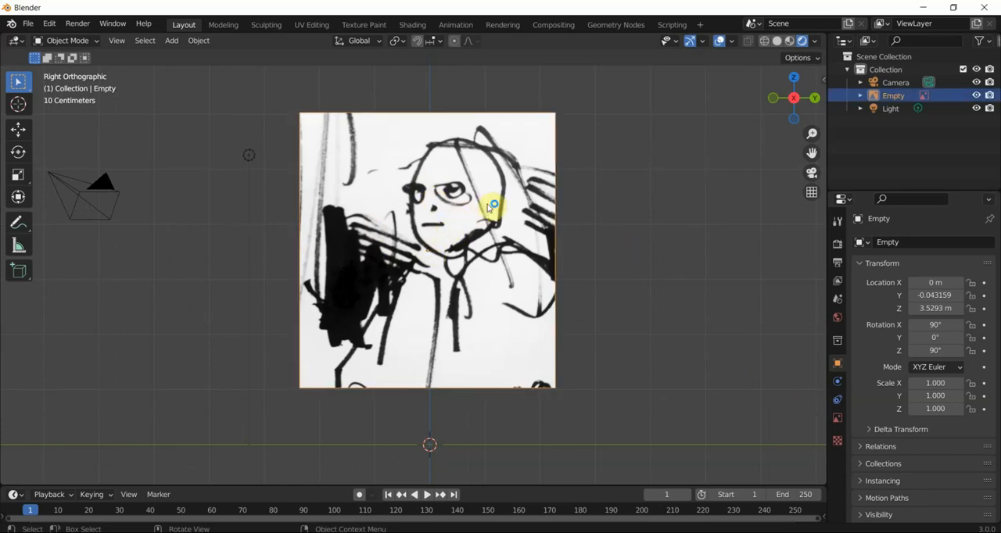
right_click(423, 209)
click(424, 100)
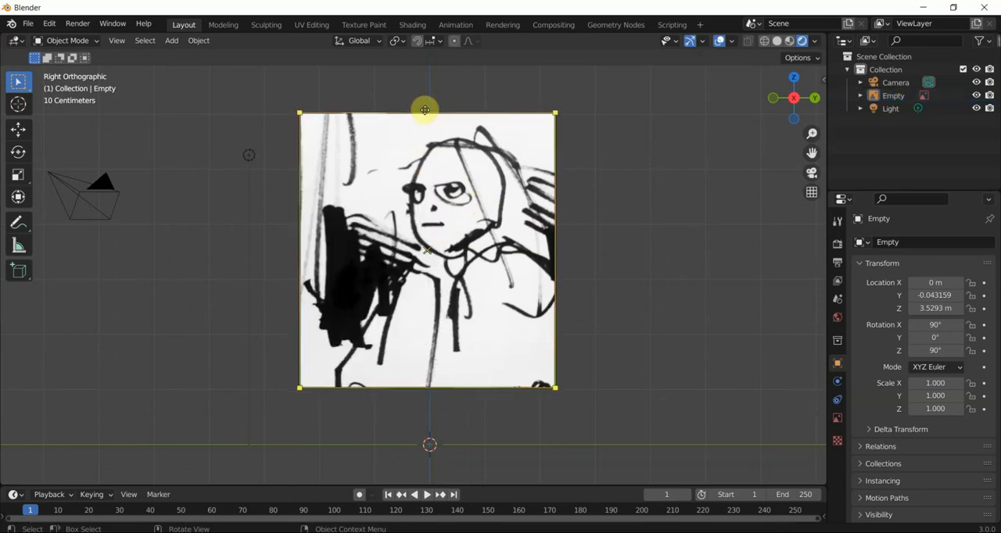
click(452, 175)
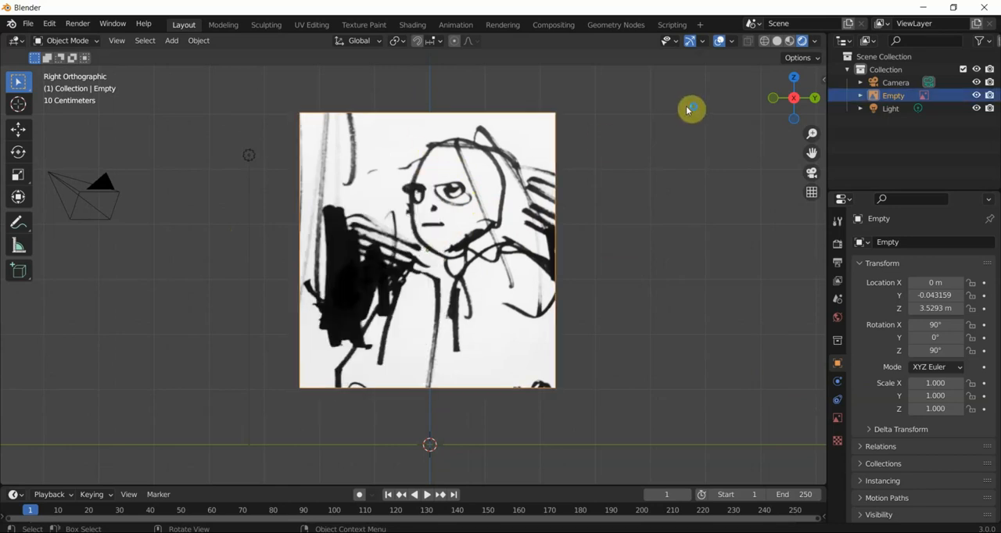
right_click(487, 184)
click(615, 185)
click(253, 202)
click(366, 170)
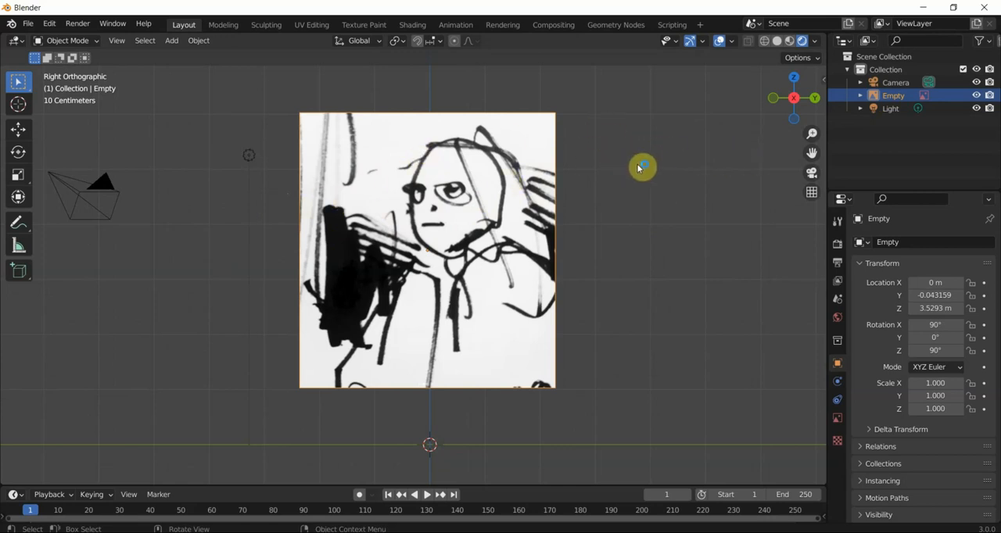
- Trace the reference image to a new Grease Pencil object with thickness 10, resolution 5, color threshold 0.500 and Single mode
right_click(516, 220)
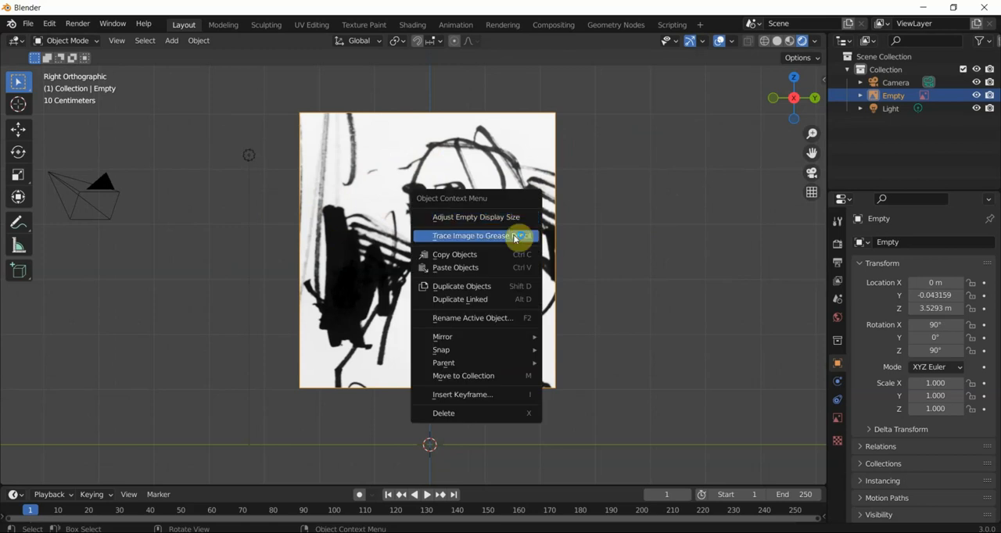
click(515, 237)
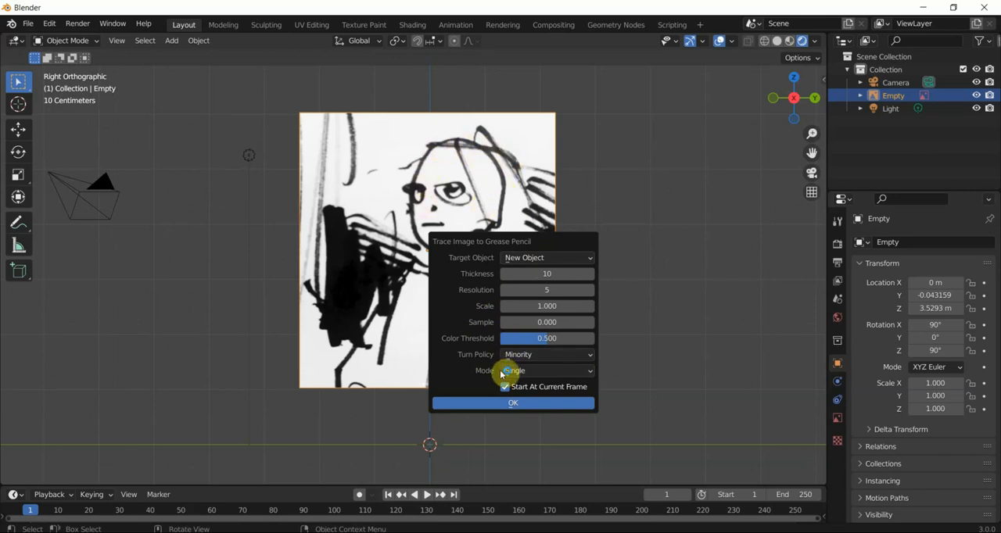
click(503, 406)
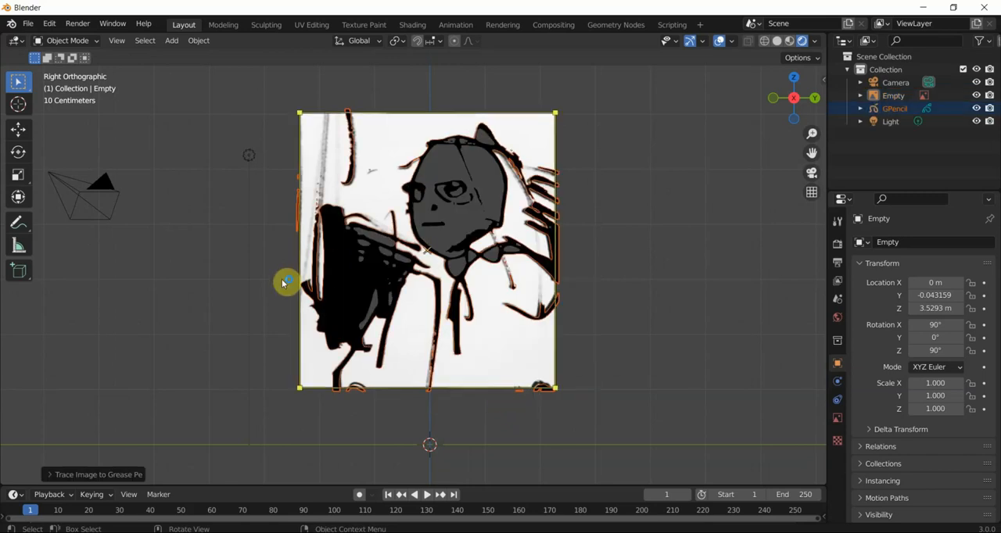
- Move the traced Grease Pencil drawing partly off the reference image toward the camera, and delete the image
click(342, 276)
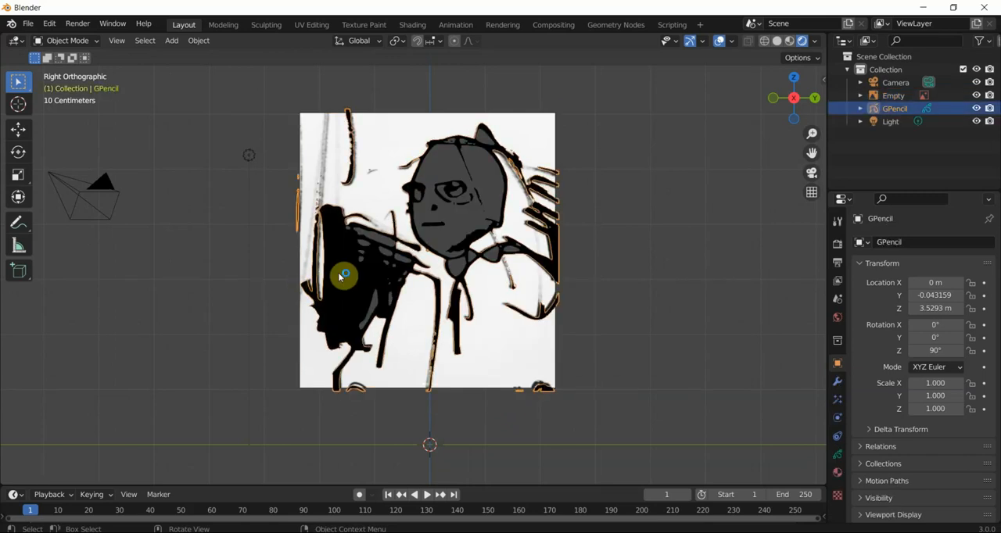
key(g)
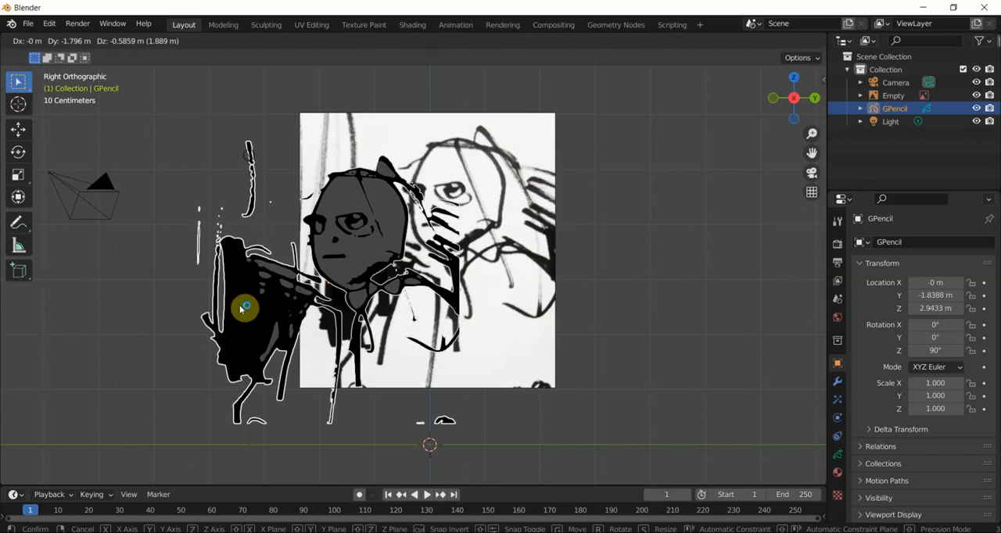
click(244, 308)
click(479, 230)
key(Delete)
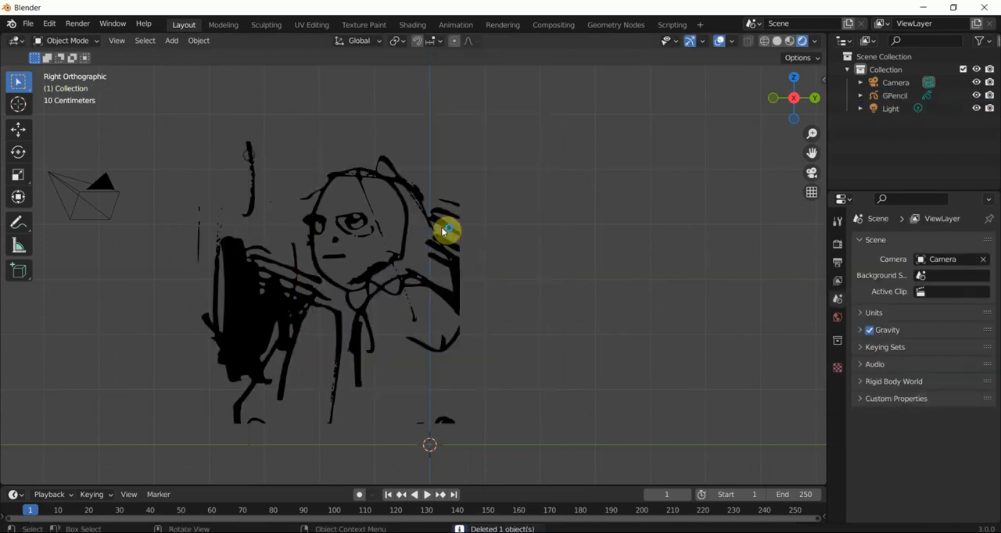
- Move the traced drawing away from the camera to about Y 1.20 m and Z 3.61 m
click(395, 227)
key(g)
click(564, 187)
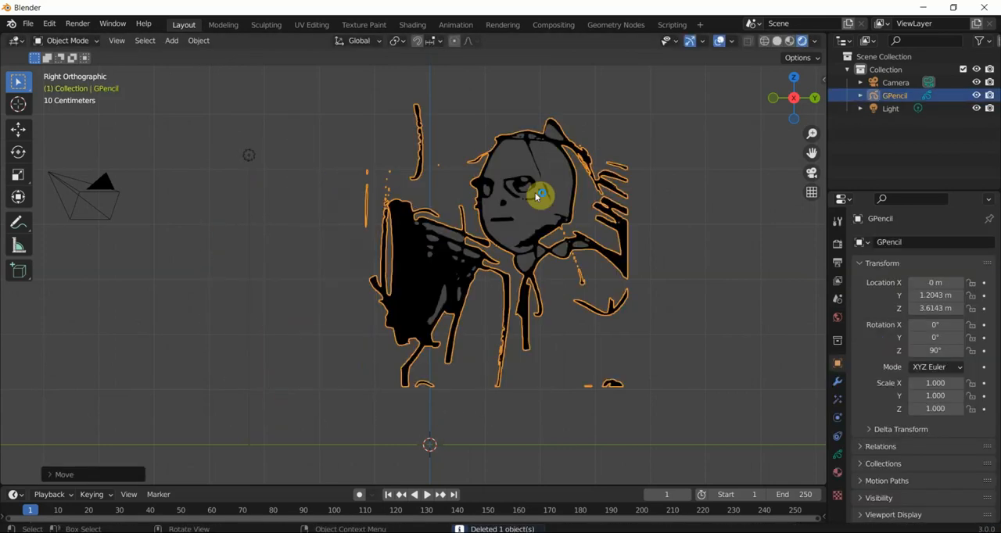
- Examine the traced strokes at different zoom levels, both with and without their selection outline
click(312, 228)
scroll(471, 211, up, 1)
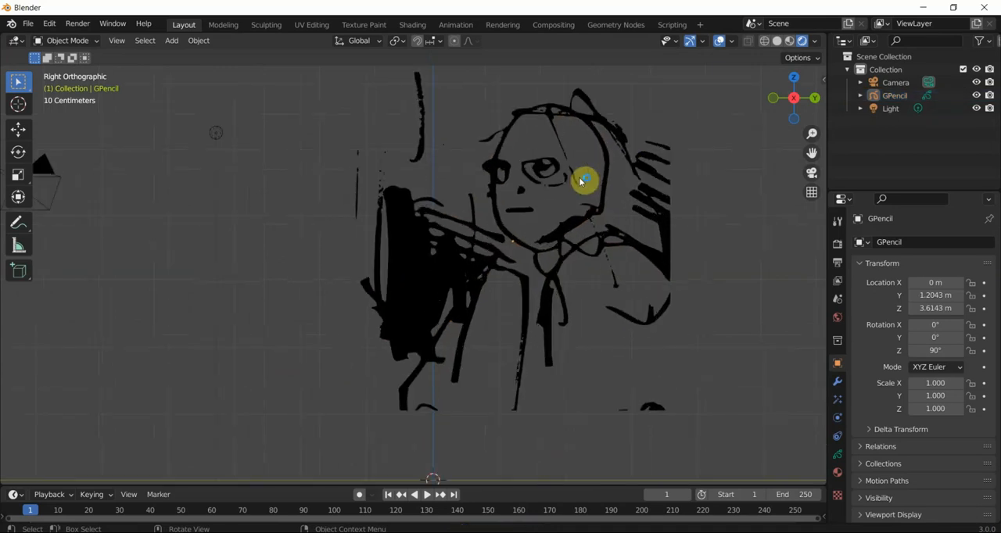
scroll(582, 180, down, 1)
scroll(569, 183, up, 1)
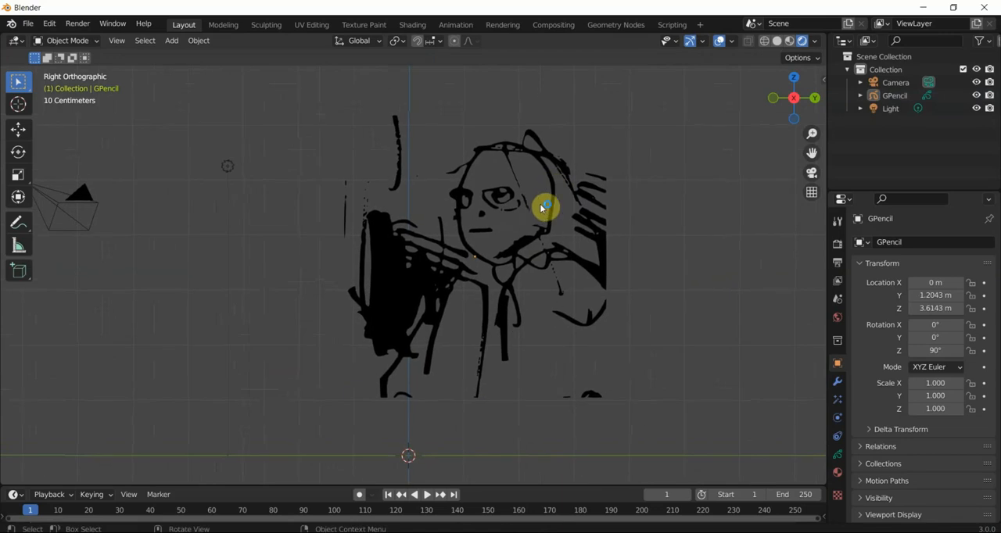
scroll(536, 219, up, 1)
scroll(532, 219, down, 1)
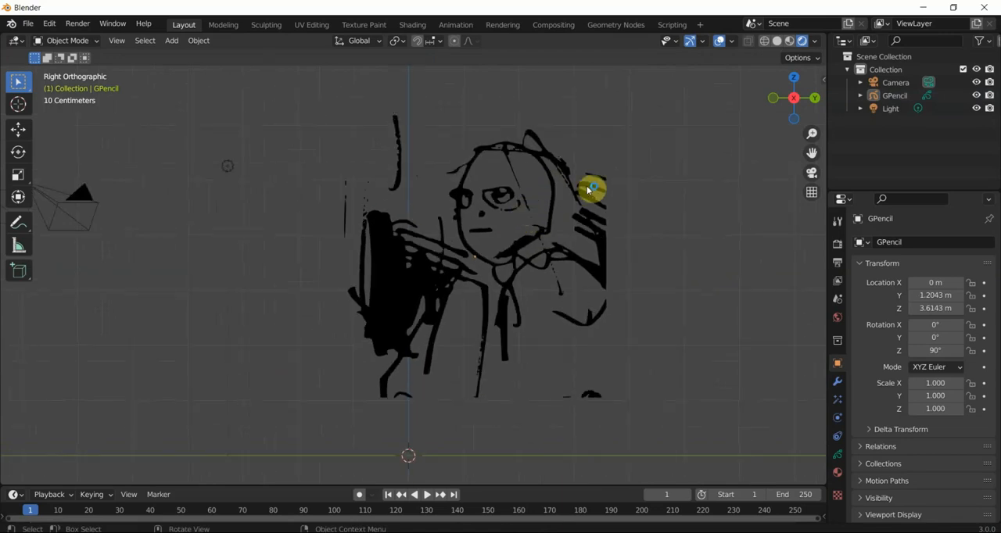
click(568, 212)
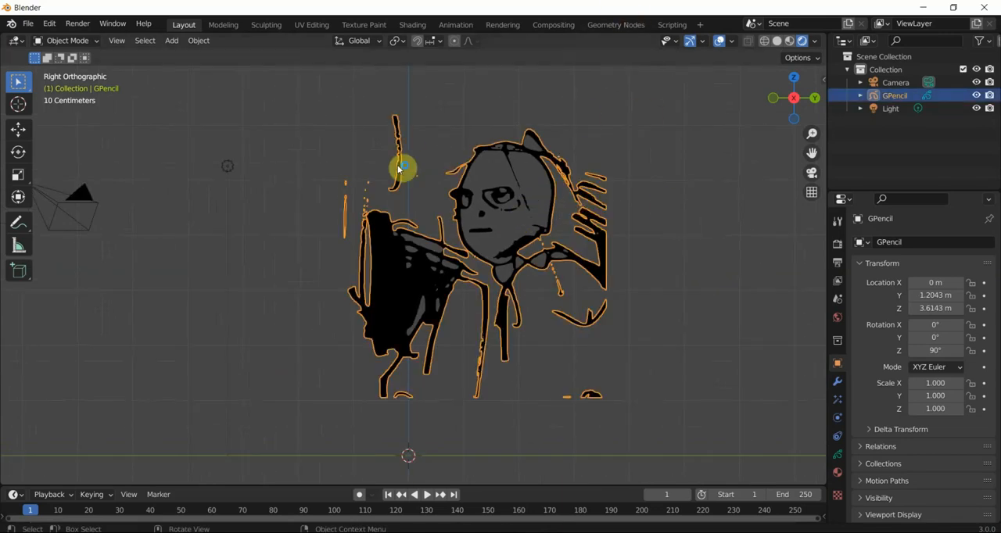
click(497, 205)
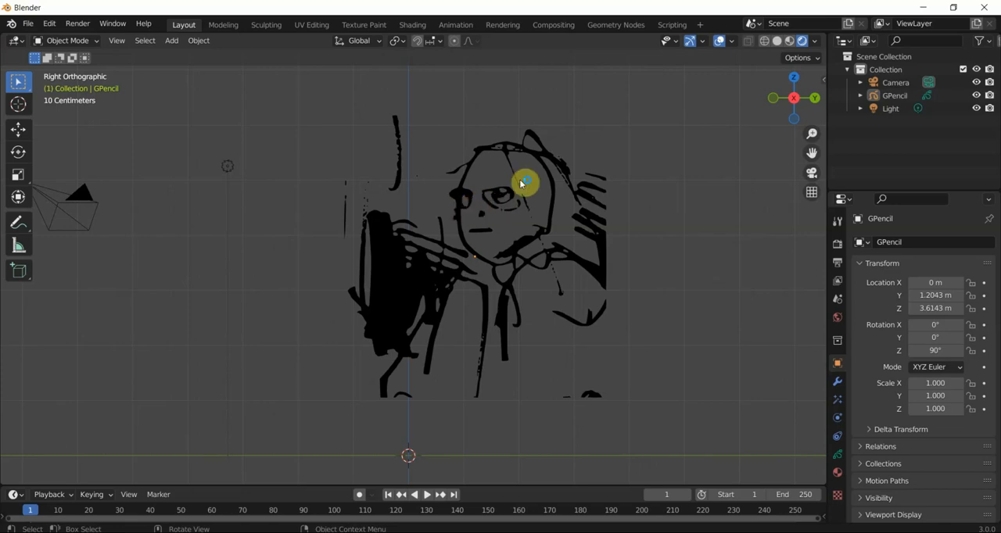
- Select the traced Grease Pencil object and switch it to Draw Mode
click(522, 183)
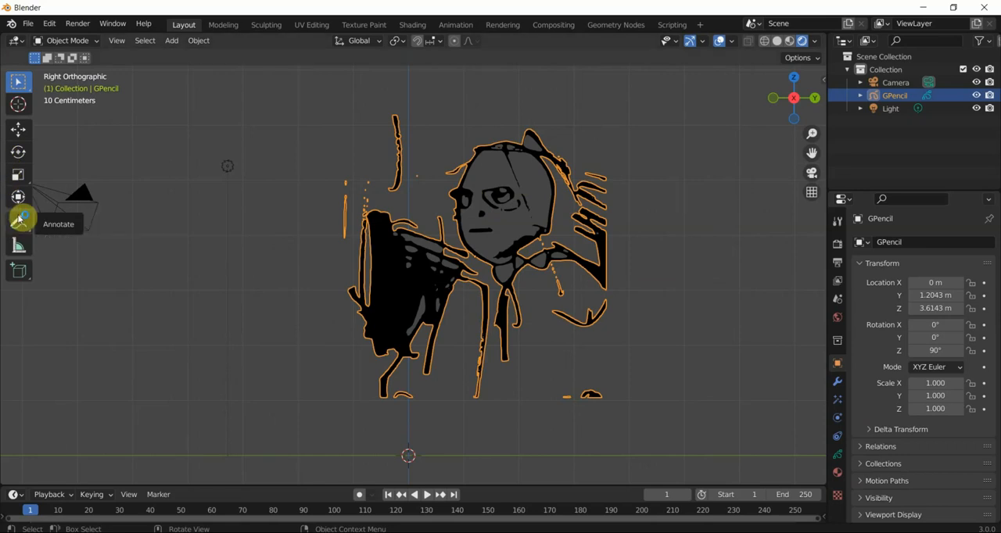
click(55, 46)
click(67, 97)
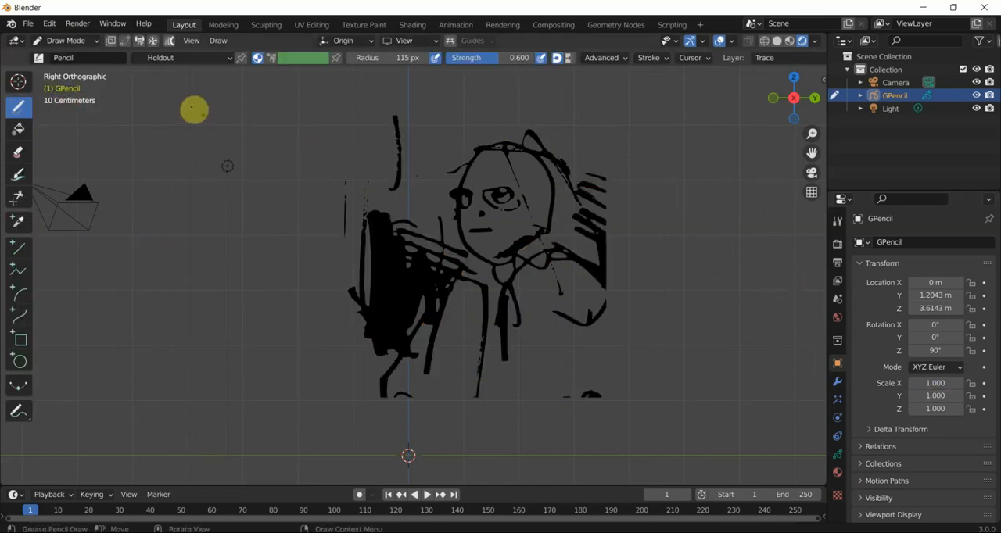
- Review the traced object's layer settings and its materials, and return to the layer settings
click(837, 455)
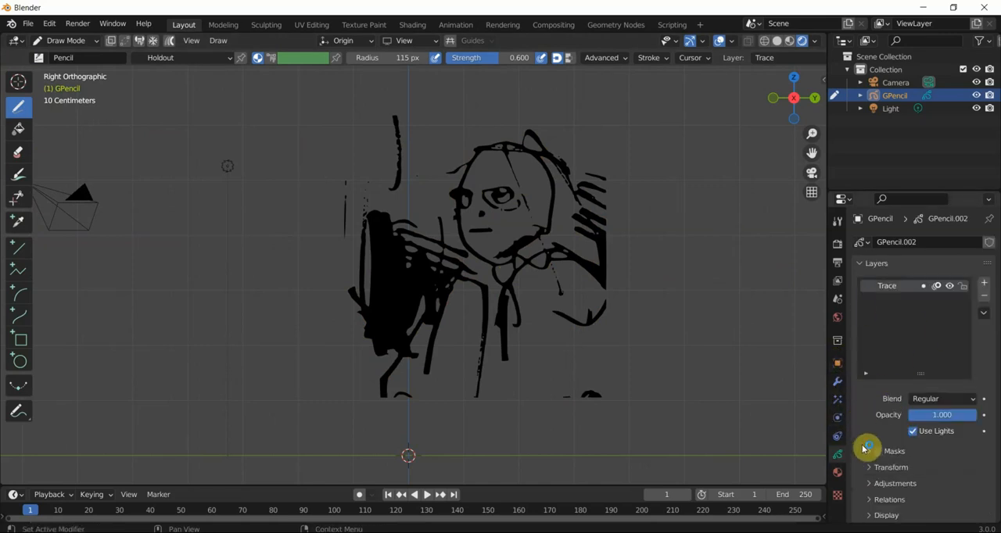
click(836, 477)
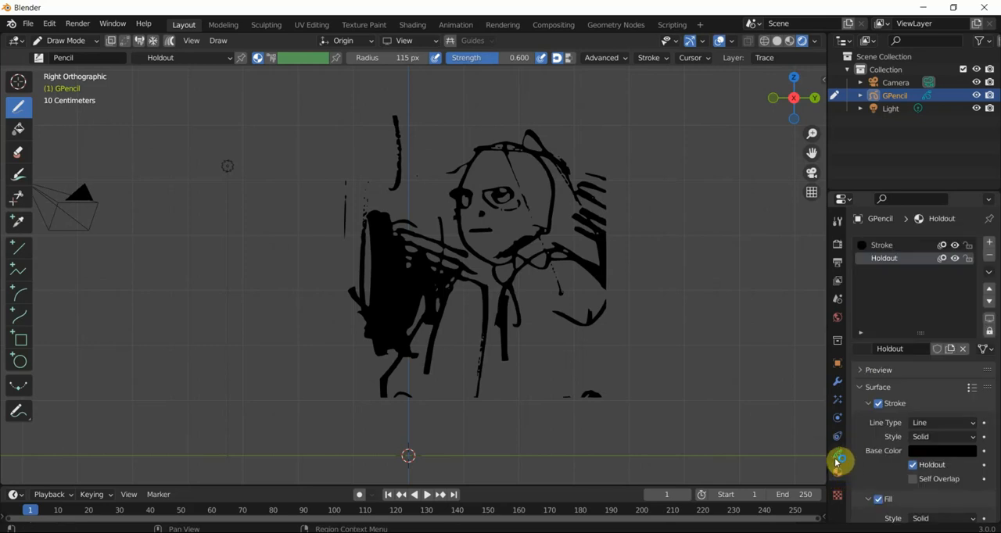
click(836, 459)
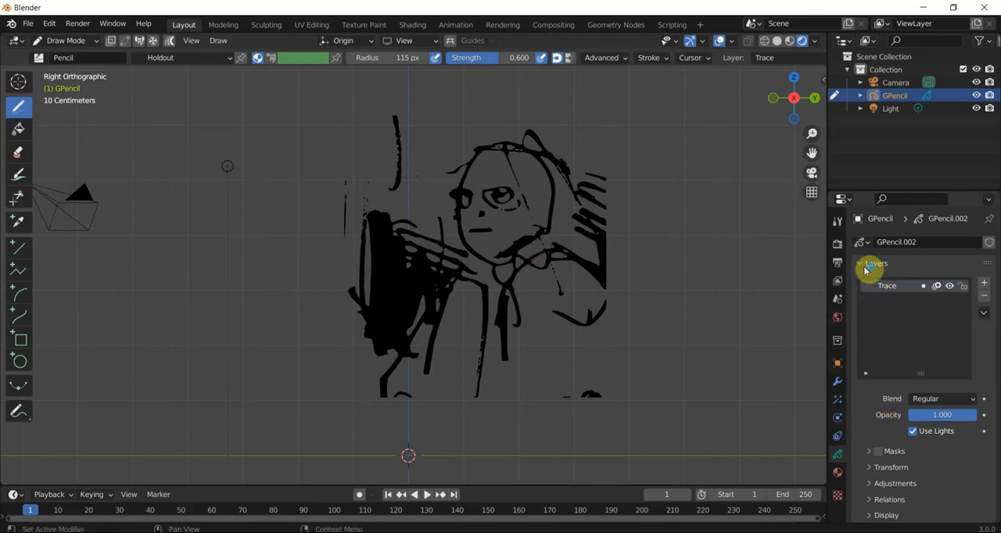
- Hide and show the Trace layer again, and set its opacity to 0.999
click(950, 286)
click(950, 286)
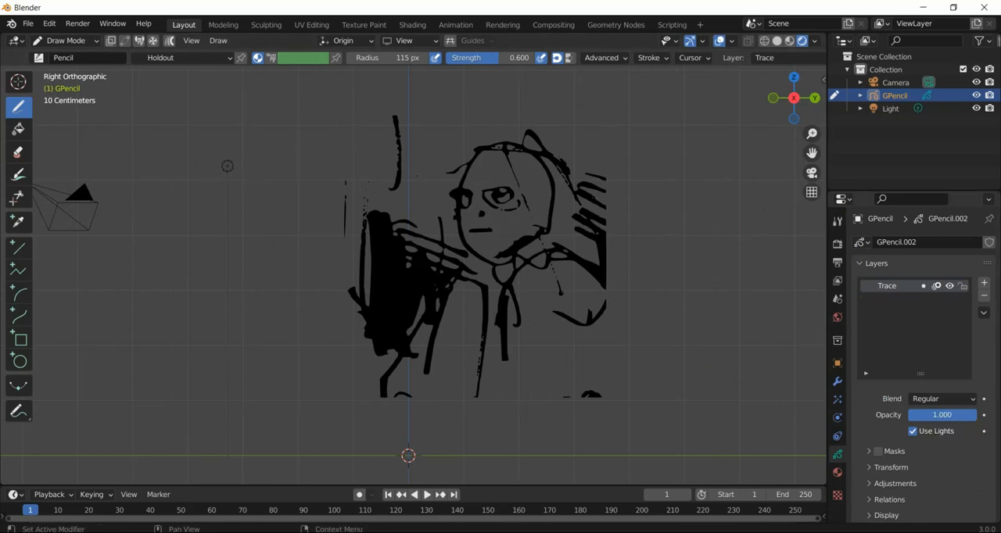
click(941, 416)
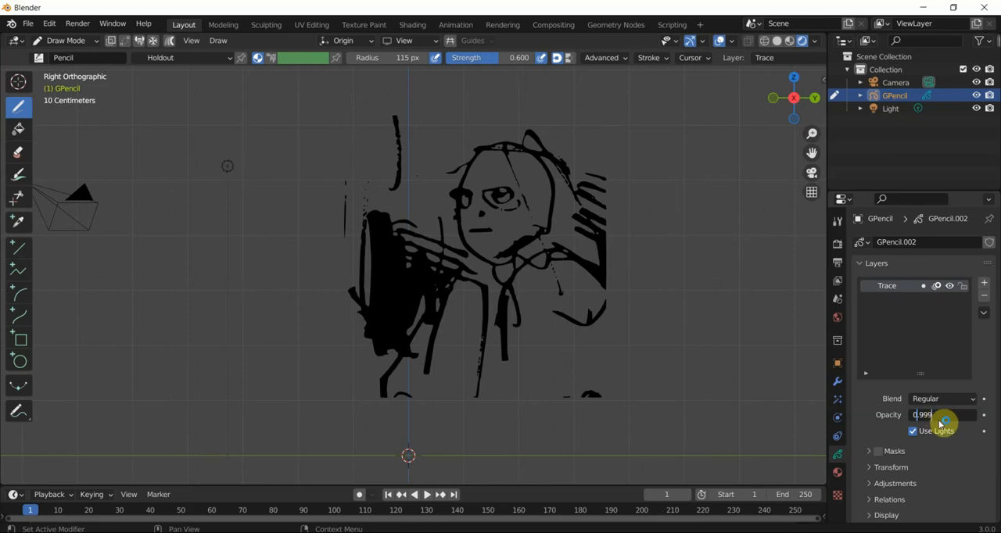
key(Return)
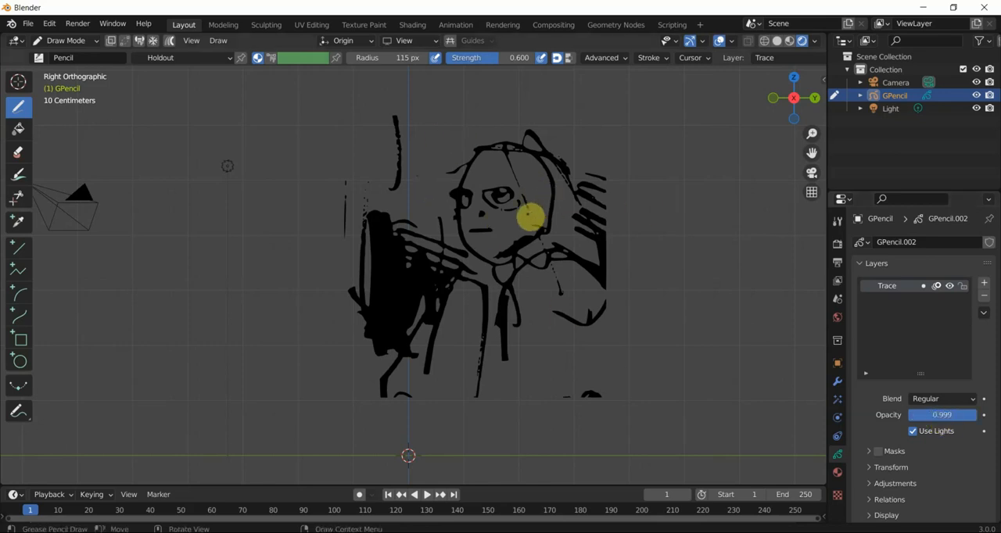
- Switch the viewport to Material Preview shading, check the tracing from an angle, and return to the right orthographic view
mouse_move(566, 272)
middle_down()
mouse_move(556, 268)
mouse_move(596, 301)
mouse_move(579, 294)
middle_up()
click(788, 42)
mouse_move(536, 158)
middle_down()
mouse_move(570, 172)
mouse_move(568, 180)
middle_up()
middle_drag(505, 181, 482, 122)
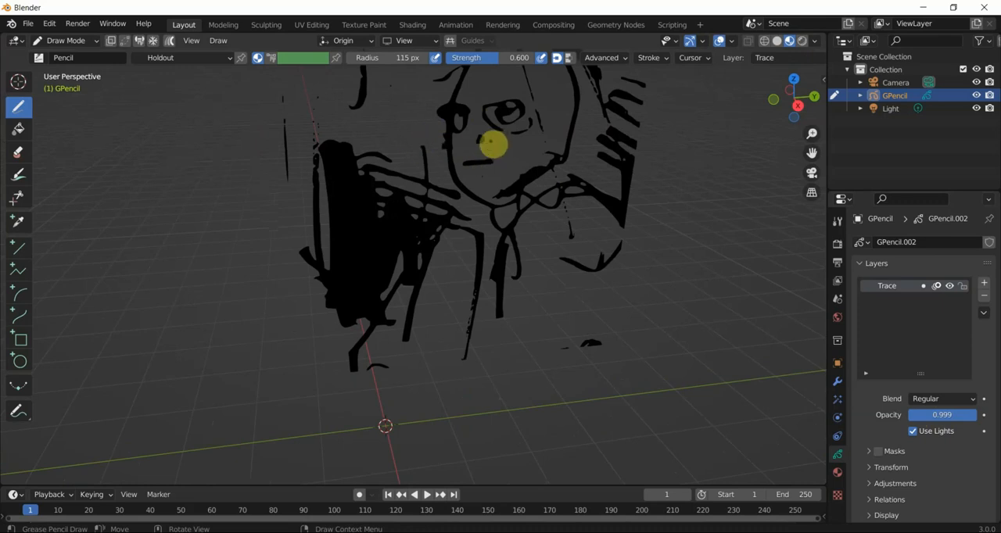
key(KP_3)
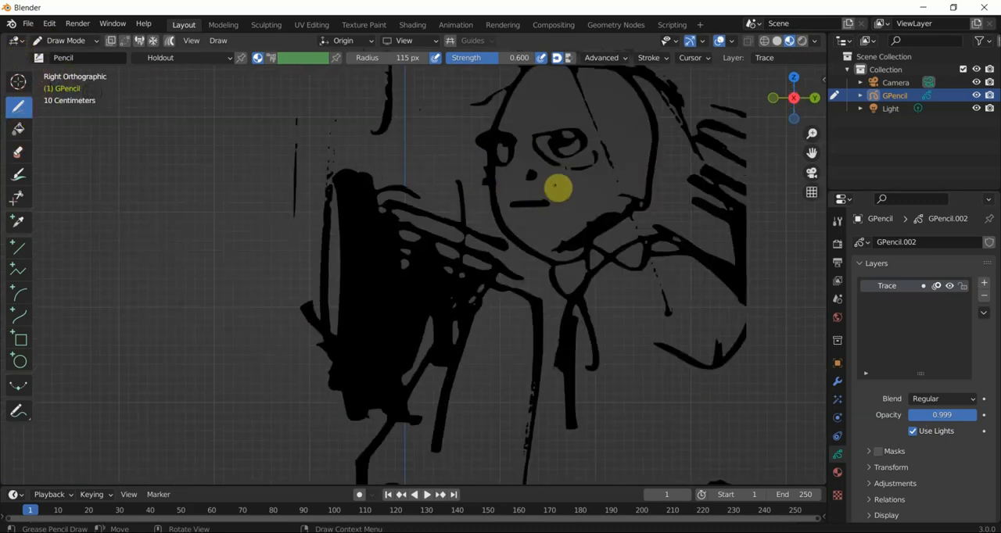
- Rename the Trace layer to LINES and add a new layer named SKIN, staying in Draw Mode
click(866, 56)
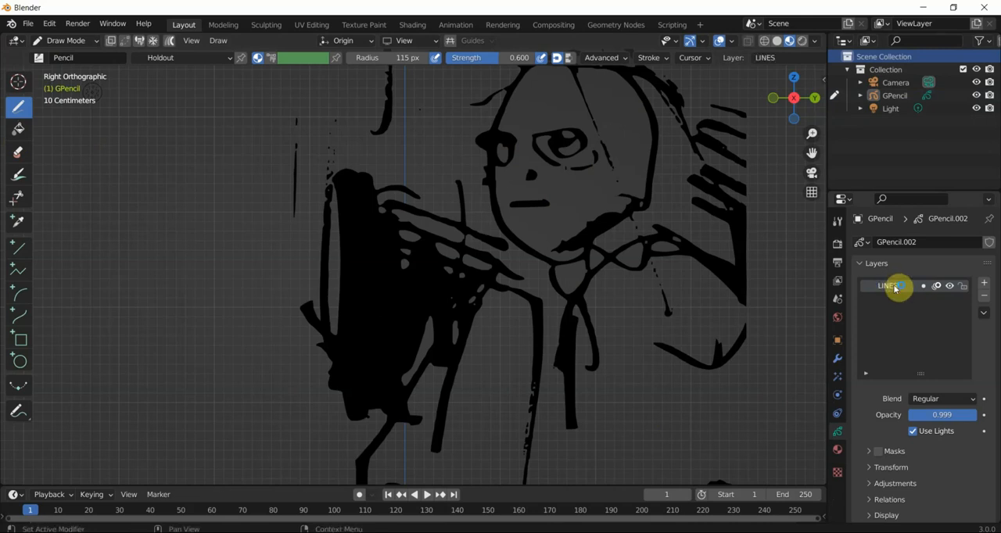
click(986, 283)
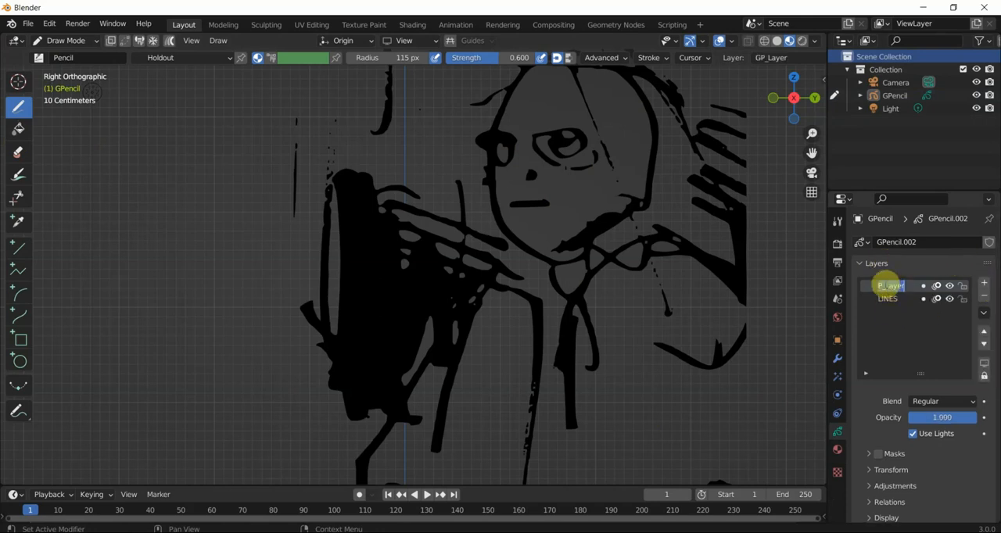
text(SKIN)
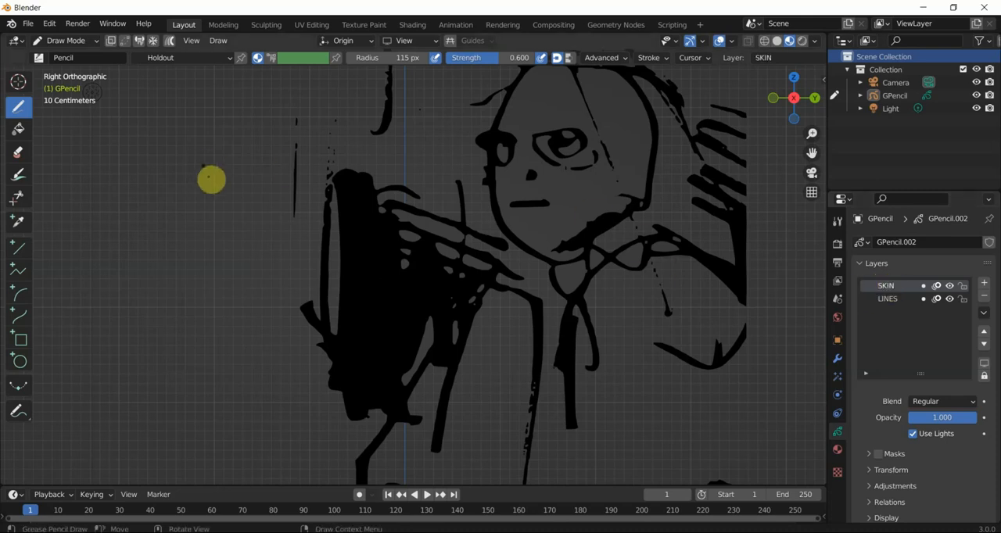
click(61, 42)
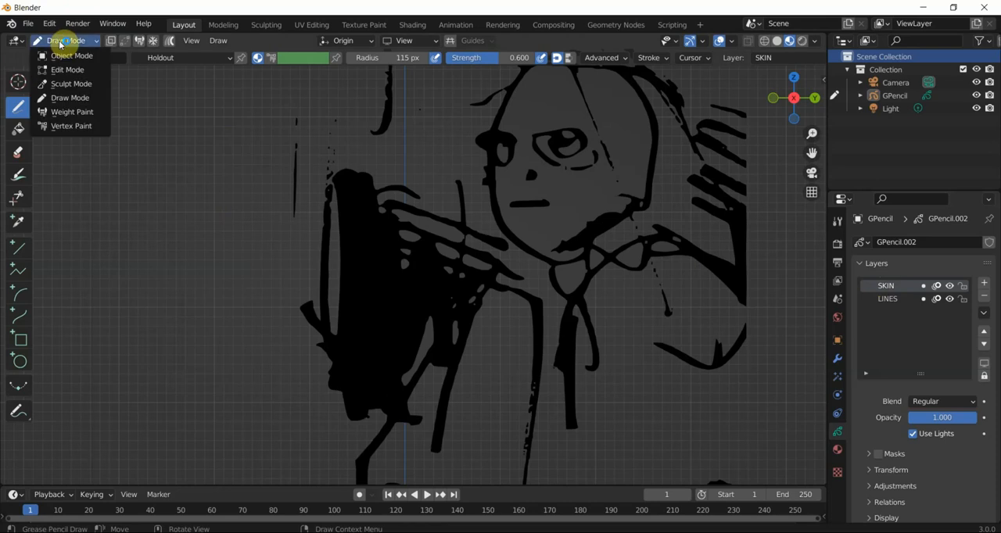
click(64, 98)
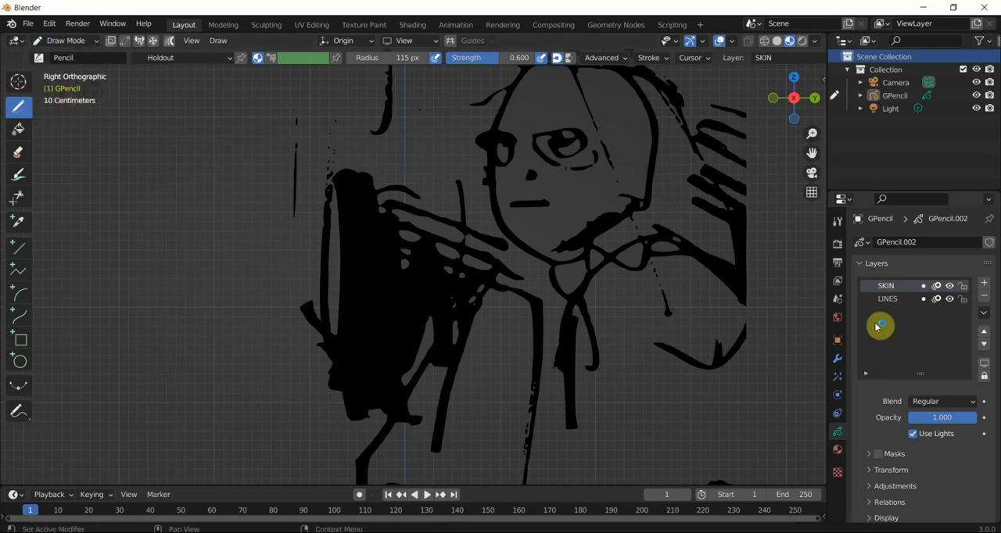
- Select the Stroke material of the traced object, then hide it and show it again
click(835, 452)
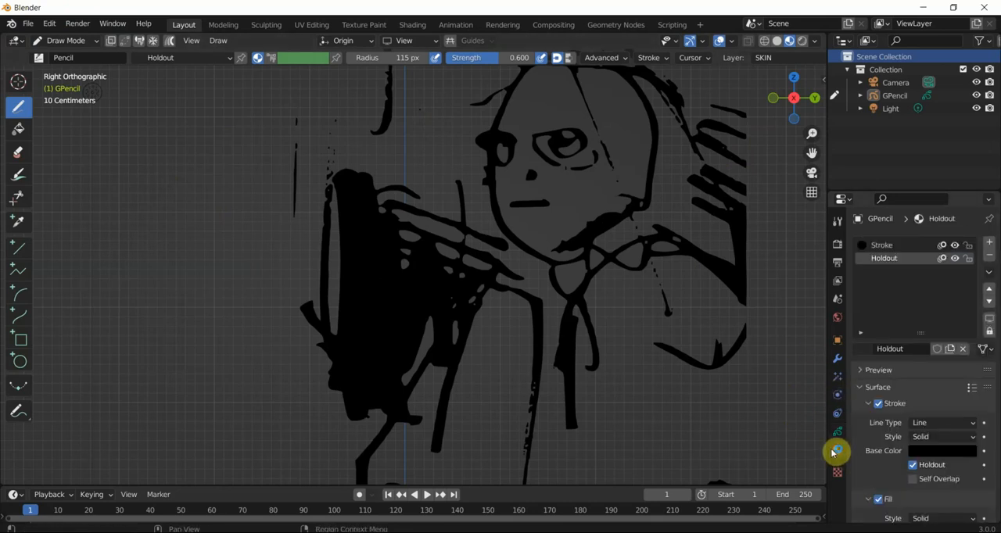
click(888, 245)
click(954, 246)
click(954, 246)
click(954, 247)
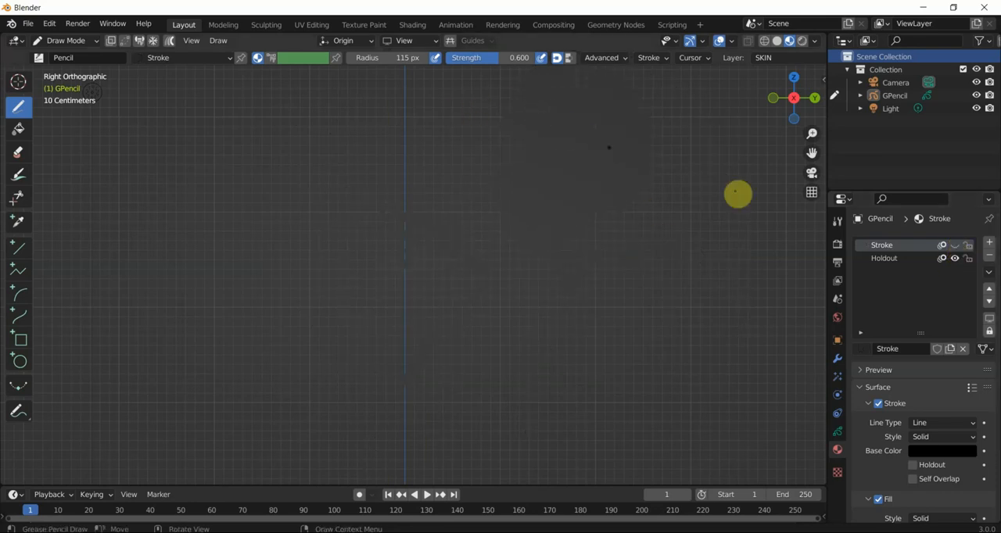
click(954, 247)
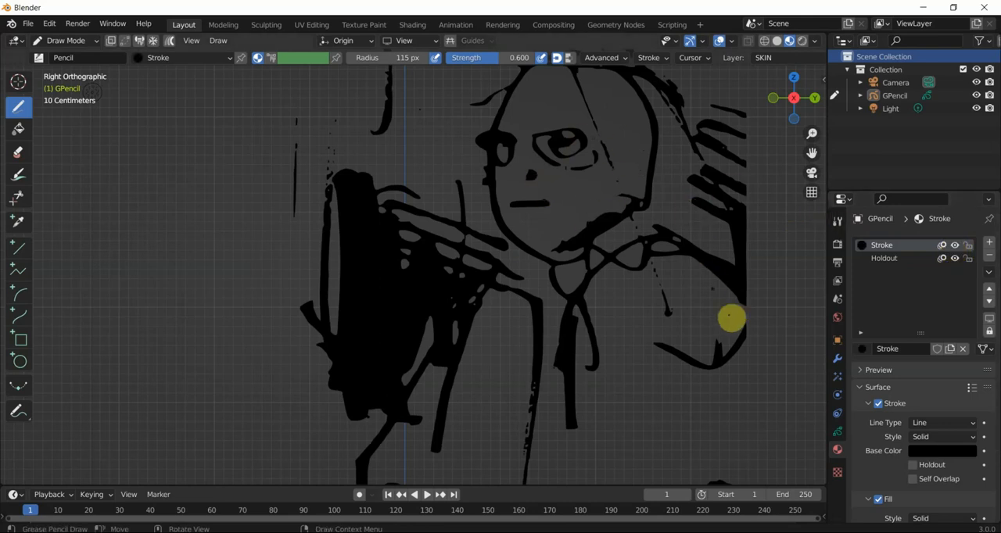
- Compare the settings of the LINES and SKIN layers, leaving SKIN as the active layer
click(836, 431)
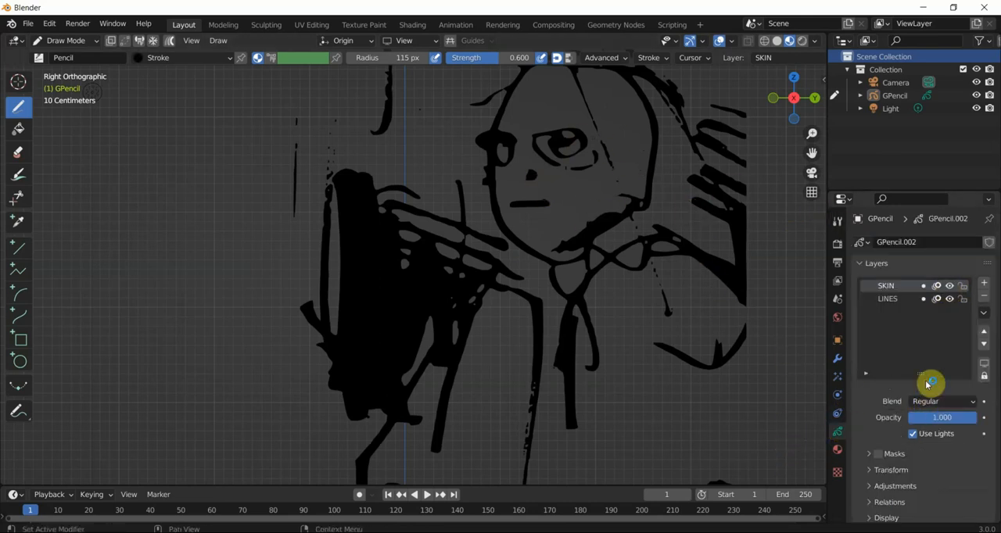
click(905, 299)
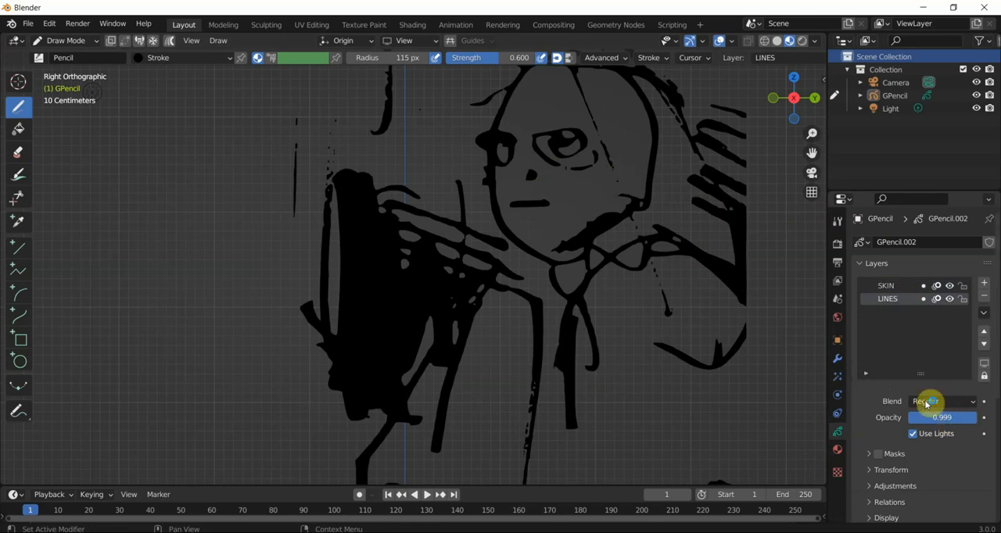
click(895, 288)
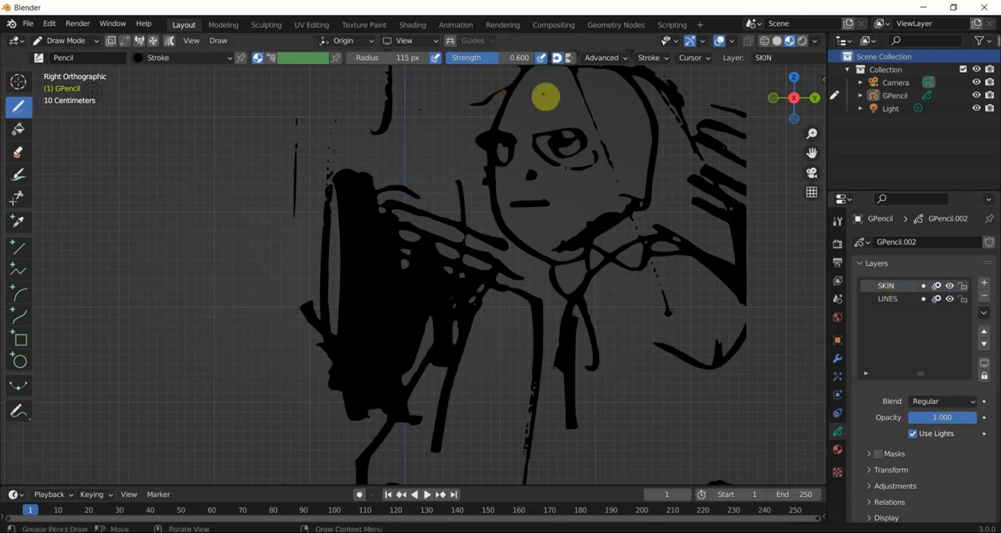
scroll(588, 228, down, 1)
scroll(561, 139, up, 1)
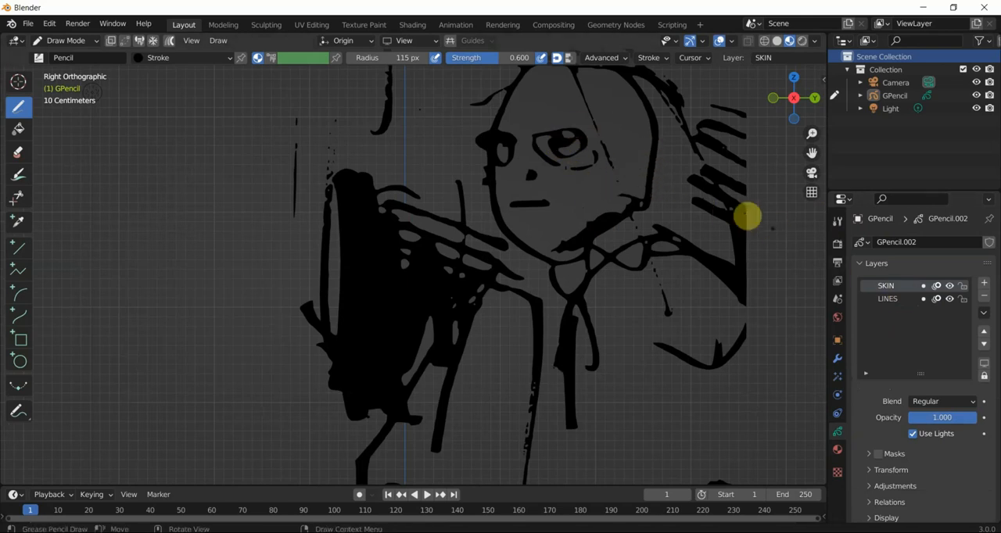
- Add a new material slot to the Grease Pencil object, create a material in it and name it SKIN
click(839, 451)
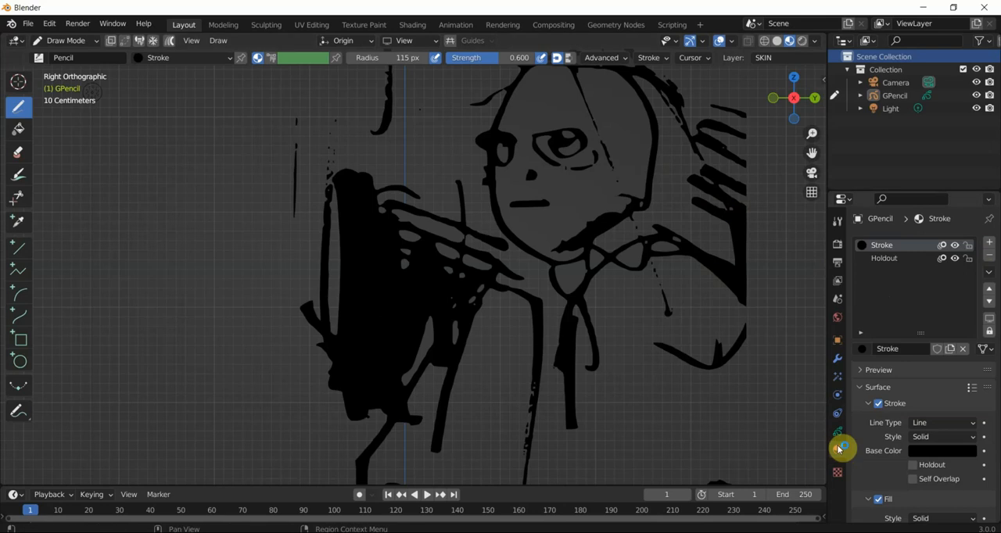
click(989, 245)
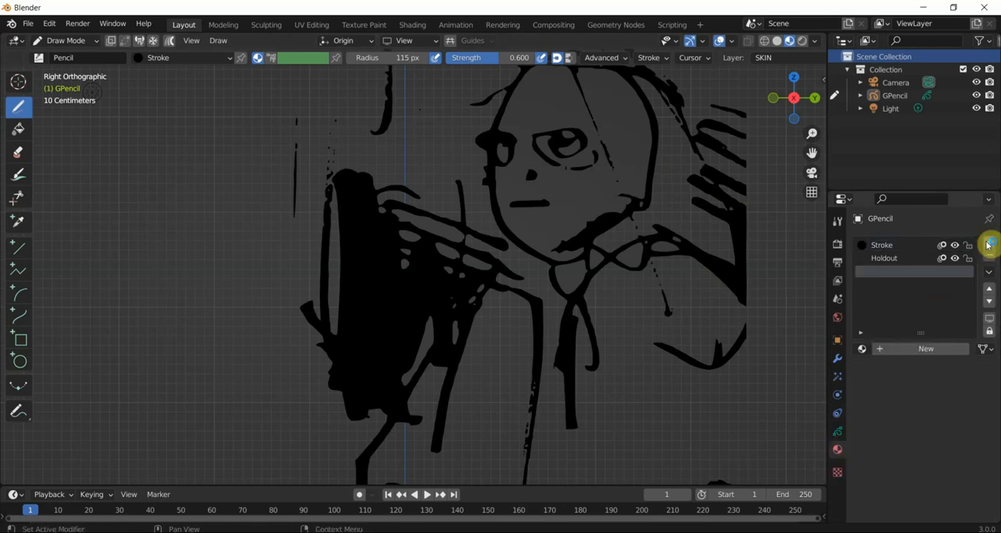
click(921, 350)
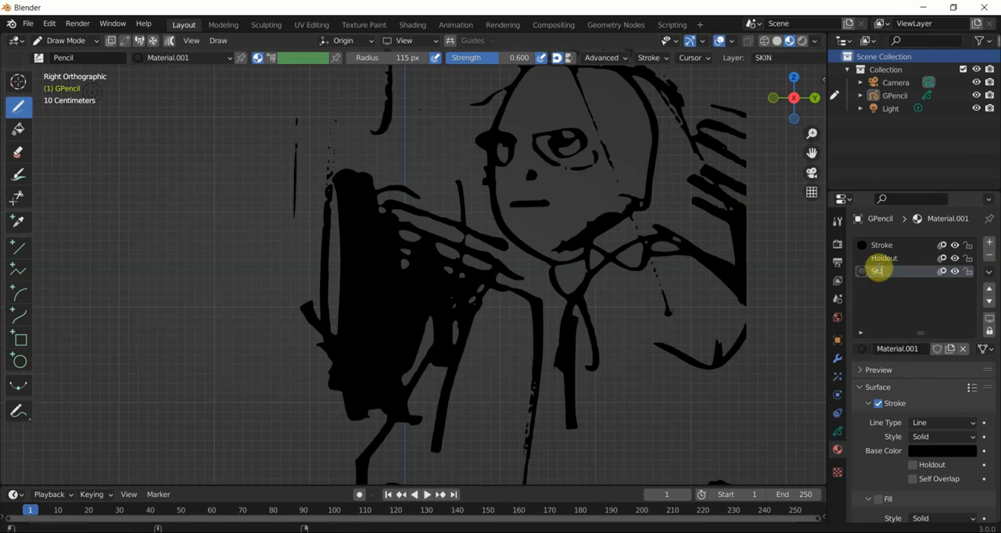
click(879, 271)
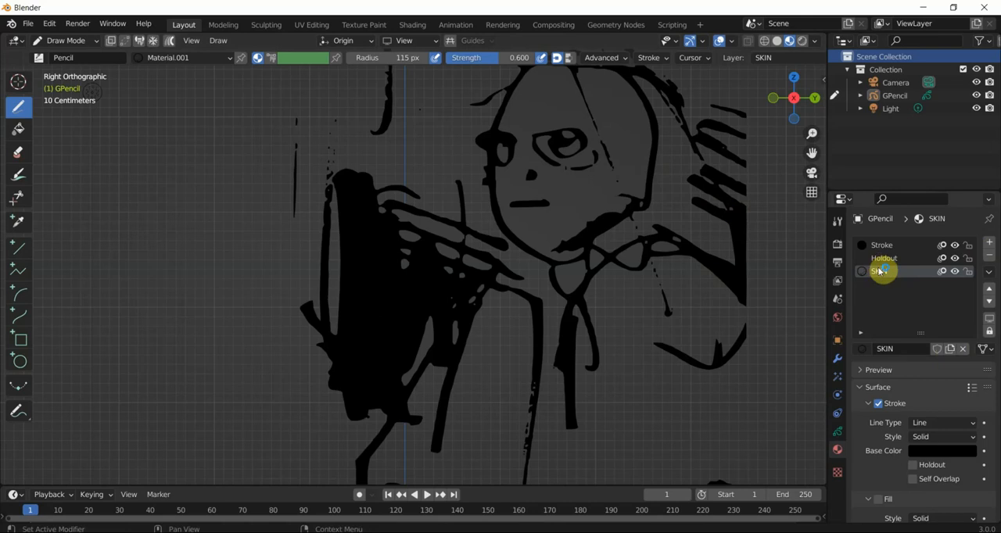
- Compare the object's layer list with its material list, finishing on the SKIN material's settings
click(838, 432)
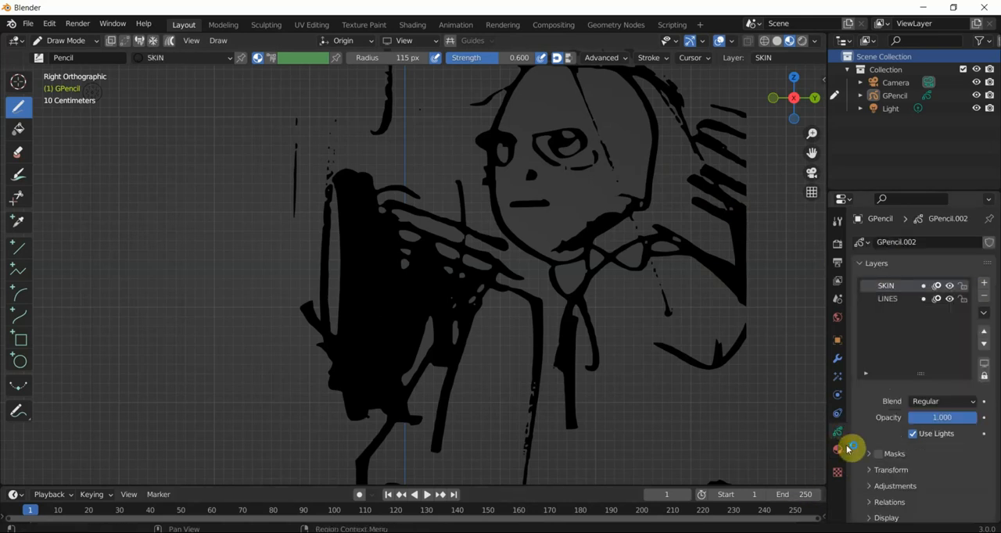
click(840, 451)
click(835, 430)
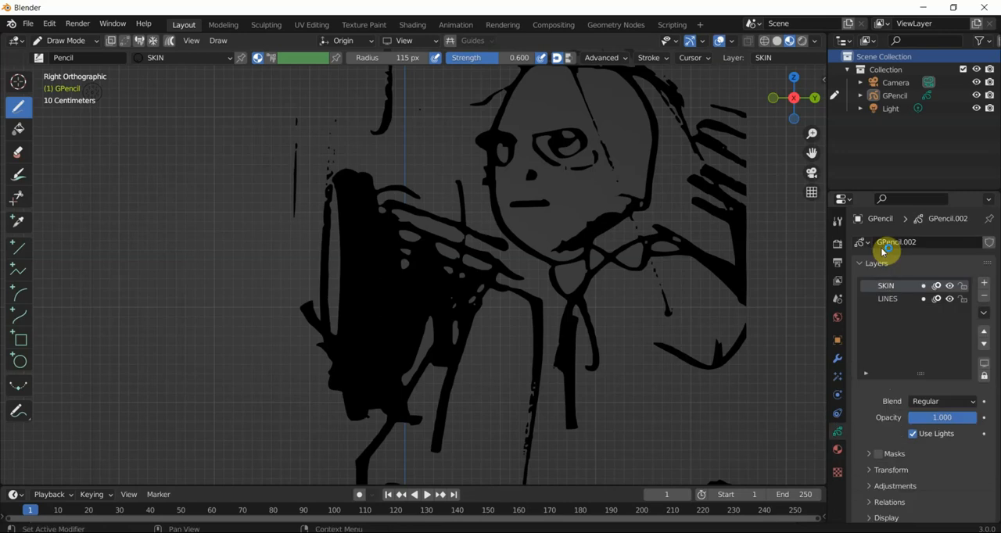
click(837, 450)
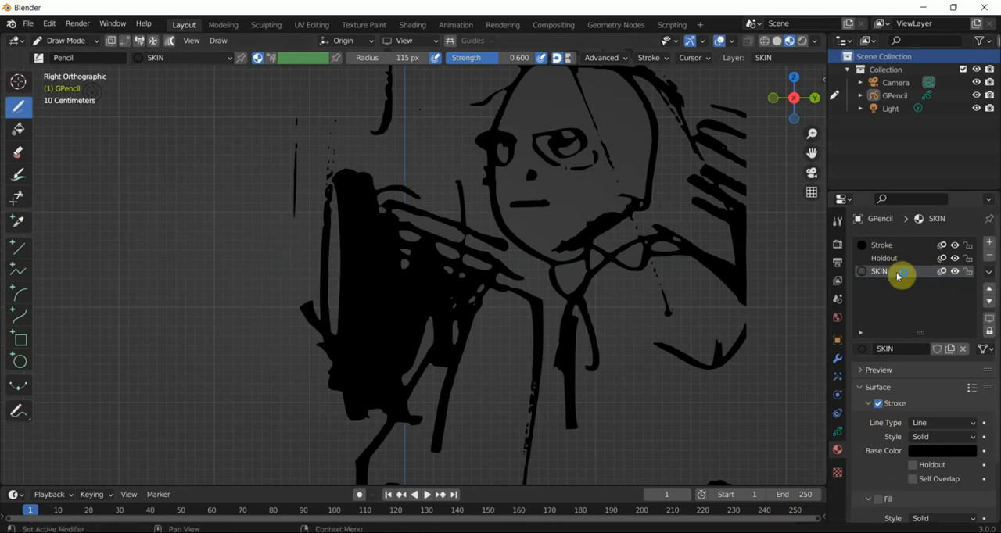
- Draw a freehand test stroke with the SKIN material in the empty area beside the figure, and undo it
mouse_move(254, 260)
mouse_down()
mouse_move(276, 304)
mouse_move(204, 200)
mouse_up()
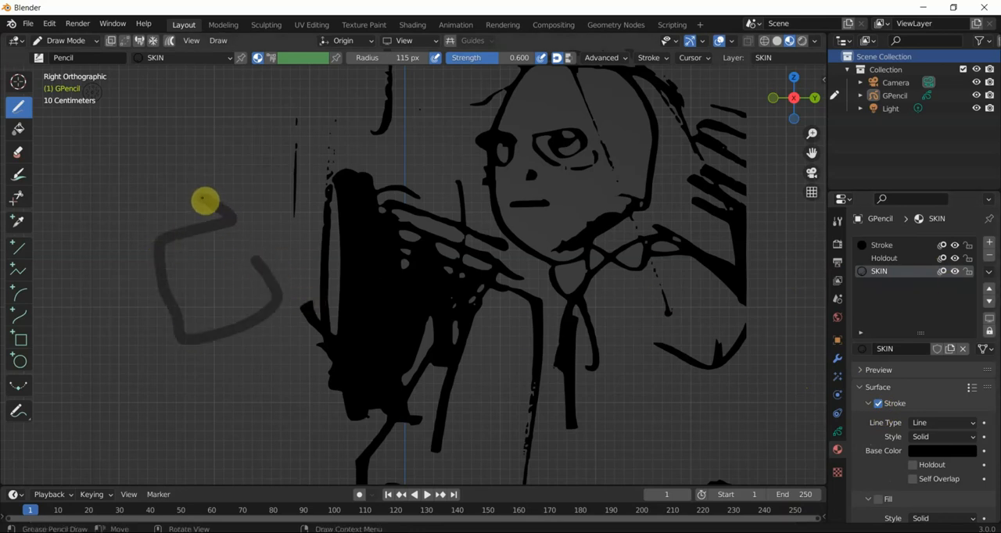
right_click(211, 208)
key(ctrl+z)
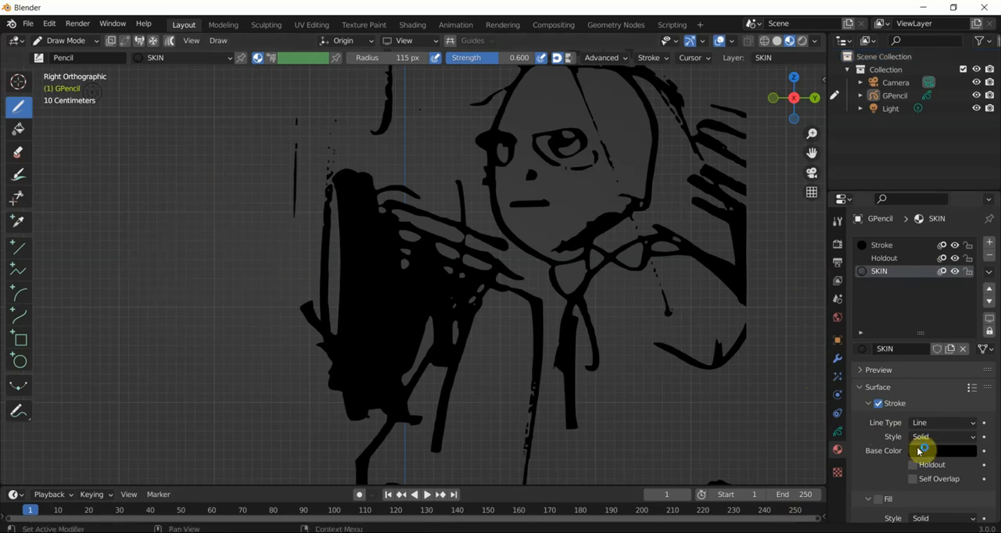
- Disable Stroke and enable Fill in the SKIN material's surface settings
click(878, 404)
scroll(881, 411, down, 2)
click(879, 439)
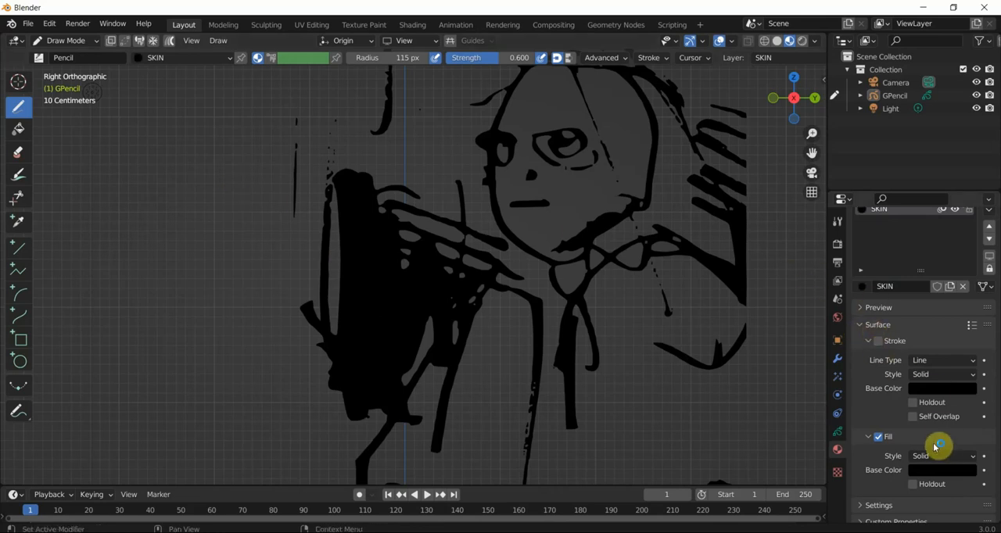
- Draw a closed test shape with the fill-only SKIN material beside the figure, and undo it
mouse_move(234, 161)
mouse_down()
mouse_move(255, 190)
mouse_move(149, 271)
mouse_move(148, 149)
mouse_move(175, 117)
mouse_up()
key(z)
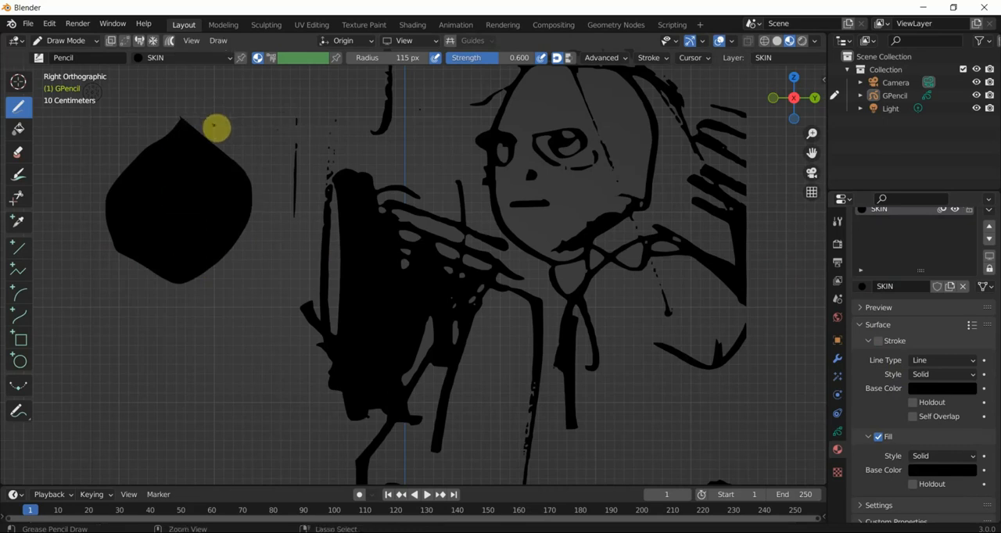
key(ctrl+z)
- Set the SKIN material's fill base color to a reddish-brown skin tone
click(941, 471)
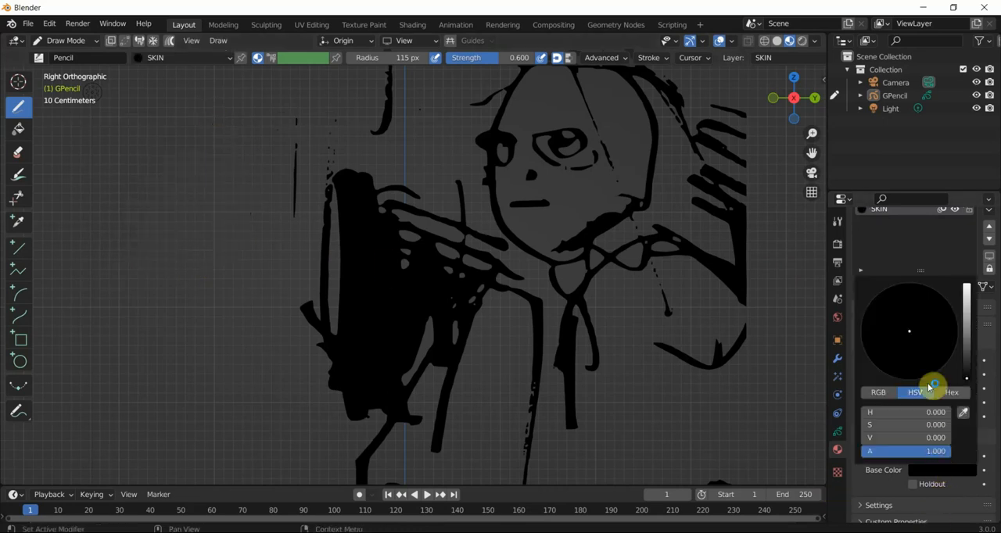
click(966, 320)
drag(892, 342, 897, 364)
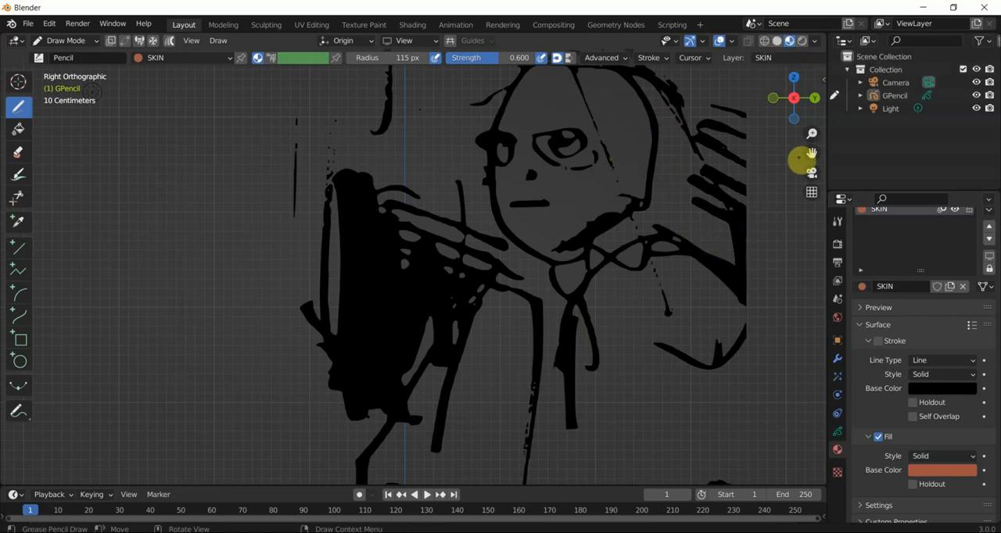
- Try to outline the character's face and neck with the SKIN fill, and undo the shape
drag(811, 152, 808, 205)
scroll(613, 96, up, 1)
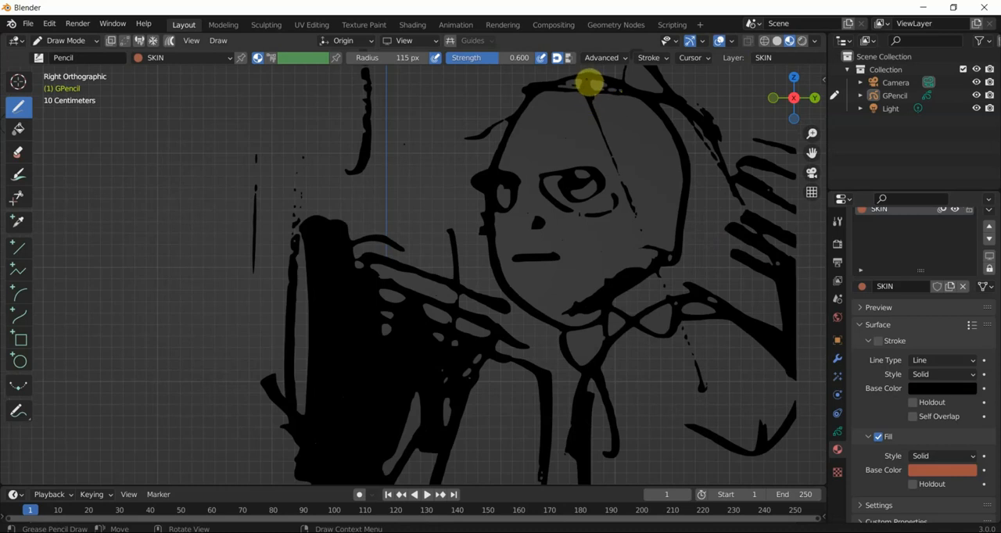
mouse_move(601, 81)
mouse_down()
mouse_move(664, 117)
mouse_move(679, 273)
mouse_move(741, 351)
mouse_move(751, 384)
mouse_move(587, 415)
mouse_move(558, 315)
mouse_move(507, 268)
mouse_up()
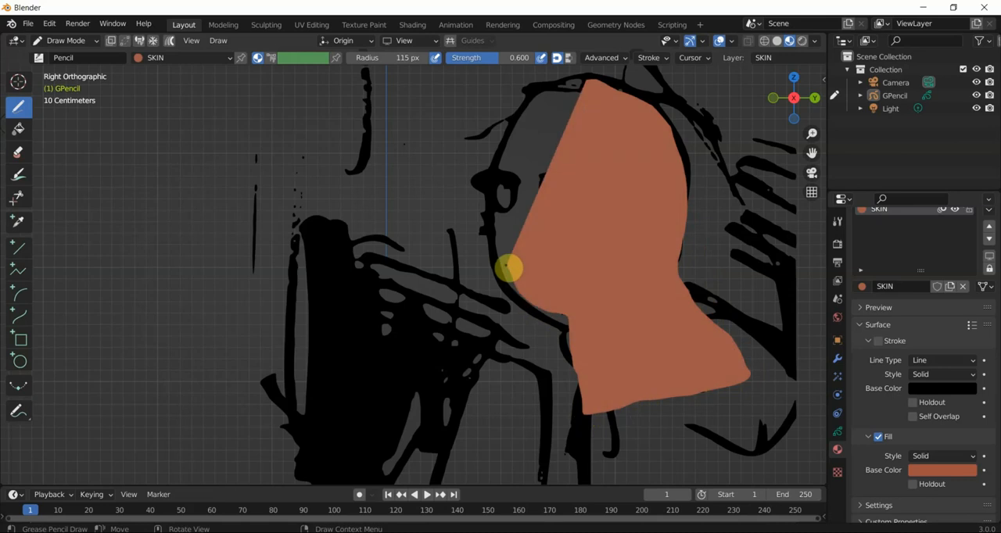
key(ctrl+z)
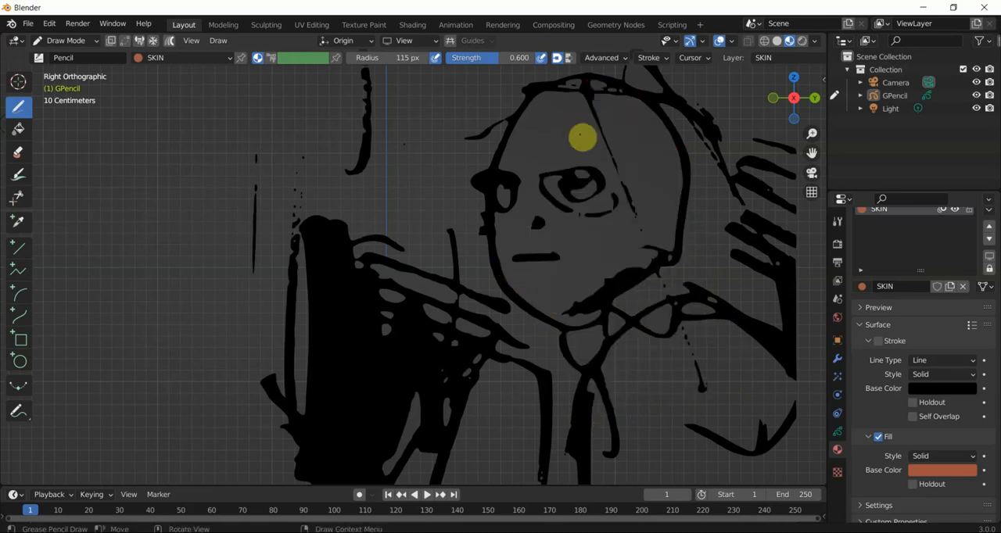
- Draw a closed SKIN-filled shape covering the character's whole face and neck
mouse_move(597, 80)
mouse_down()
mouse_move(636, 96)
mouse_move(667, 139)
mouse_move(699, 190)
mouse_move(712, 253)
mouse_move(714, 366)
mouse_move(636, 405)
mouse_move(594, 389)
mouse_move(554, 318)
mouse_move(494, 260)
mouse_move(500, 148)
mouse_move(532, 96)
mouse_move(564, 77)
mouse_up()
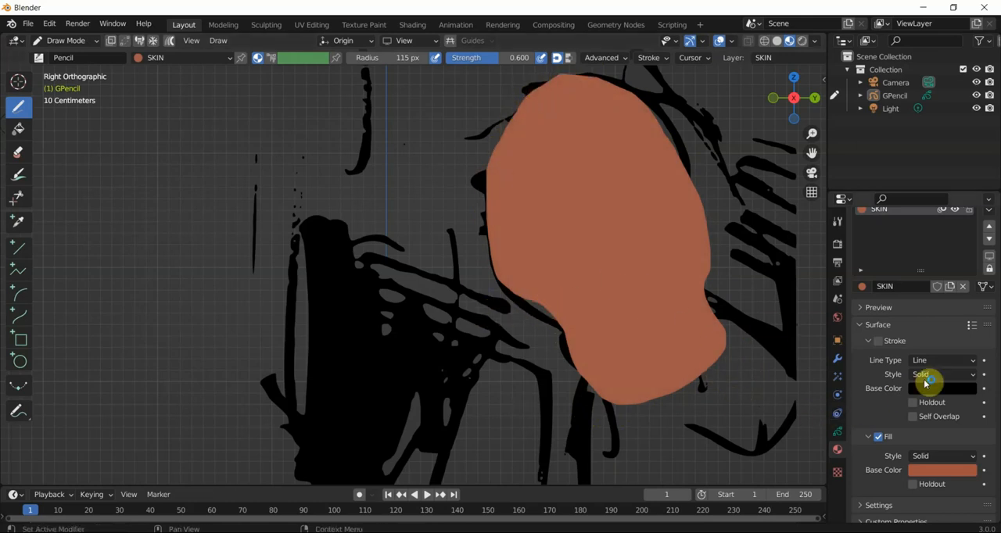
scroll(901, 393, up, 2)
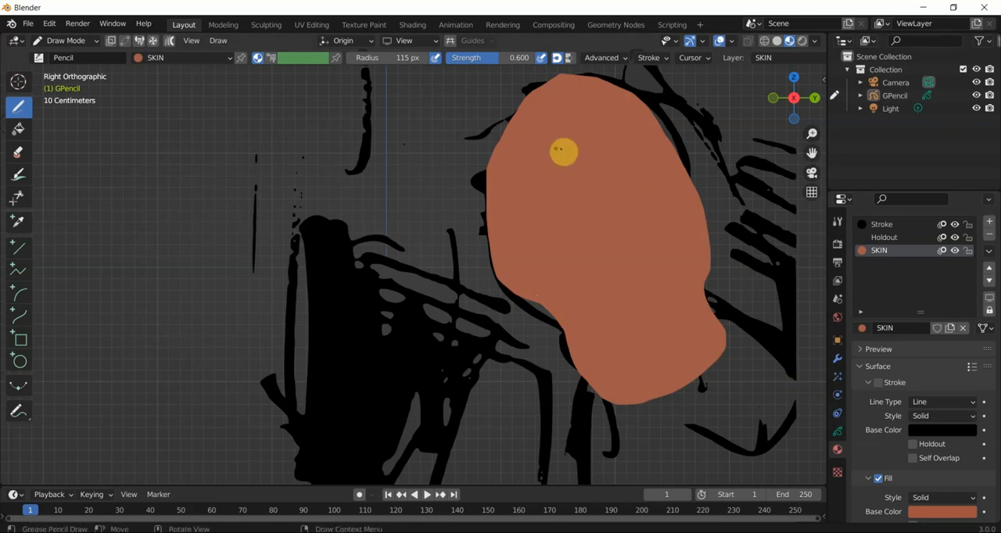
scroll(510, 265, down, 1)
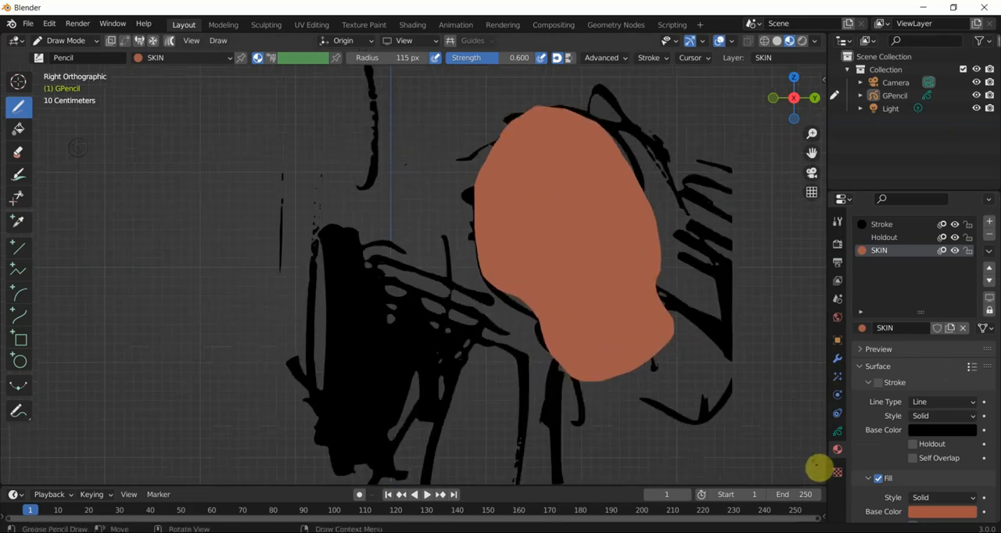
- Move the SKIN layer below the LINES layer so the line art sits on top of the skin fill
click(837, 432)
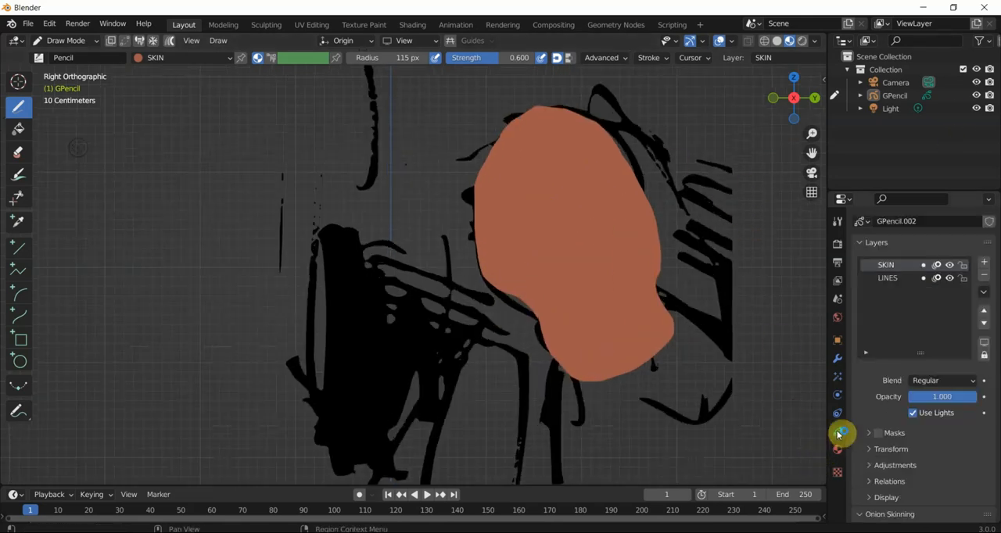
click(889, 267)
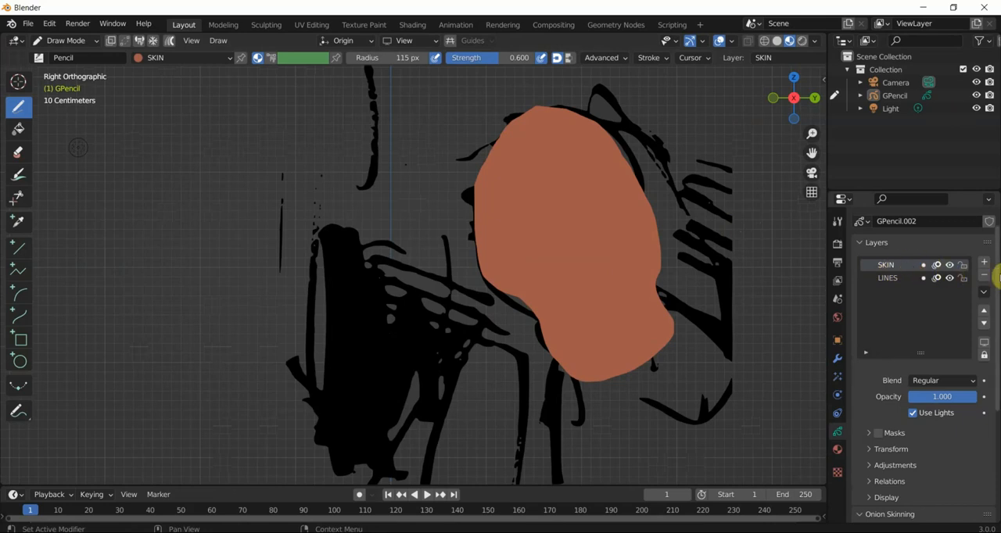
click(984, 323)
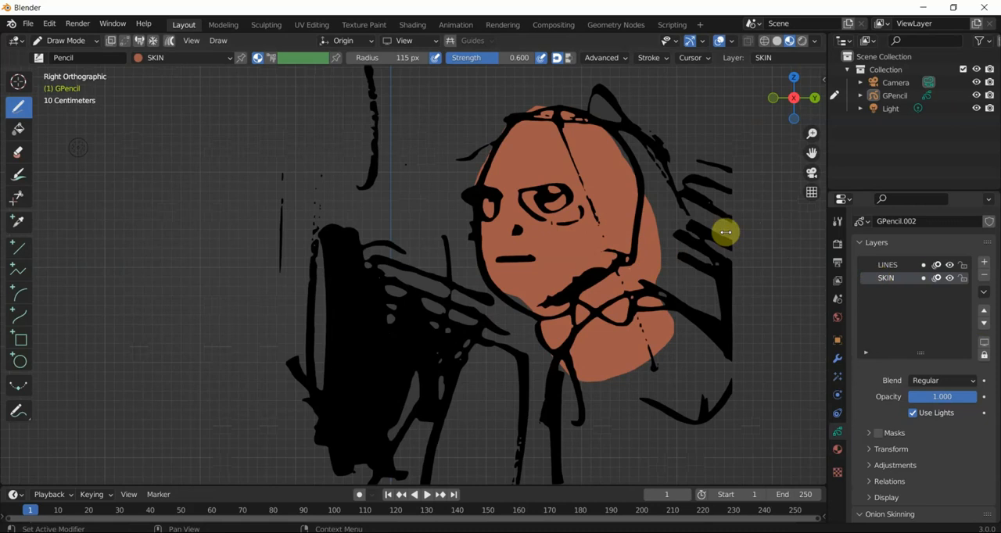
- Review the SKIN entry among the object's materials, toggling its visibility off and back on
click(834, 451)
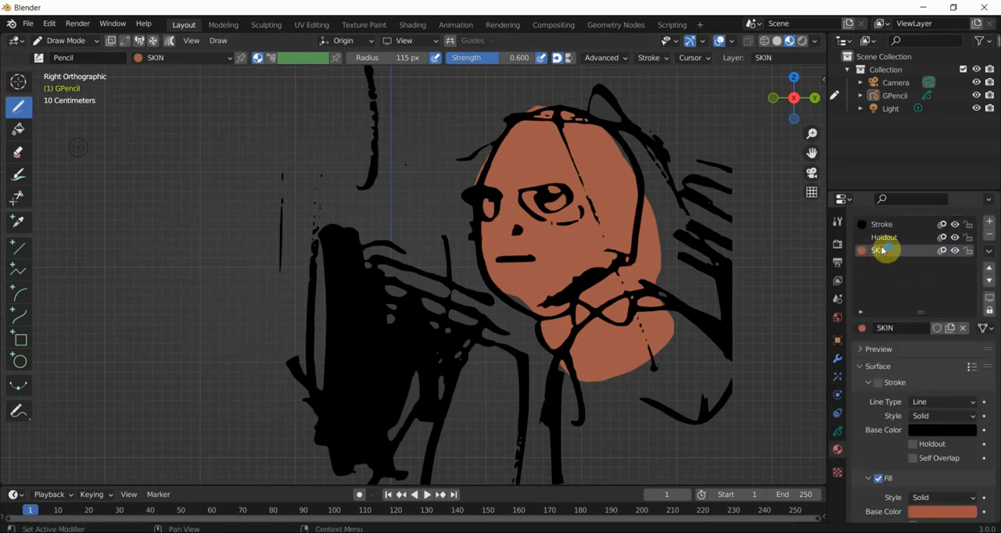
click(955, 250)
click(955, 250)
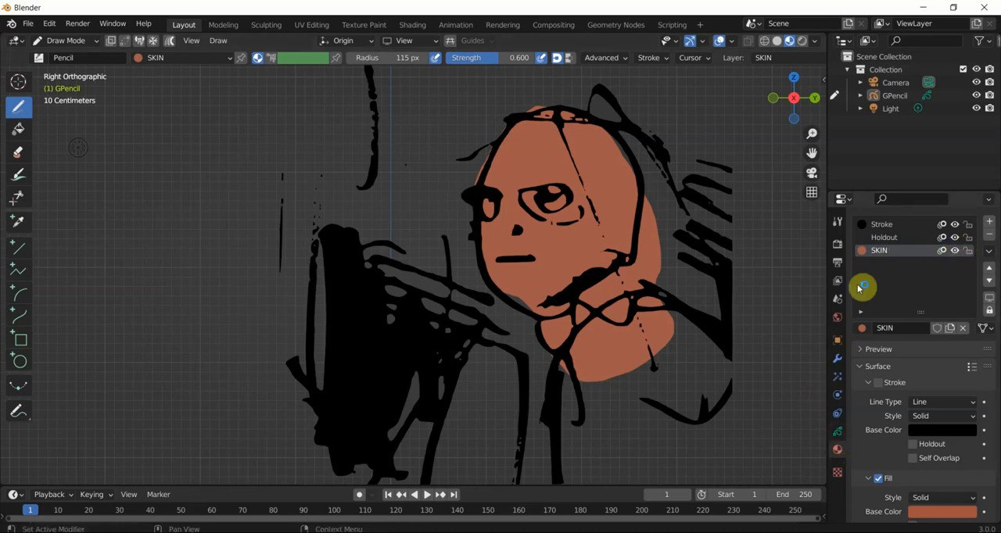
- Draw a SKIN-filled test shape on the LINES layer from the face across the arm, and undo it
click(838, 436)
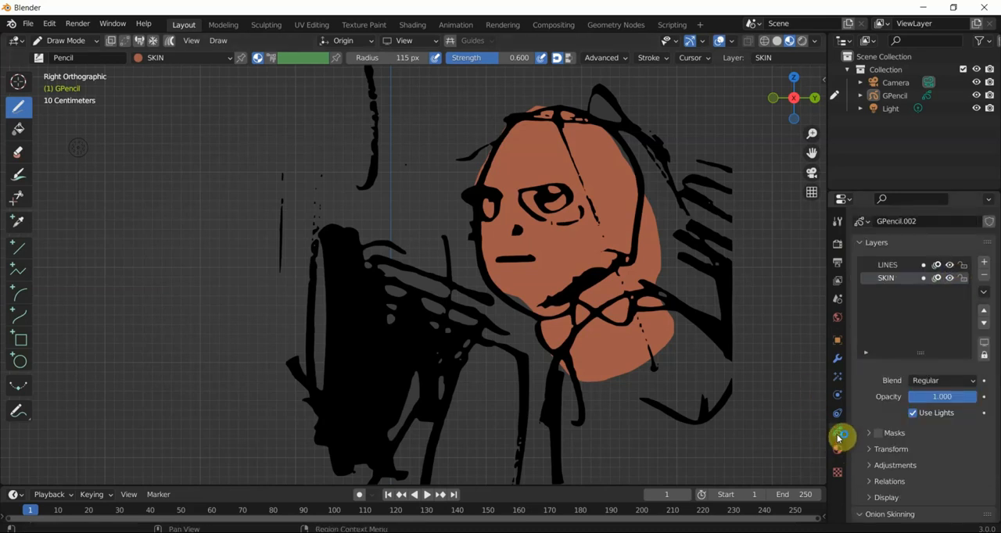
click(888, 267)
mouse_move(501, 229)
mouse_down()
mouse_move(411, 398)
mouse_move(362, 231)
mouse_up()
click(950, 266)
click(949, 266)
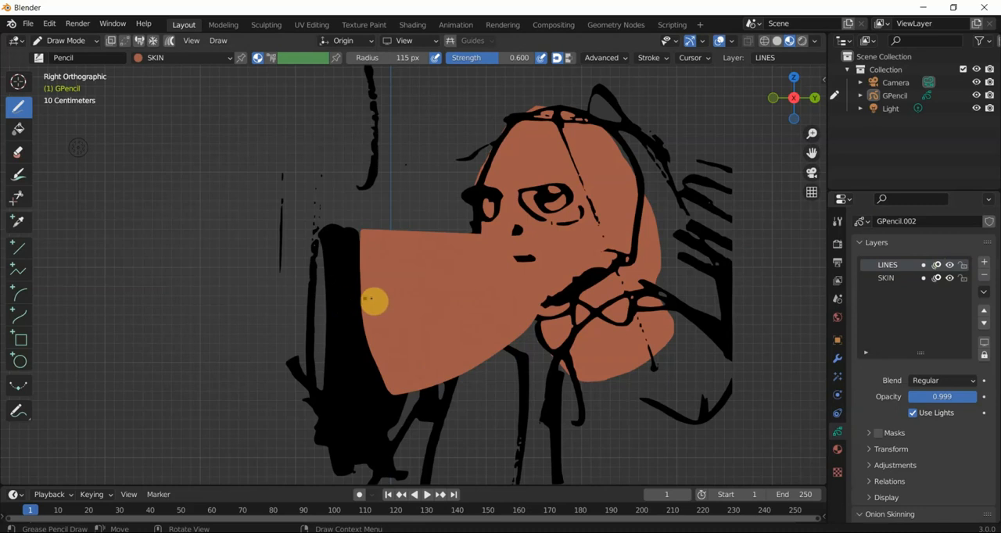
key(ctrl+z)
key(ctrl+z)
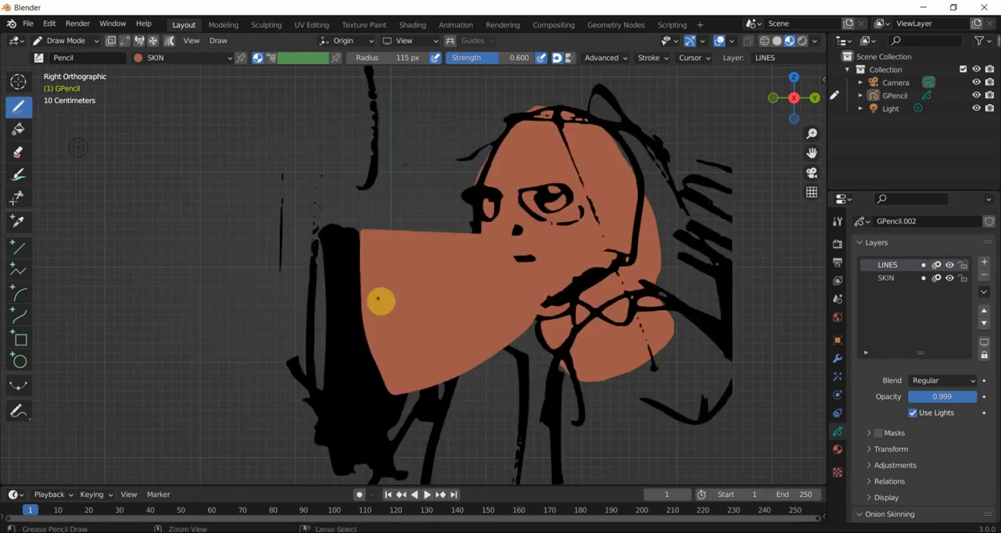
key(ctrl+z)
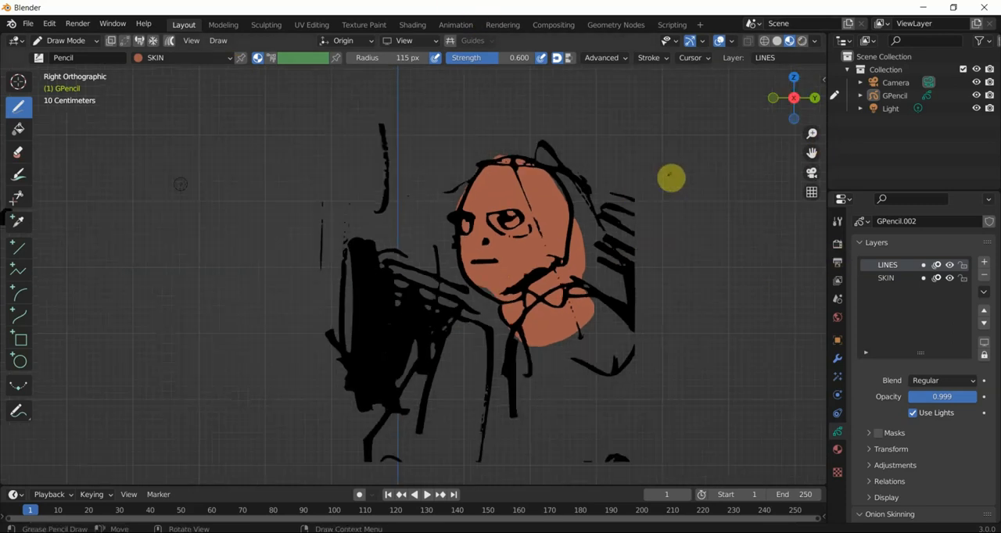
- Add a new Grease Pencil material and name it HAIR
click(899, 279)
click(896, 268)
click(837, 449)
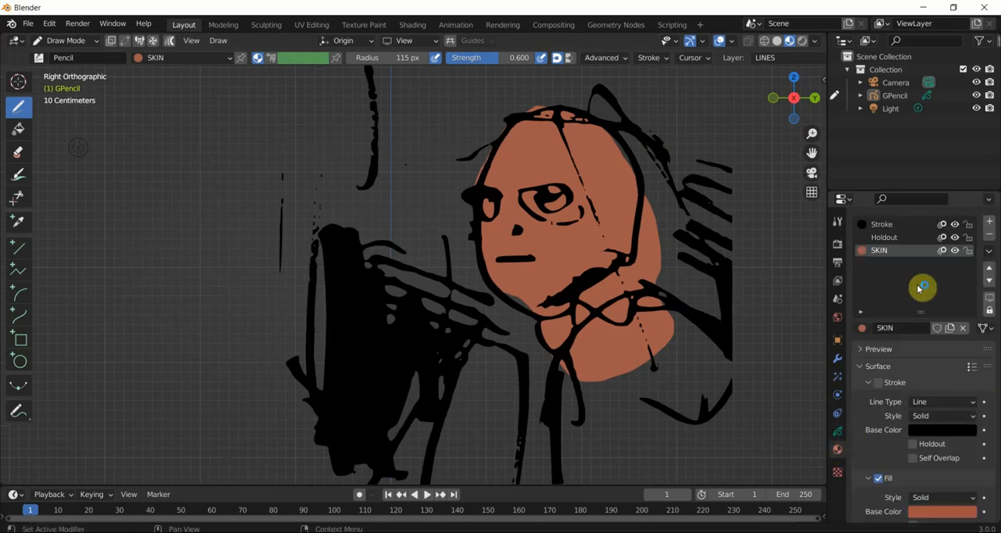
click(988, 219)
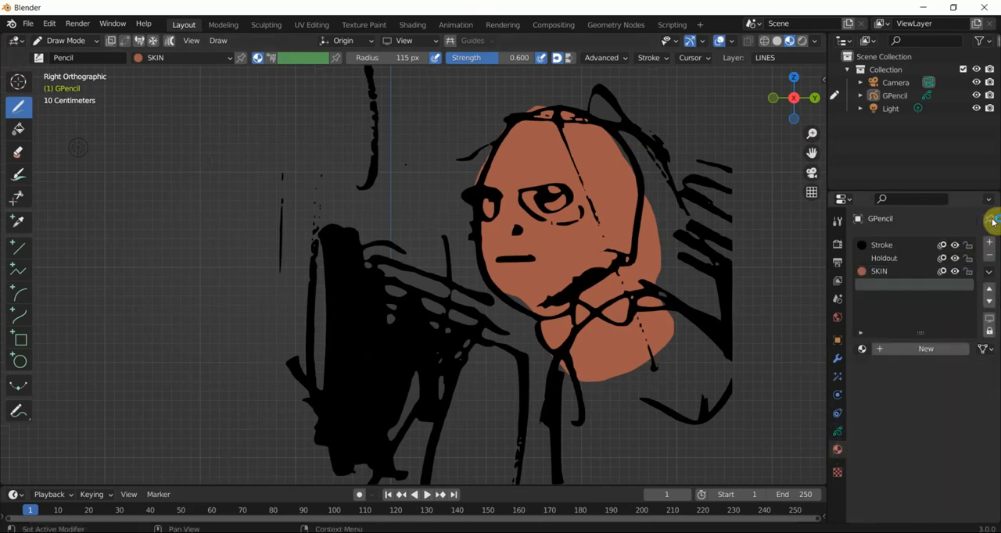
click(919, 349)
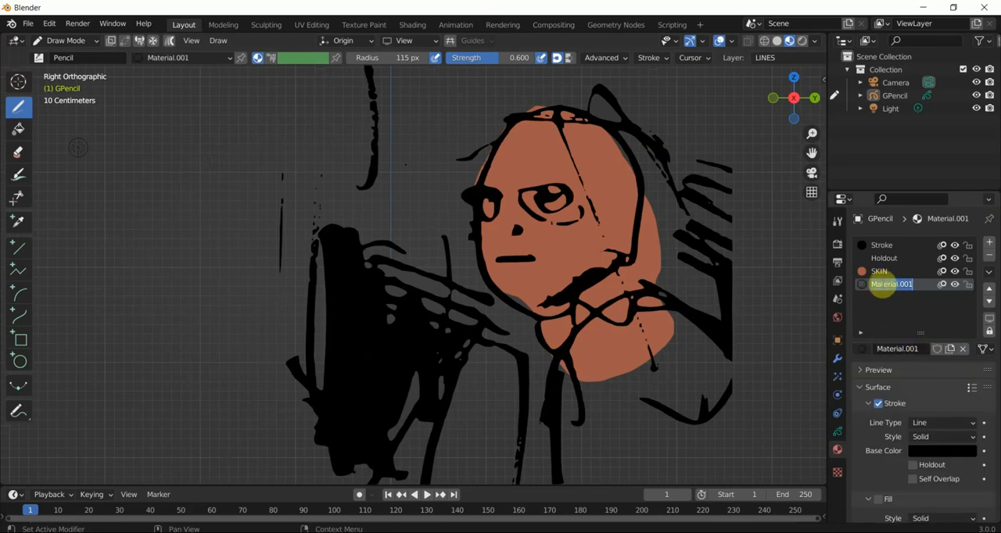
key(Return)
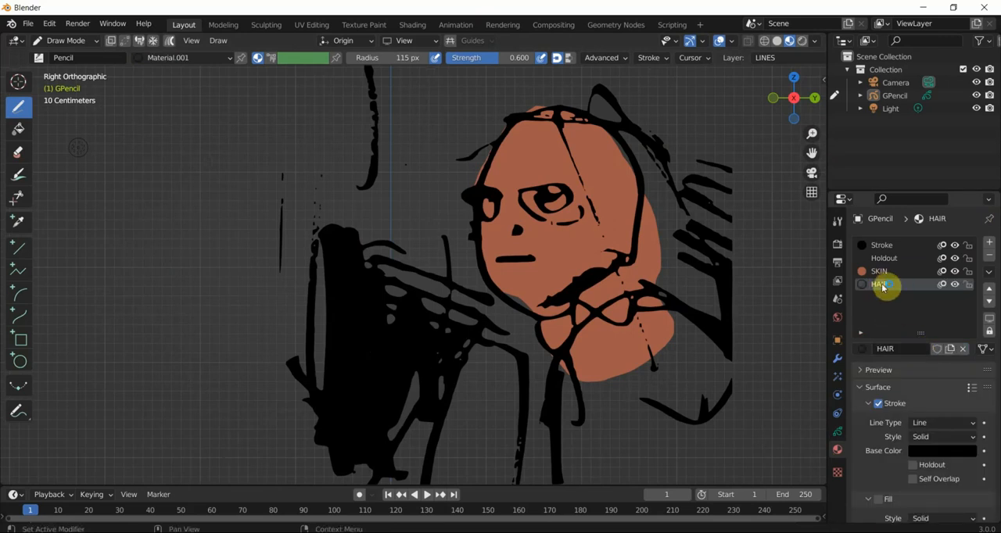
- Make the HAIR material fill-only by disabling its stroke and enabling its fill, with an orange fill base color
click(883, 411)
click(879, 410)
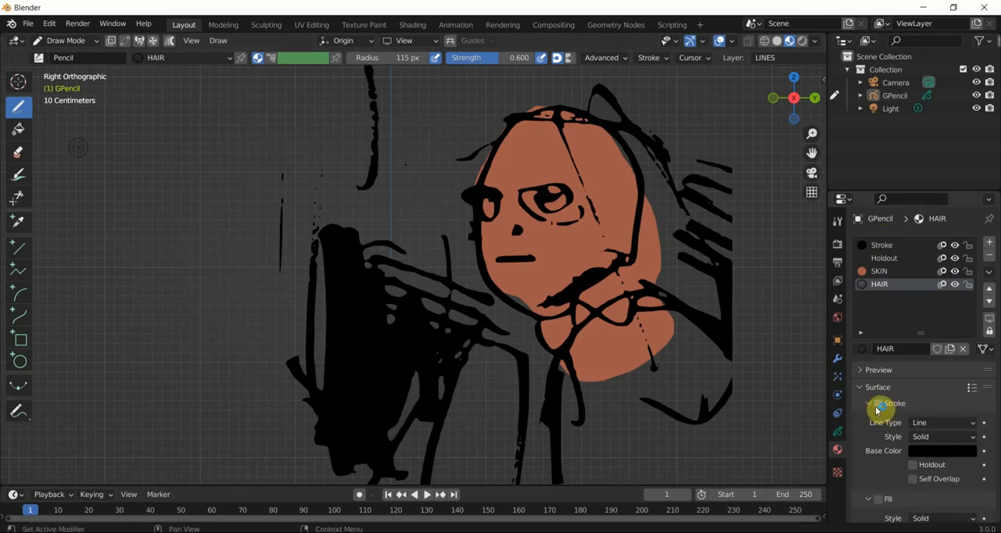
scroll(877, 413, down, 3)
click(880, 428)
click(929, 462)
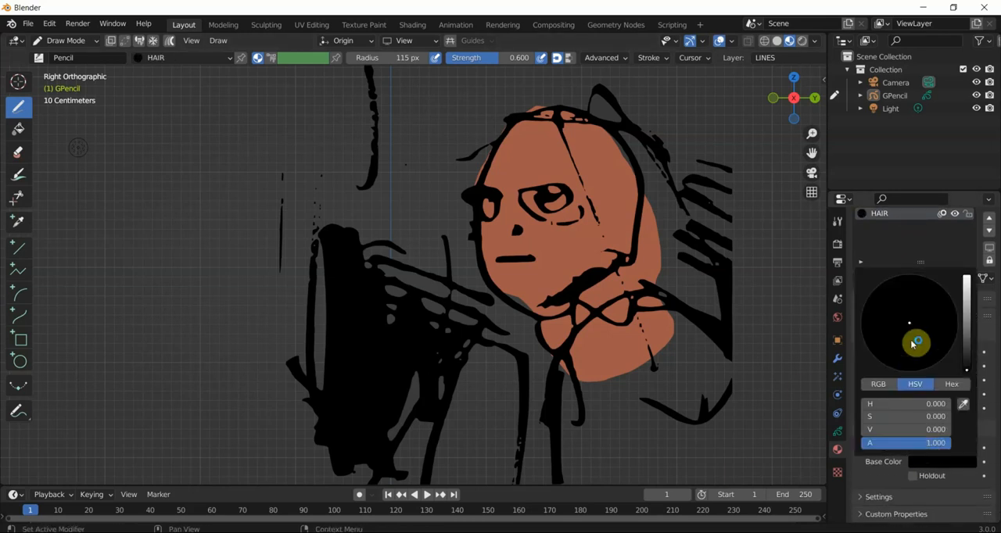
drag(966, 321, 966, 307)
drag(911, 345, 908, 345)
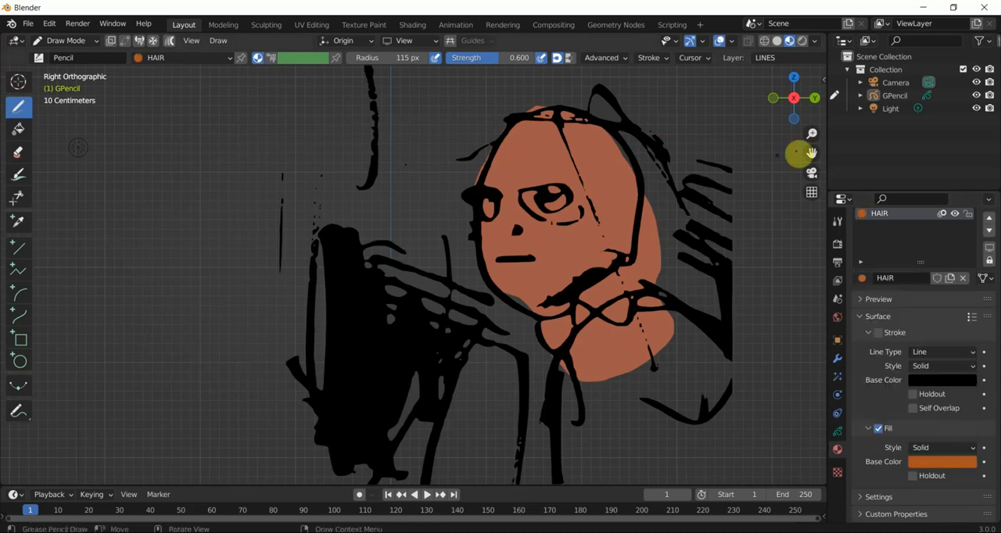
- Add a new Grease Pencil layer named HAIR above the LINES layer
click(837, 431)
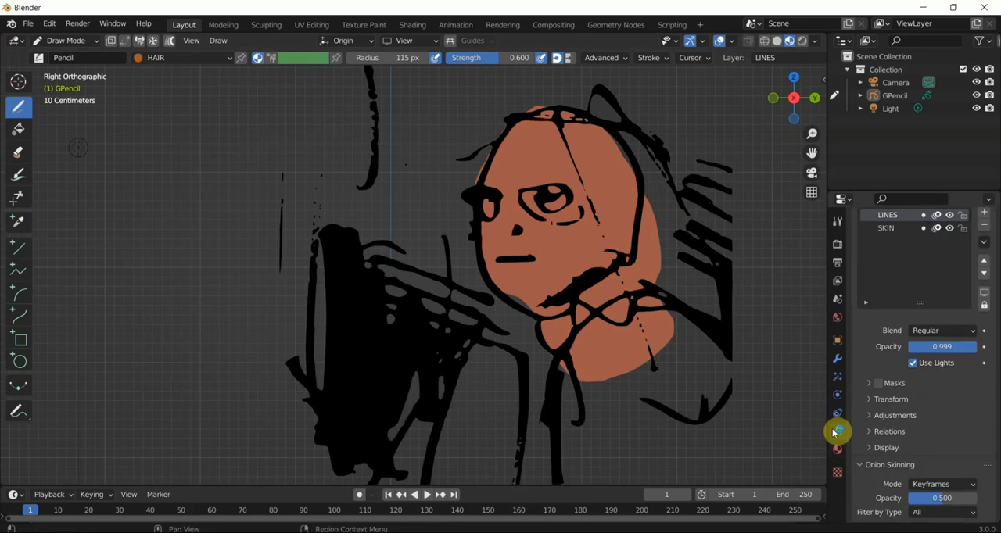
scroll(866, 329, up, 3)
click(985, 277)
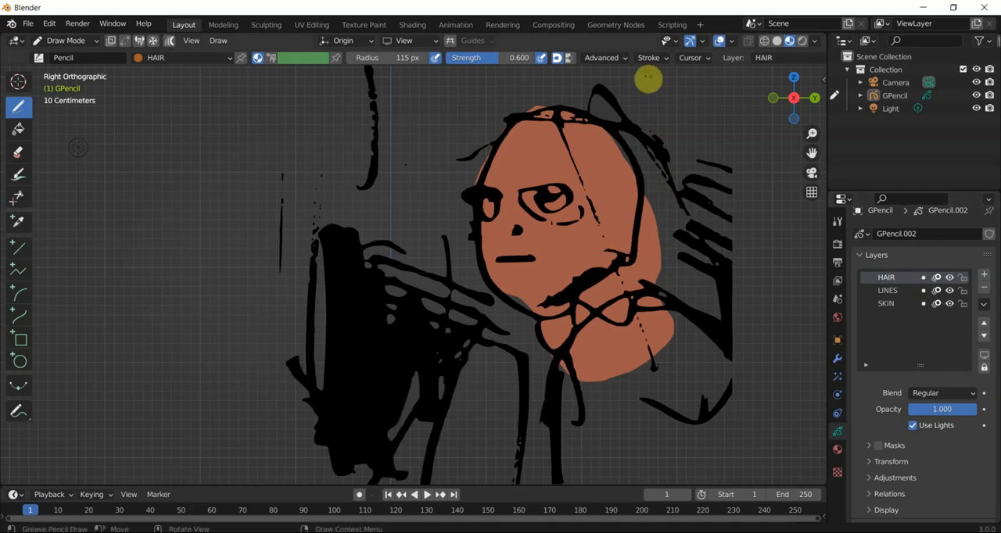
- Draw a closed HAIR-filled shape over the character's hair behind the face, and move the HAIR layer below LINES
mouse_move(601, 120)
mouse_down()
mouse_move(659, 159)
mouse_move(693, 212)
mouse_move(714, 297)
mouse_move(711, 352)
mouse_move(648, 346)
mouse_move(599, 230)
mouse_move(571, 119)
mouse_up()
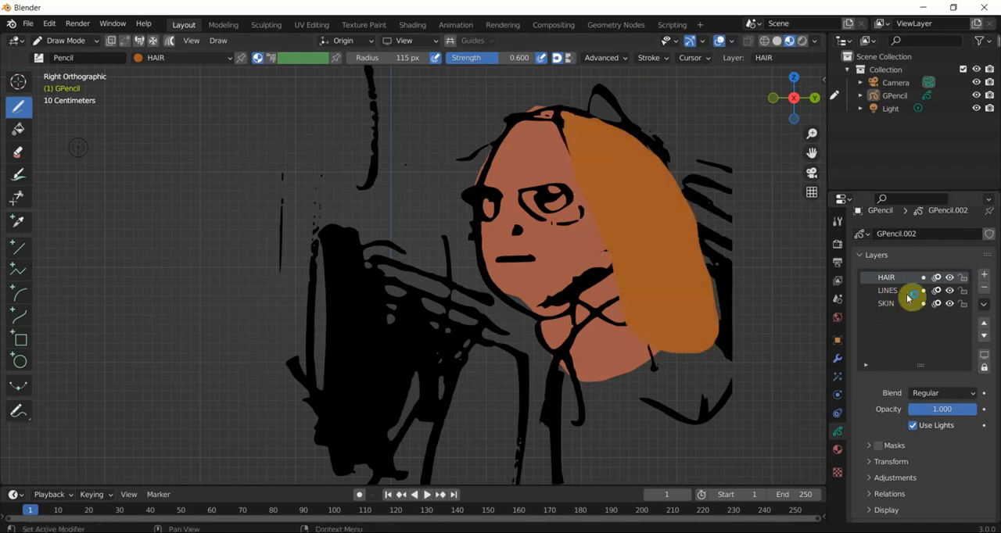
click(984, 335)
- Orbit around the colored drawing to examine how the stacked layers look, and return to the right side view
middle_drag(614, 253, 634, 247)
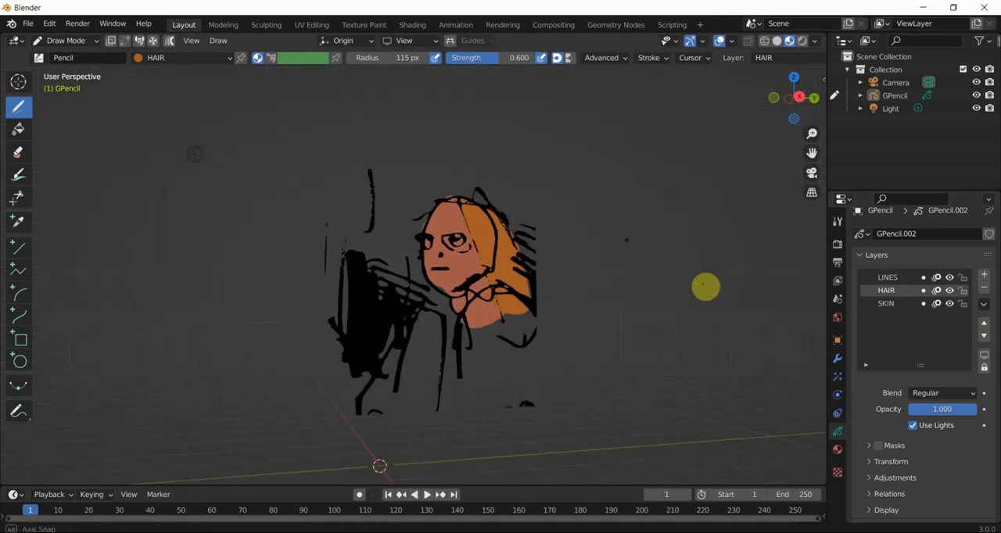
middle_drag(706, 287, 570, 273)
mouse_move(520, 227)
mouse_down()
mouse_move(599, 337)
mouse_move(461, 257)
mouse_up()
middle_drag(412, 210, 577, 261)
mouse_move(431, 232)
middle_down()
mouse_move(337, 198)
mouse_move(402, 200)
mouse_move(389, 140)
mouse_move(391, 230)
mouse_move(435, 235)
mouse_move(371, 242)
mouse_move(353, 230)
mouse_move(508, 256)
mouse_move(418, 214)
mouse_move(440, 241)
mouse_move(518, 250)
middle_up()
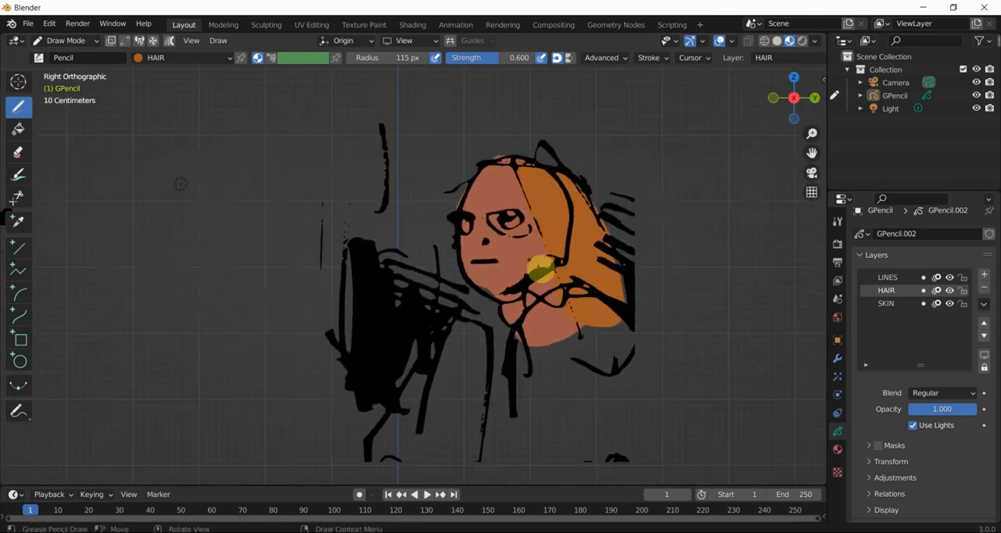
scroll(598, 270, up, 2)
shift+middle_drag(597, 266, 559, 235)
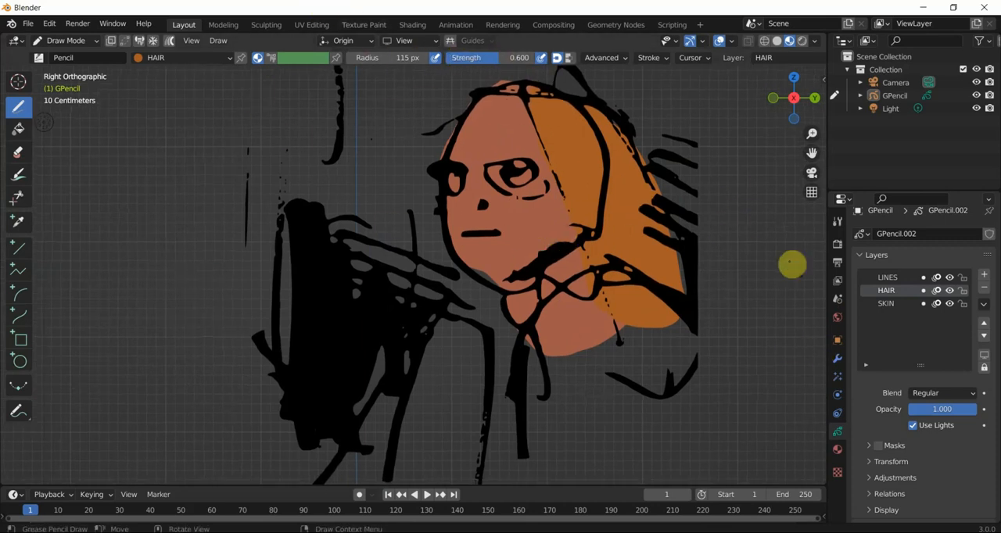
- Add a layer named JUMPER between LINES and HAIR, and a new material also named JUMPER
click(984, 277)
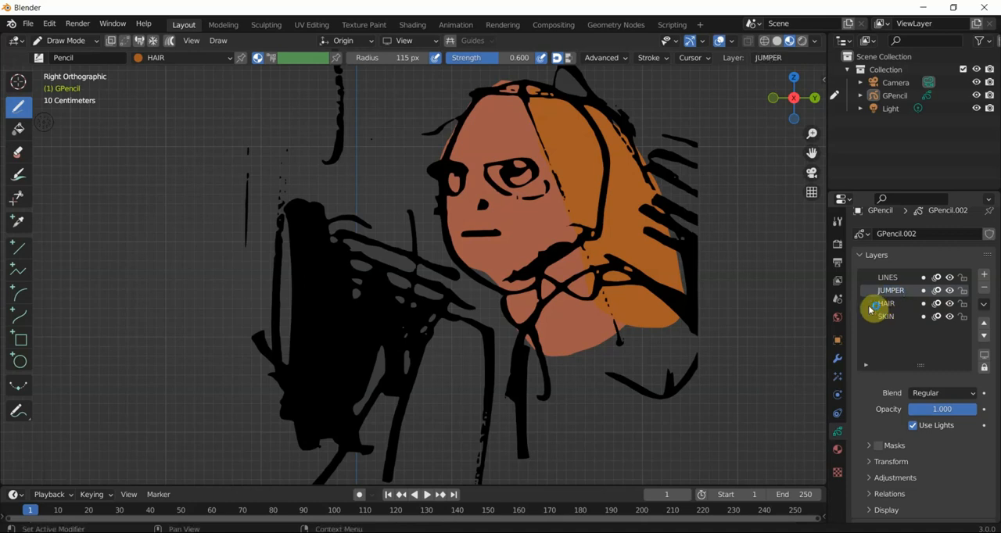
scroll(635, 344, down, 1)
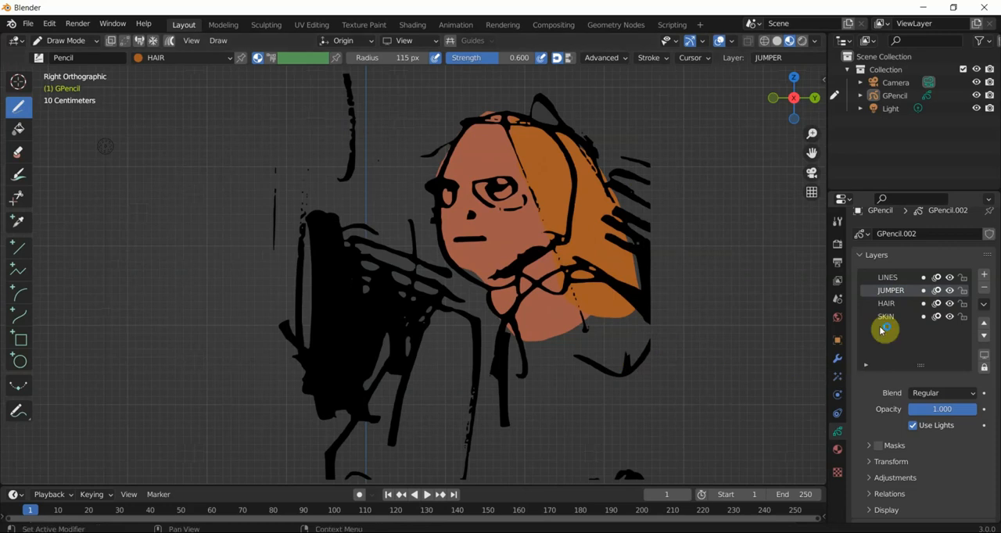
click(841, 454)
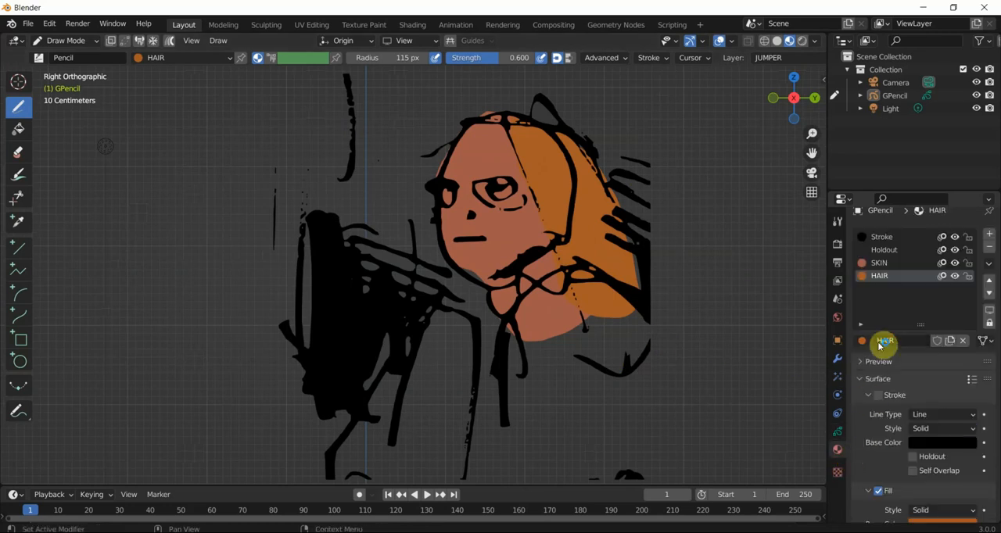
click(989, 233)
click(907, 349)
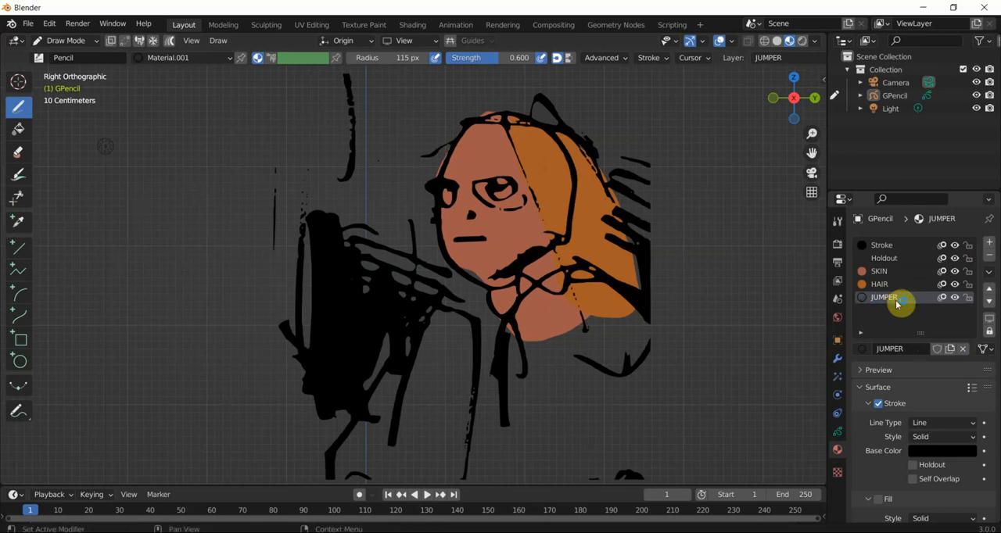
- Make the JUMPER material fill-only by disabling its stroke and enabling its fill, with a blue fill base color
click(878, 403)
scroll(914, 363, down, 3)
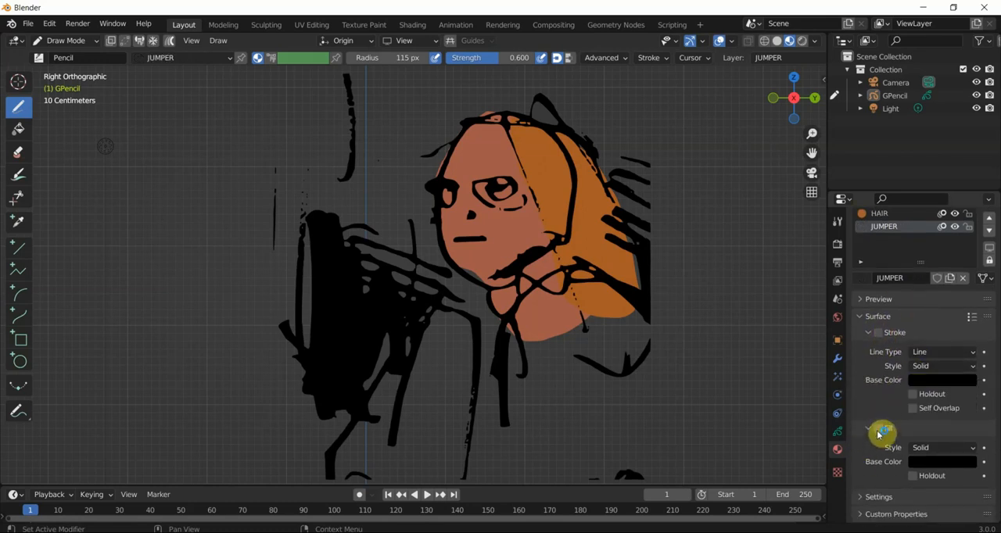
click(921, 464)
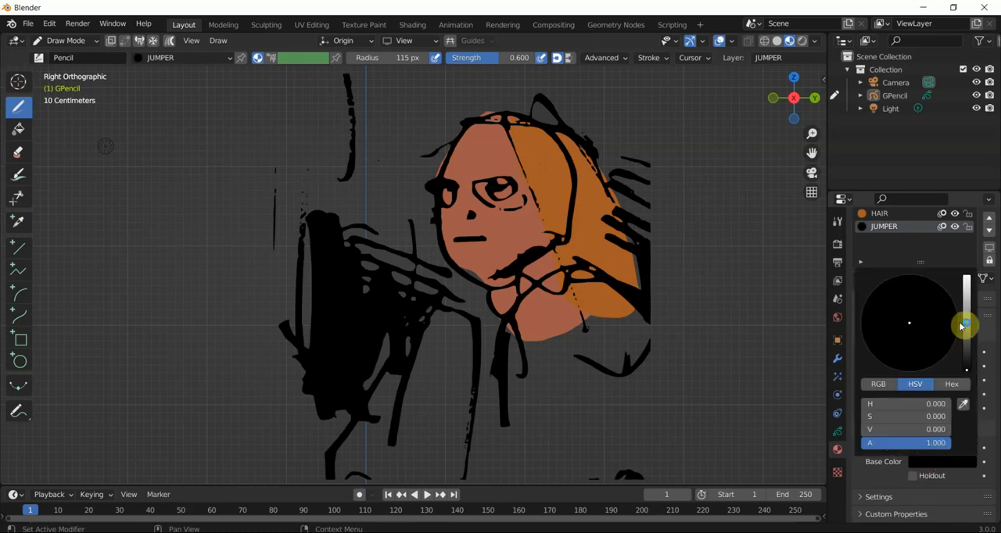
click(967, 325)
drag(929, 315, 933, 312)
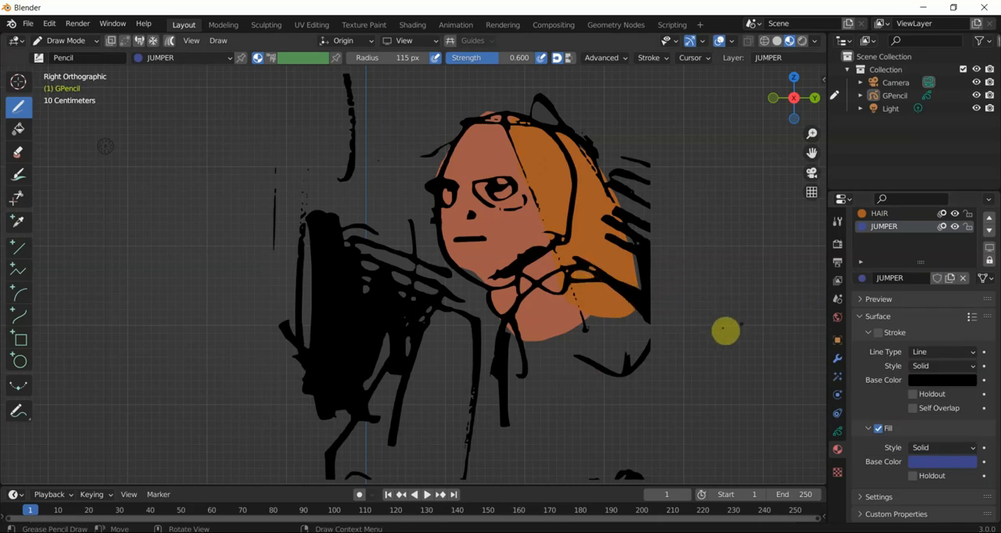
- Check that the JUMPER layer and material are both active, and draw a closed filled shape covering the character's torso
click(837, 432)
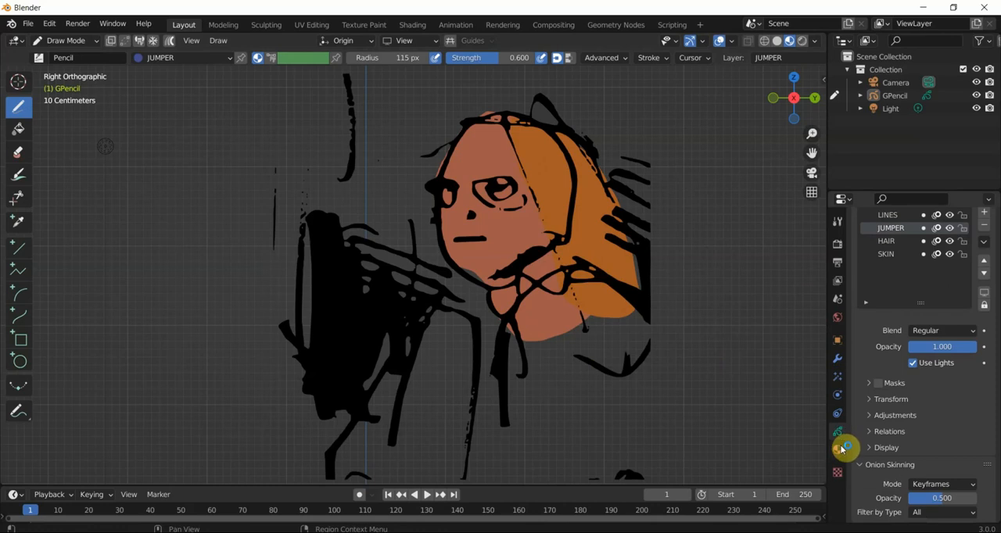
click(842, 449)
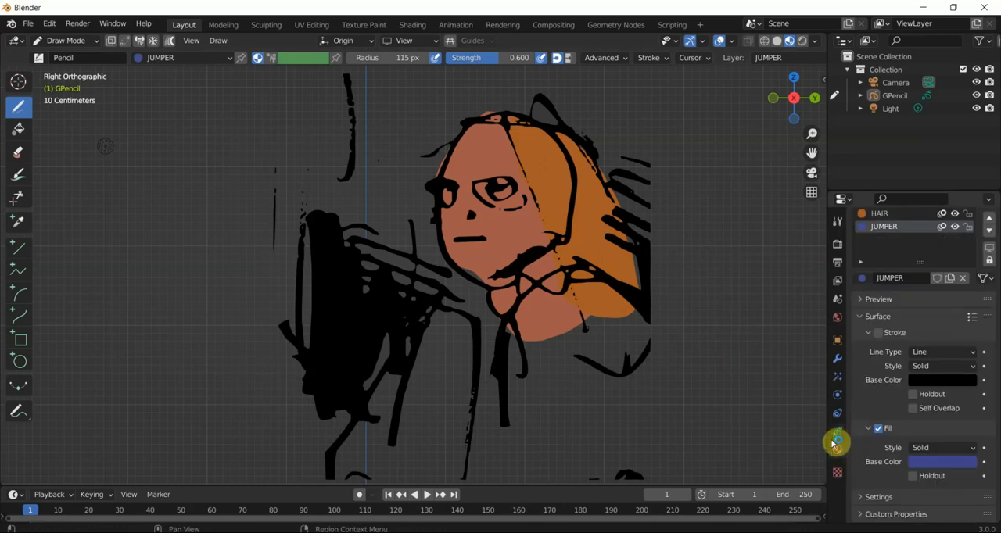
click(835, 436)
scroll(934, 313, up, 2)
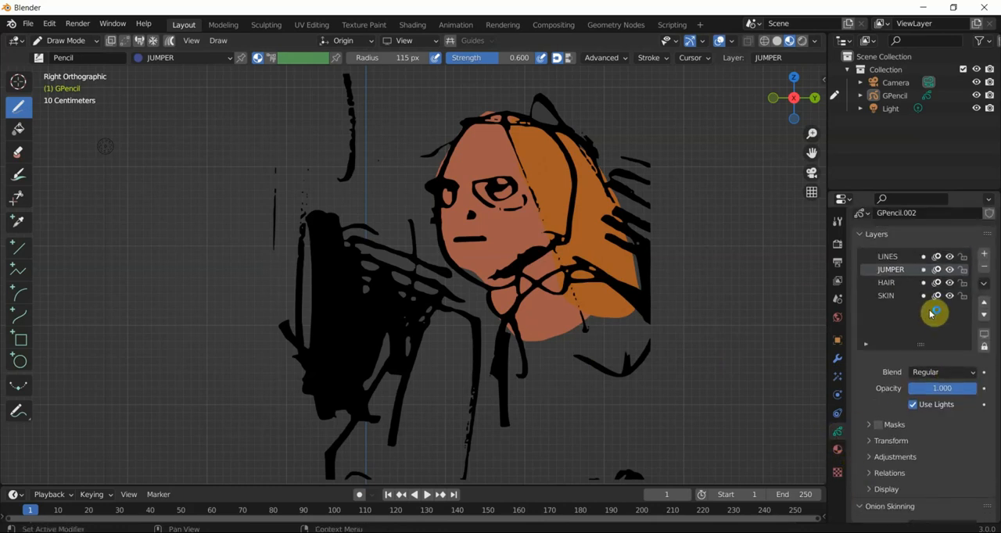
scroll(894, 280, down, 2)
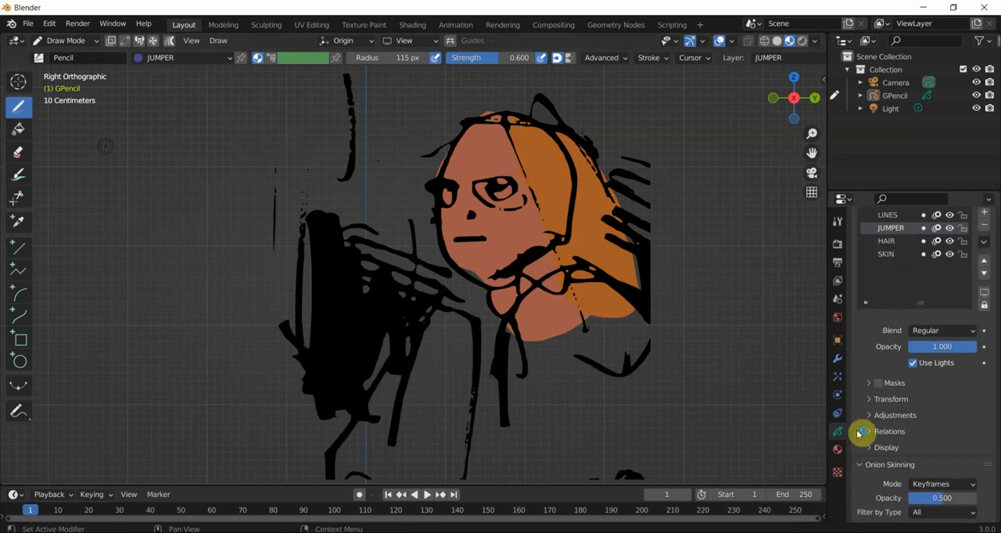
click(836, 448)
click(837, 431)
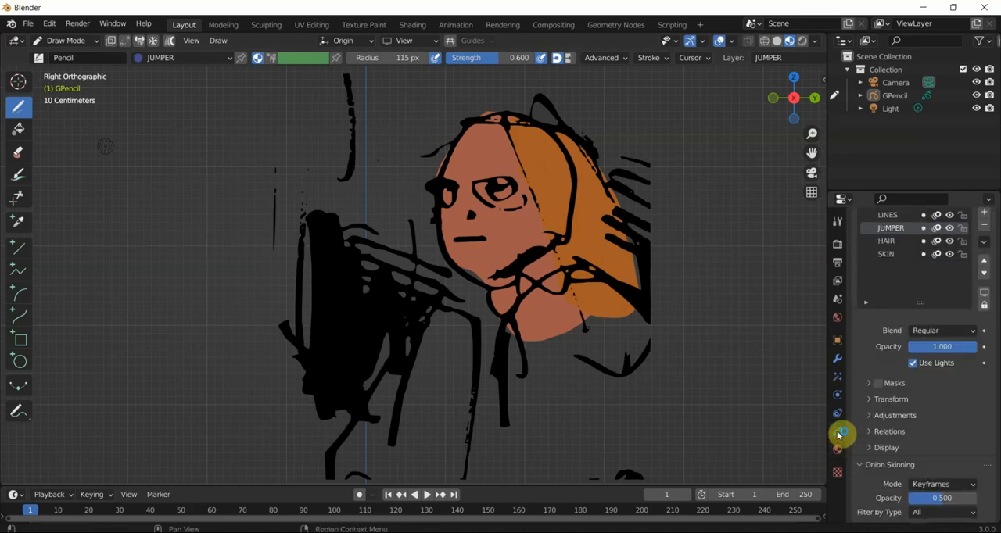
mouse_move(508, 414)
mouse_down()
mouse_move(503, 365)
mouse_move(518, 297)
mouse_move(571, 277)
mouse_move(633, 292)
mouse_move(677, 358)
mouse_move(671, 432)
mouse_up()
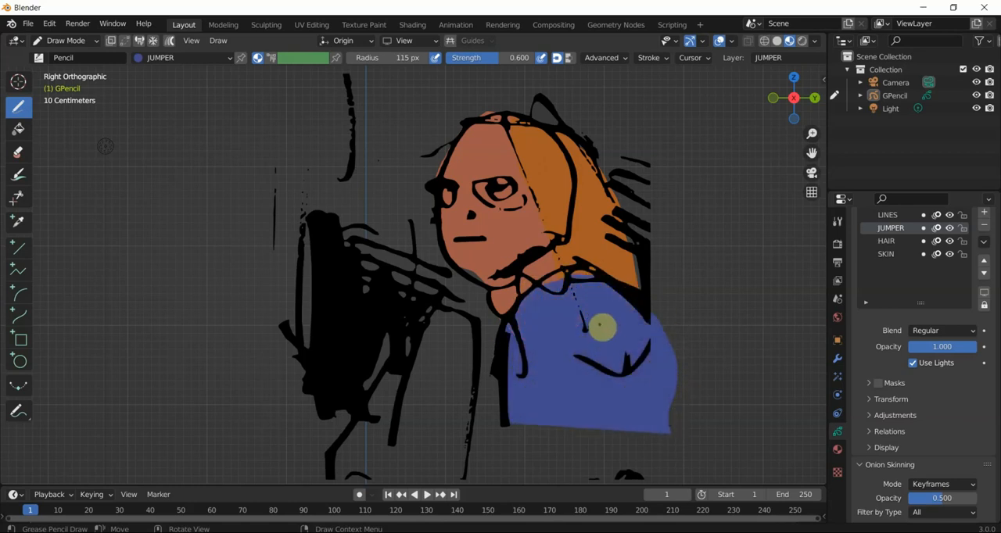
- Add a new material named EYES to the Grease Pencil object, below the JUMPER material
scroll(894, 258, up, 2)
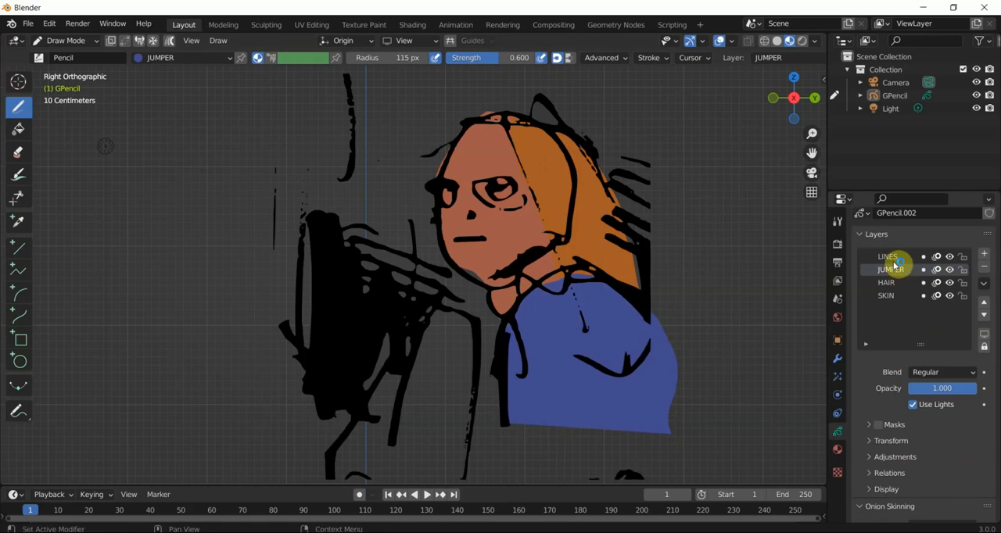
click(984, 308)
click(984, 314)
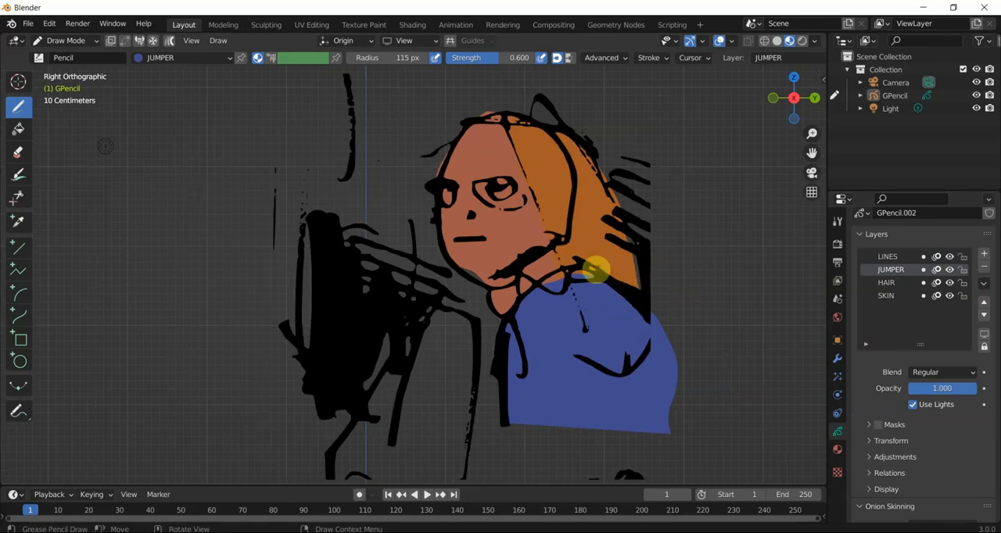
click(837, 450)
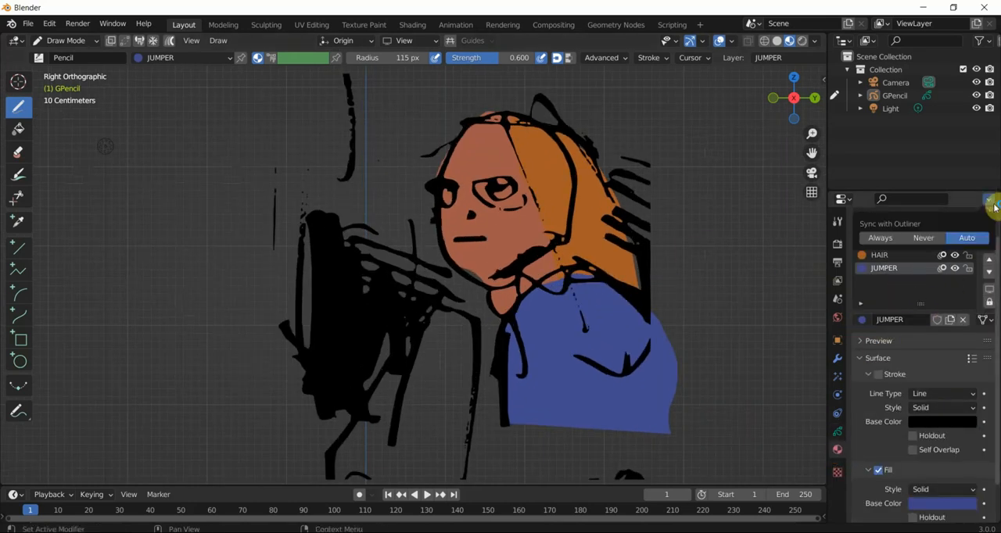
click(989, 217)
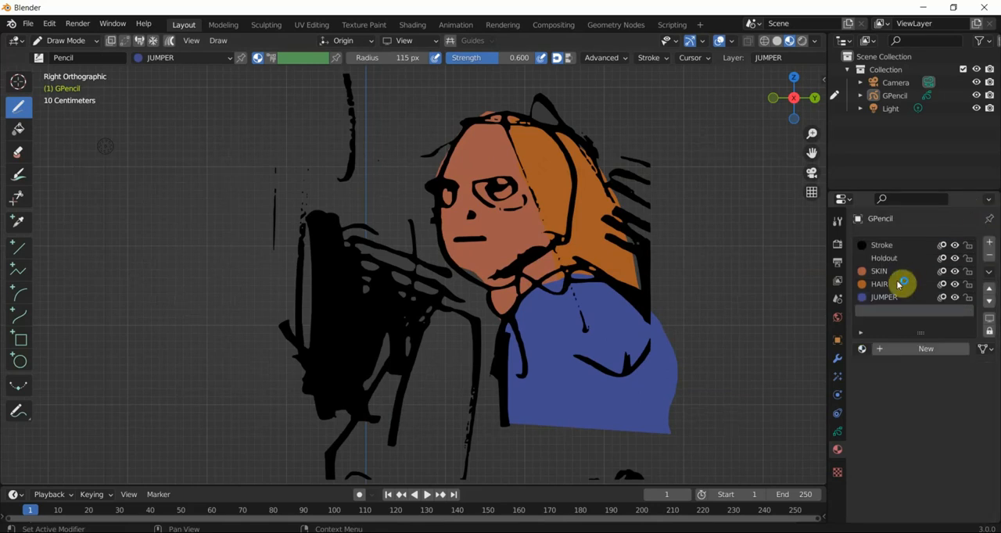
click(897, 350)
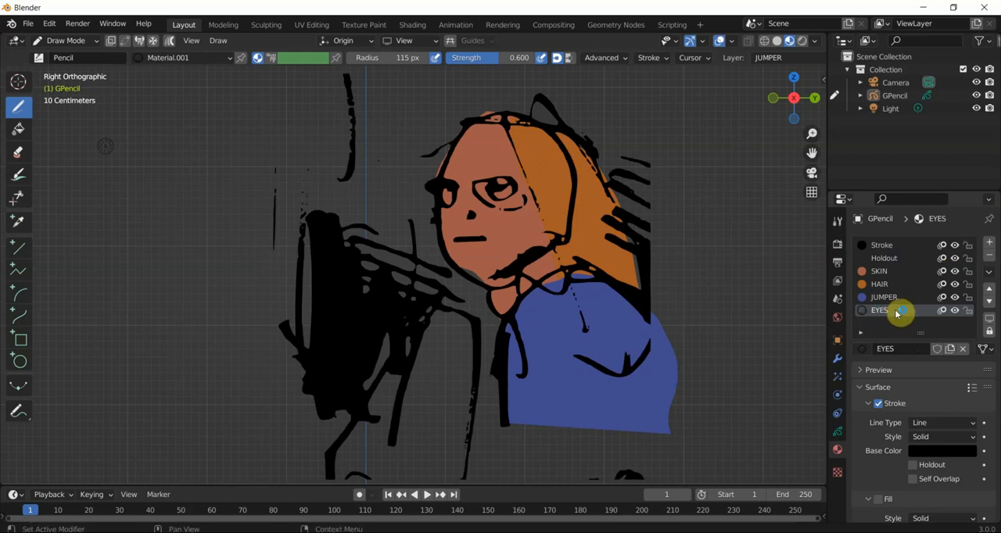
- Make the EYES material fill-only by disabling its stroke and enabling its fill, with a white fill base color
click(888, 405)
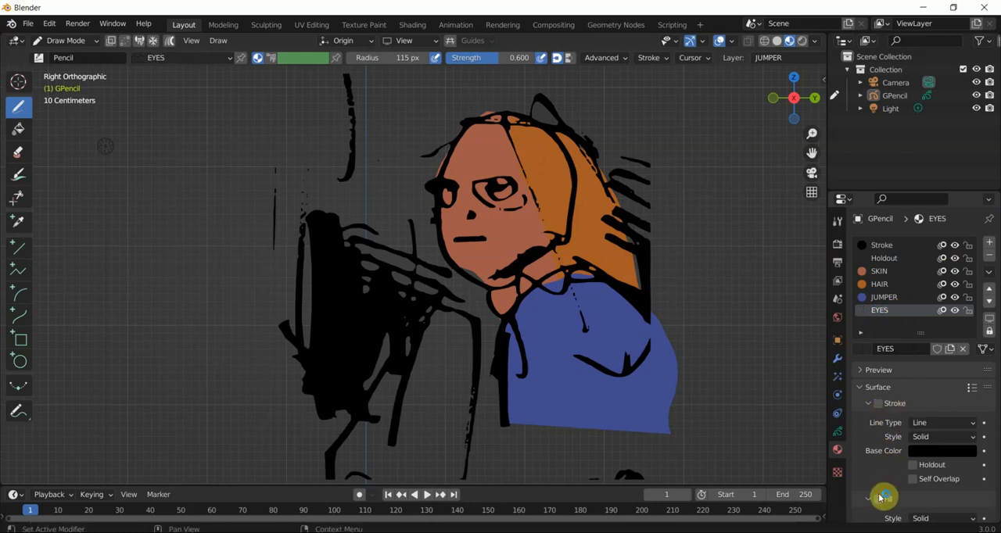
scroll(891, 437, down, 3)
click(929, 471)
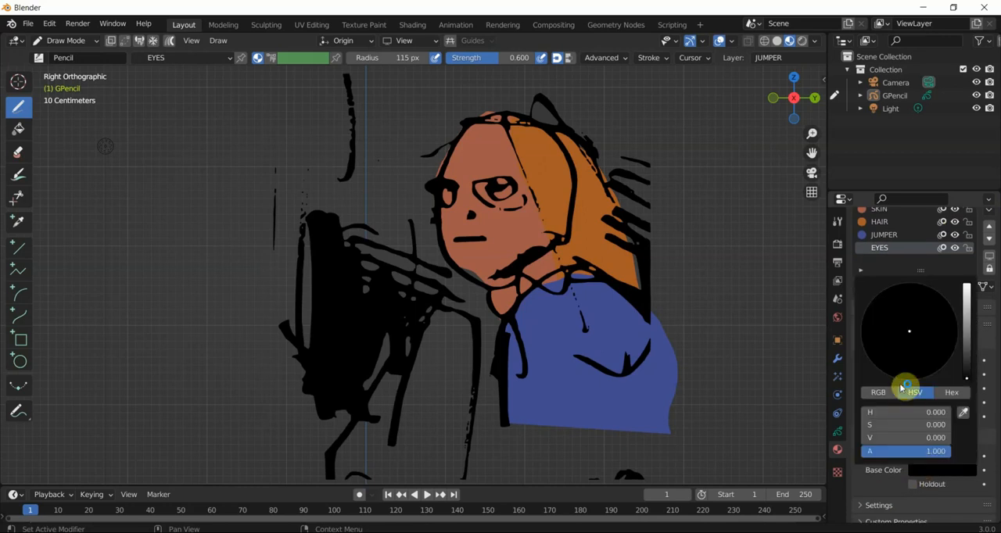
drag(957, 334, 966, 283)
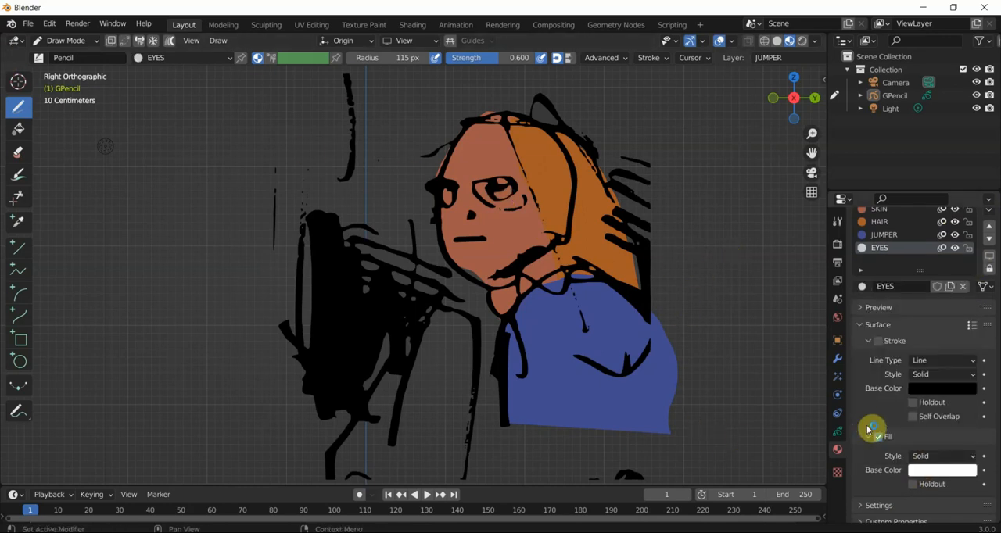
- Add a layer named EYES between LINES and JUMPER, and draw filled white shapes over both of the character's eyes
click(837, 432)
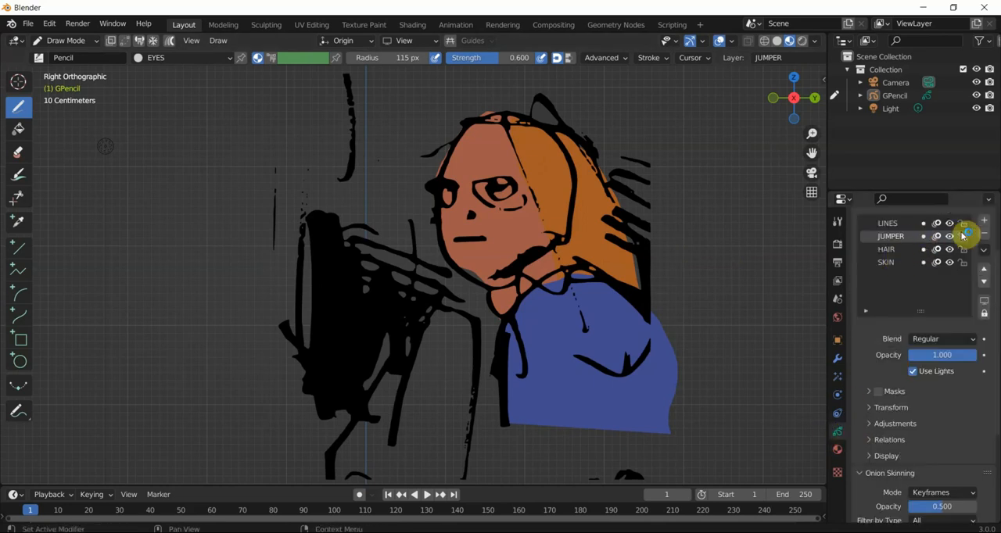
click(983, 224)
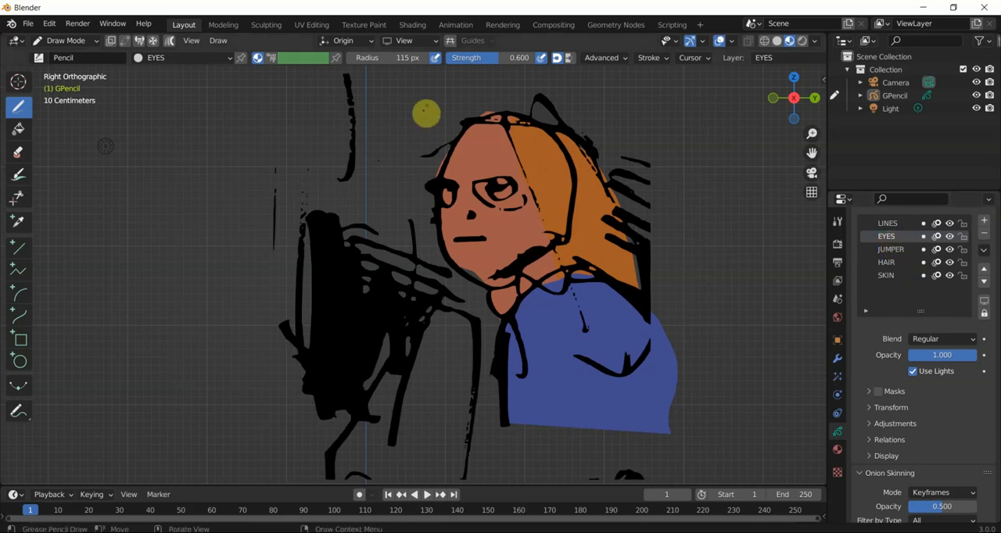
scroll(447, 172, up, 1)
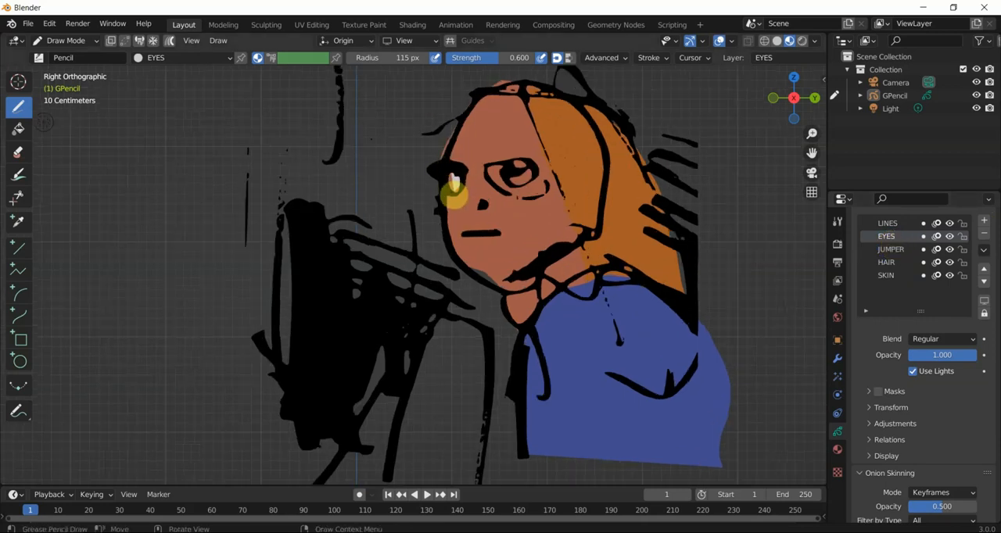
drag(493, 165, 534, 172)
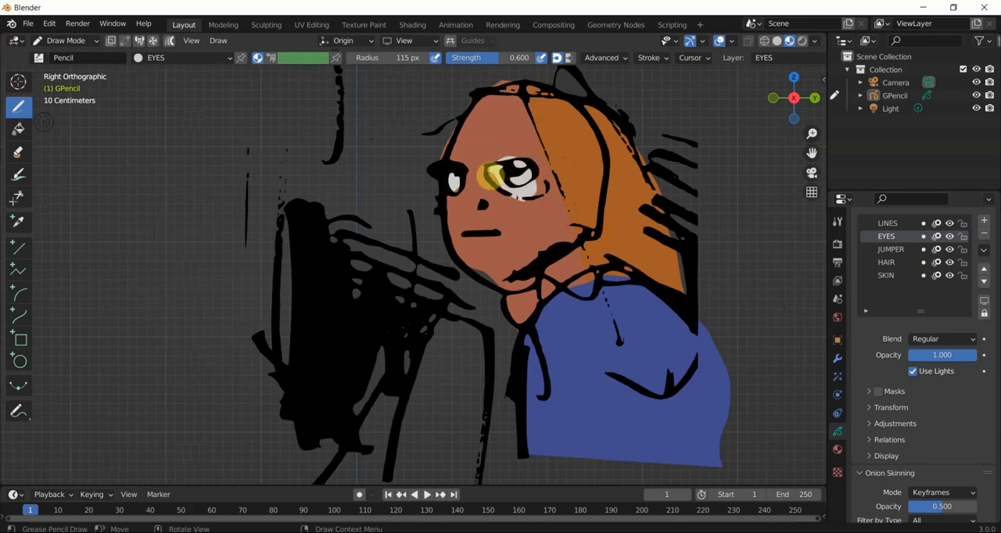
scroll(491, 176, down, 3)
scroll(478, 175, up, 2)
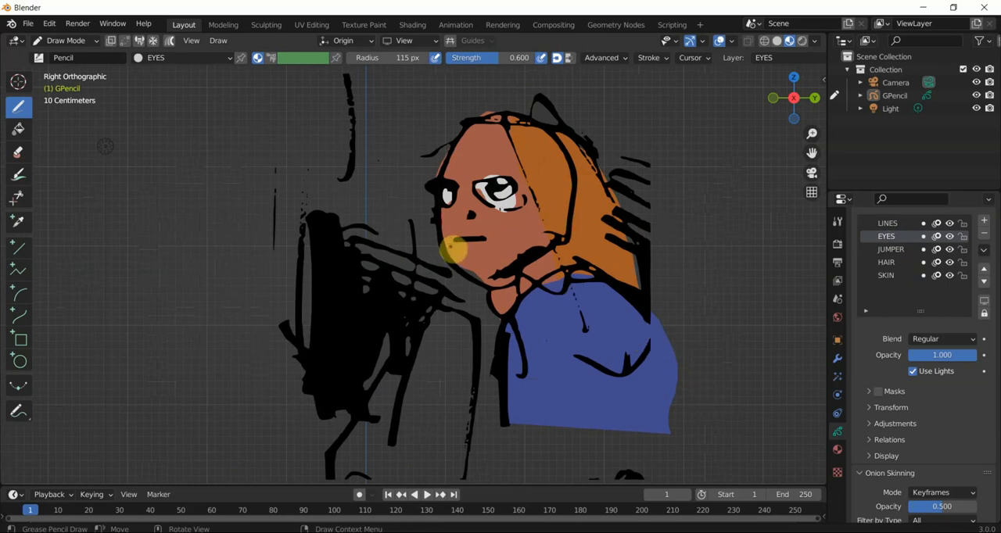
scroll(455, 253, down, 1)
scroll(455, 253, up, 1)
- Switch the drawing from Draw Mode to Object Mode and display the viewport in rendered shading
click(67, 40)
click(65, 56)
mouse_move(146, 145)
middle_down()
mouse_move(219, 163)
mouse_move(241, 183)
mouse_move(198, 175)
middle_up()
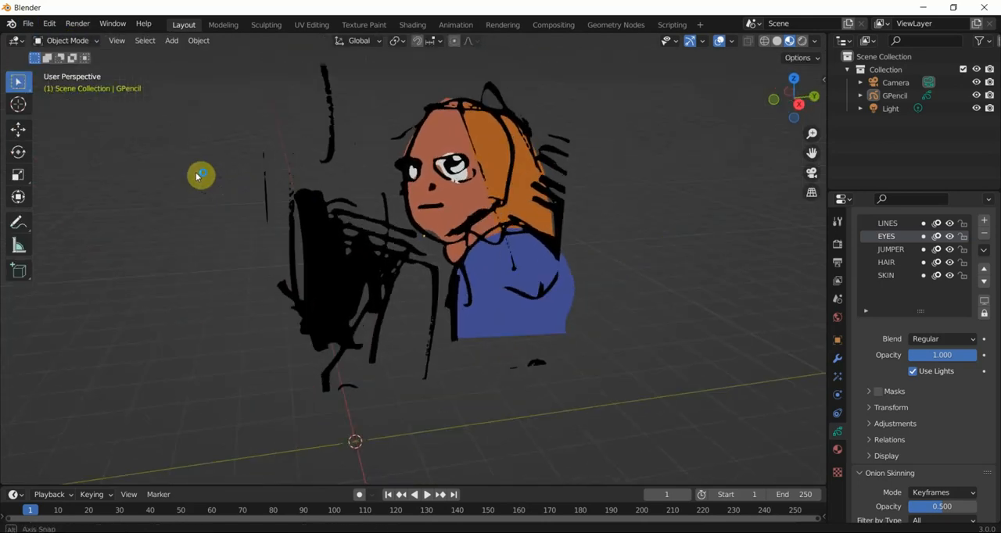
click(802, 41)
mouse_move(604, 183)
middle_down()
mouse_move(503, 230)
mouse_move(404, 200)
mouse_move(352, 199)
mouse_move(462, 206)
mouse_move(337, 259)
middle_up()
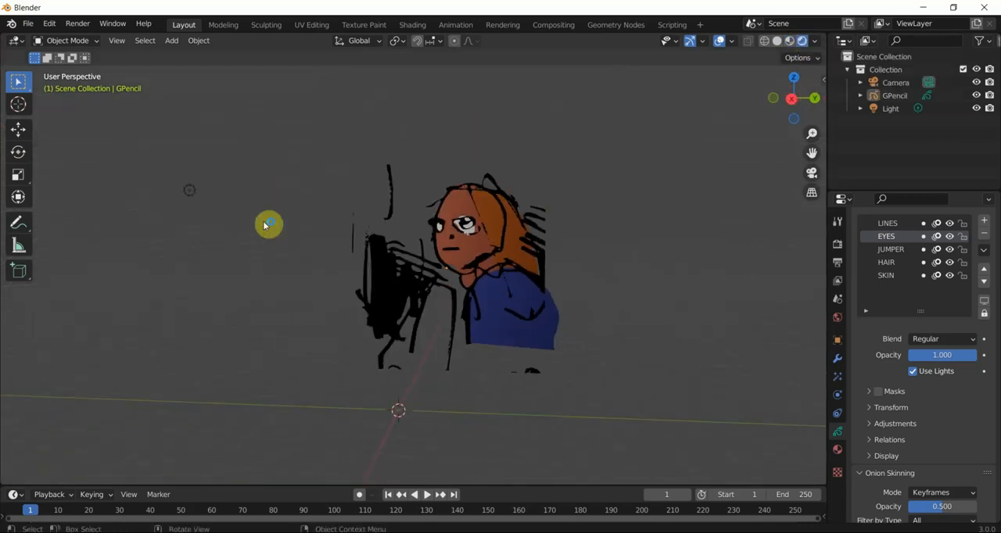
- Move the light in front of the character, set its power to 368.2 W, and return to the right side view
click(192, 194)
key(g)
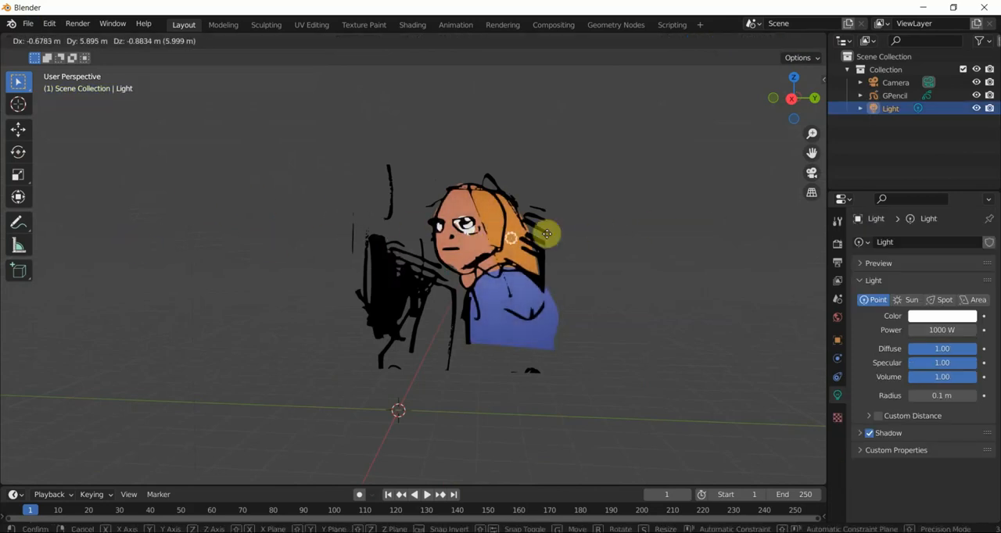
click(467, 232)
scroll(459, 223, up, 2)
middle_drag(459, 222, 415, 211)
drag(924, 330, 883, 329)
click(656, 365)
middle_drag(540, 381, 491, 384)
key(KP_3)
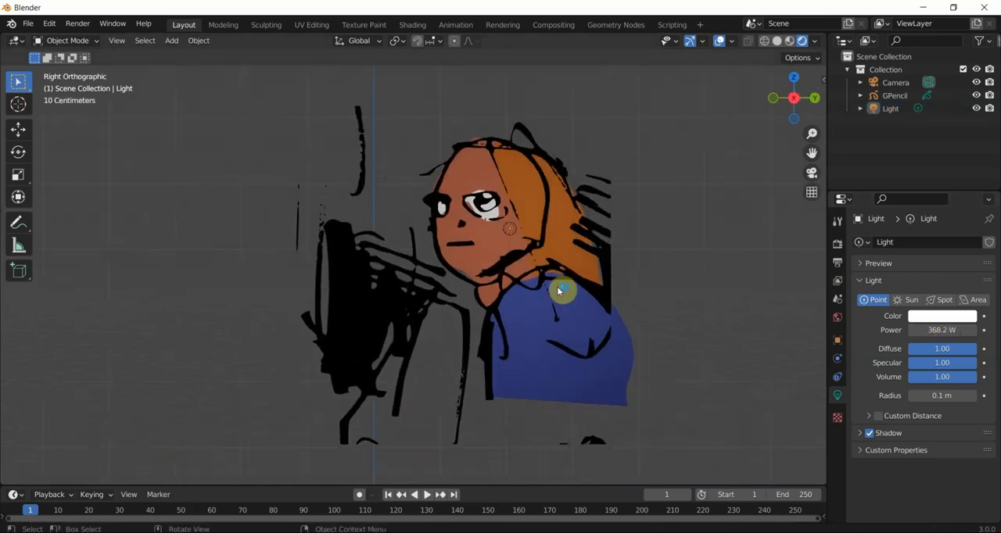
- Change the fill base color of the drawing's JUMPER material to red
click(523, 334)
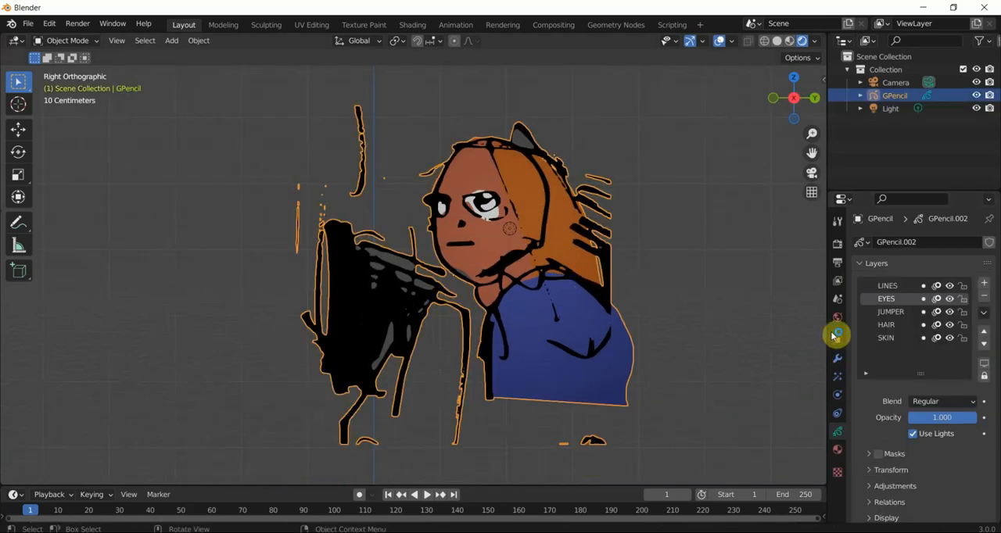
click(837, 450)
click(901, 302)
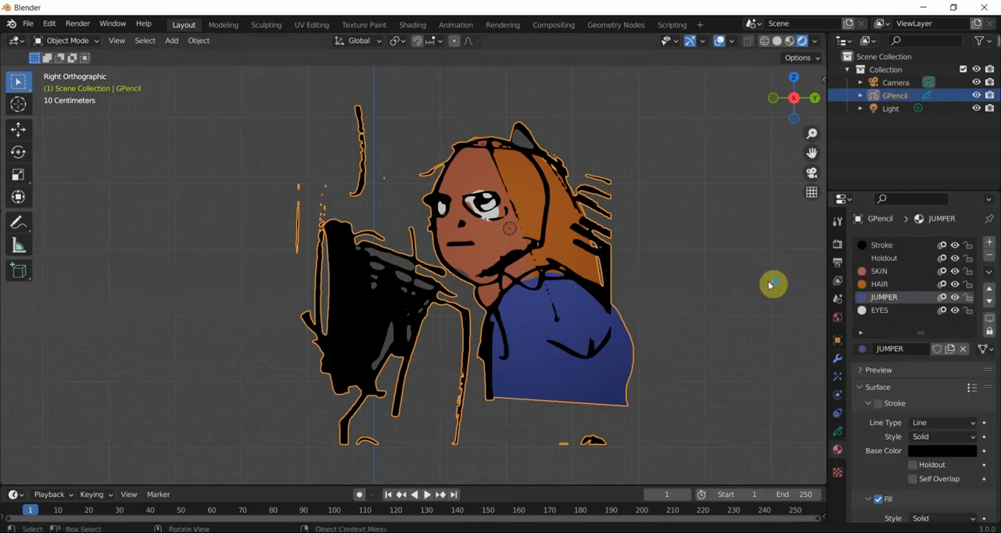
scroll(918, 450, down, 2)
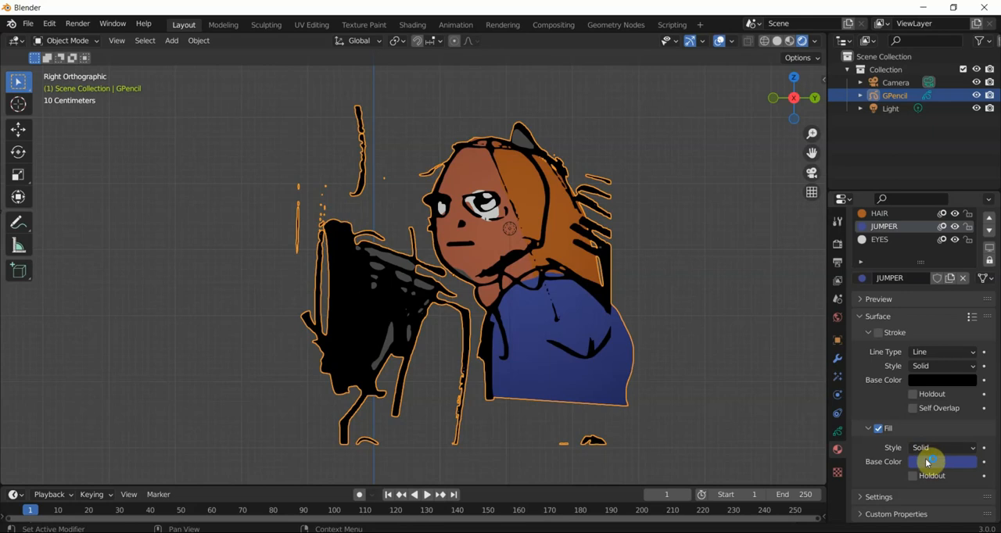
click(927, 462)
click(905, 366)
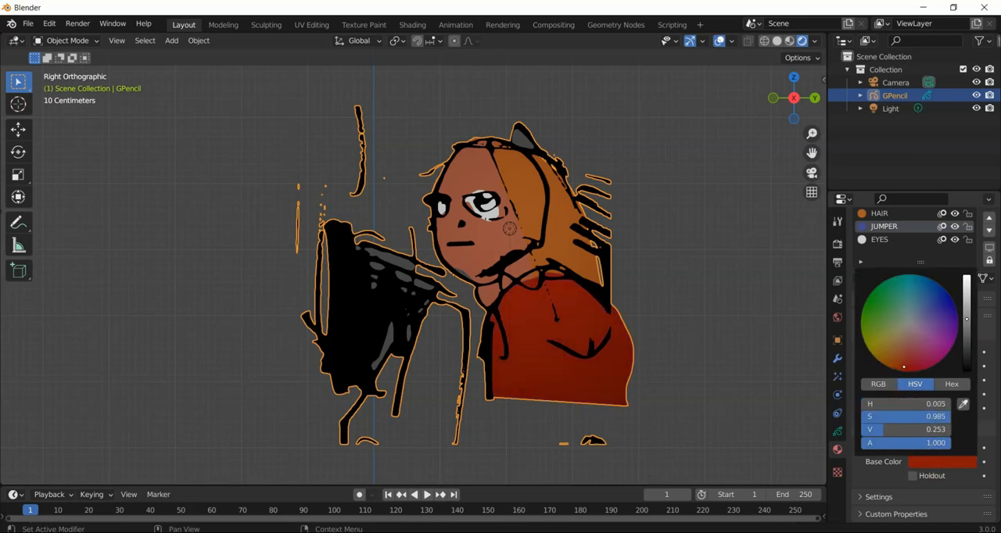
click(686, 360)
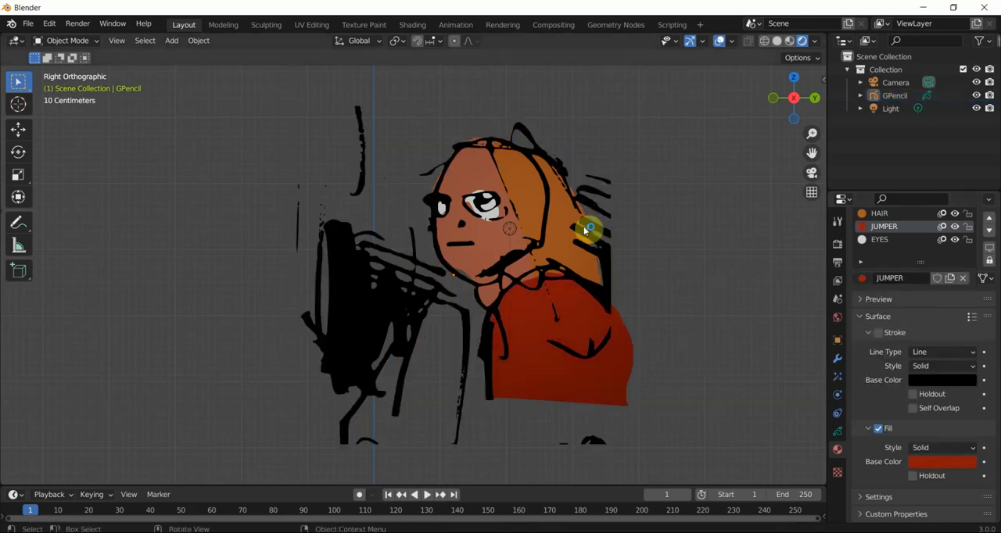
- Add a mesh plane, move it beside the drawing, and rotate it 90 degrees about the Y axis to stand upright
key(shift+a)
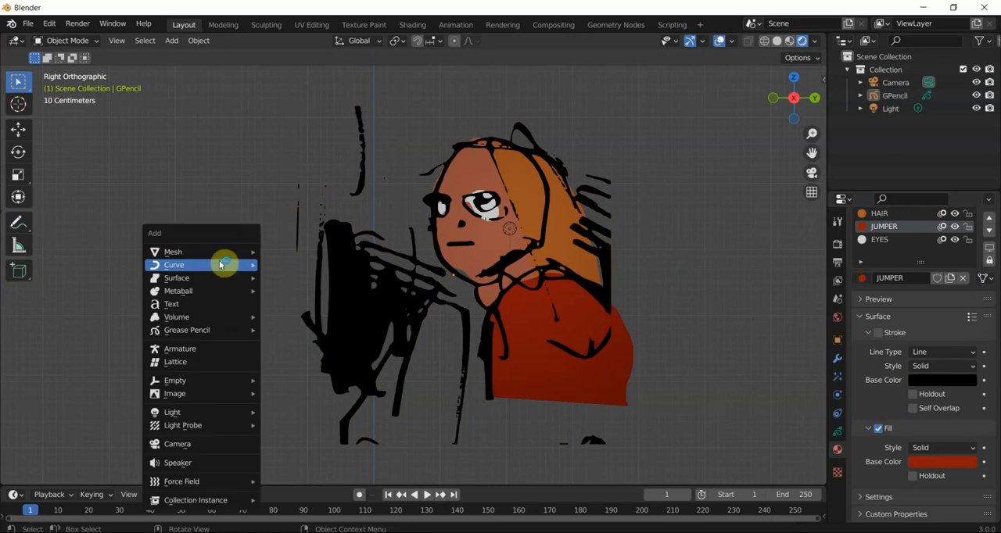
mouse_move(226, 250)
click(285, 260)
scroll(287, 261, down, 2)
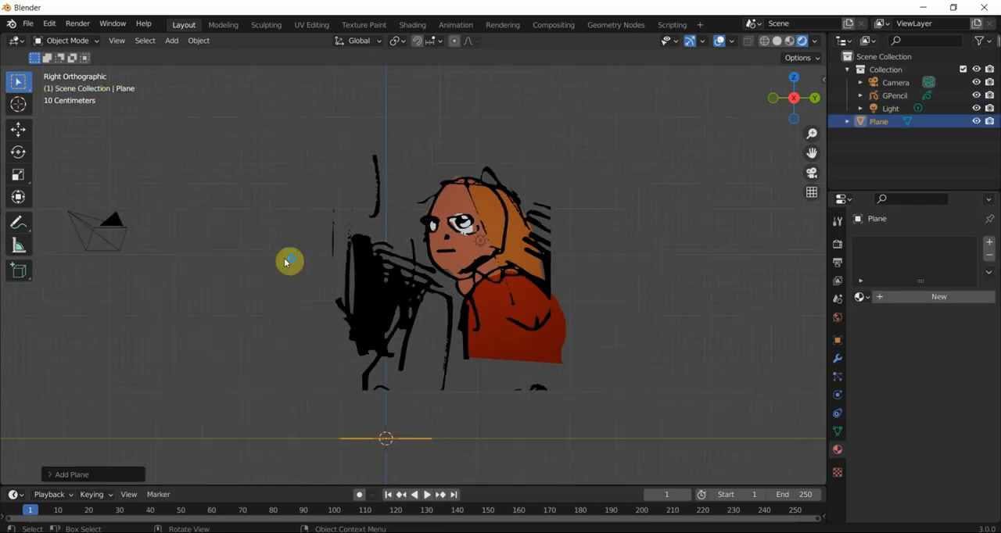
key(g)
click(179, 224)
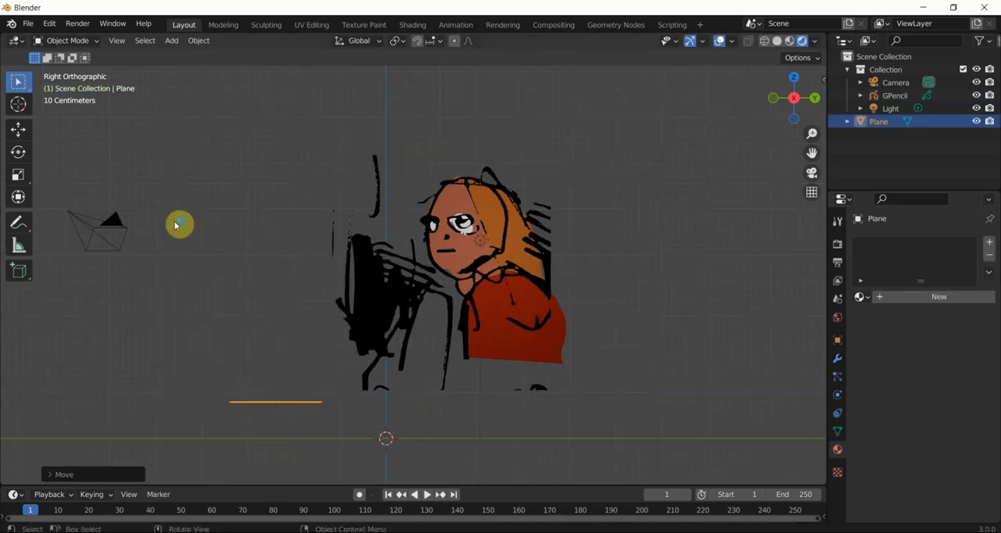
text(ry90)
click(179, 223)
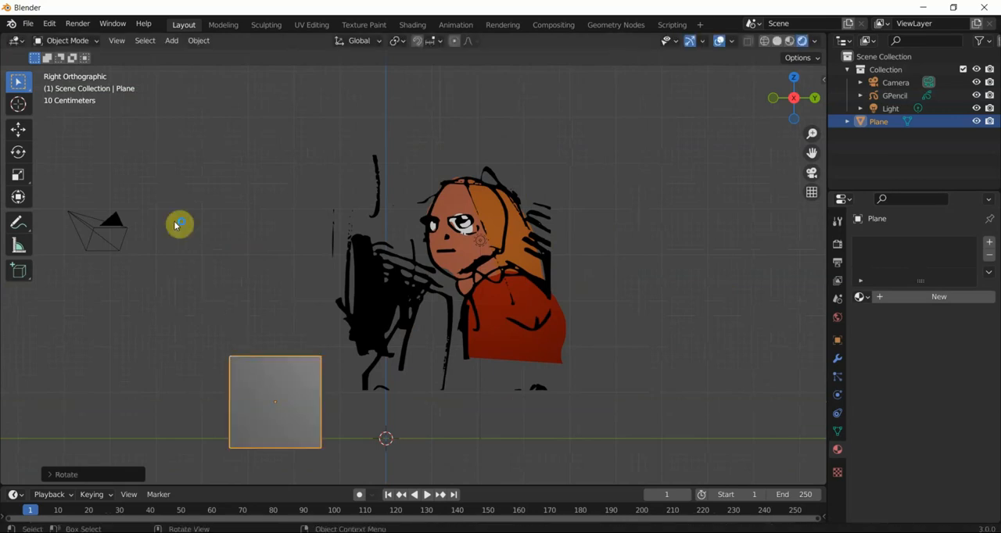
- Scale the plane up and position it so that it spans the whole drawing
key(g)
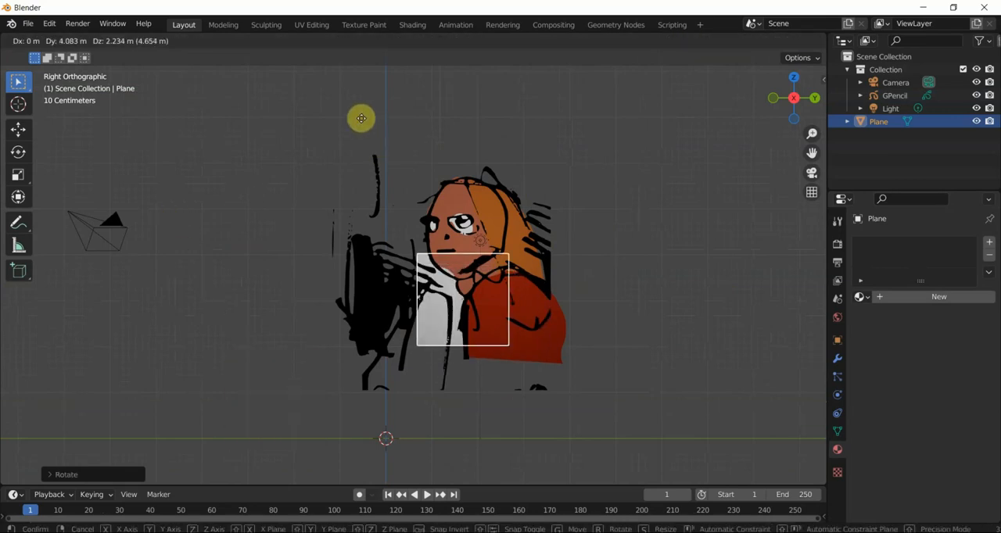
key(s)
click(406, 122)
key(g)
click(411, 101)
- Move the plane along the X axis so it sits behind the drawing as a backdrop
middle_drag(401, 220, 496, 248)
scroll(351, 252, up, 1)
middle_drag(351, 252, 395, 216)
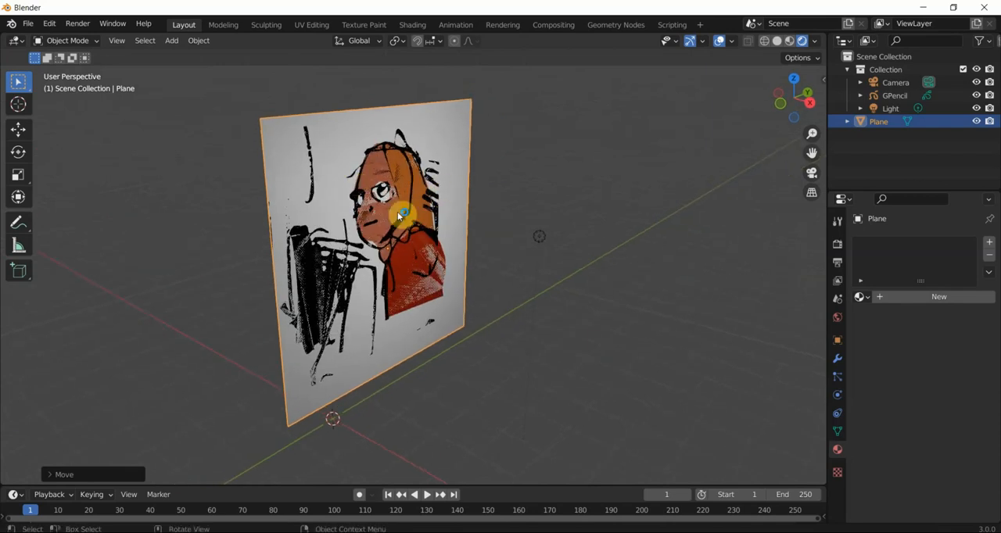
key(g)
key(x)
click(386, 206)
middle_drag(408, 209, 355, 205)
scroll(355, 205, up, 3)
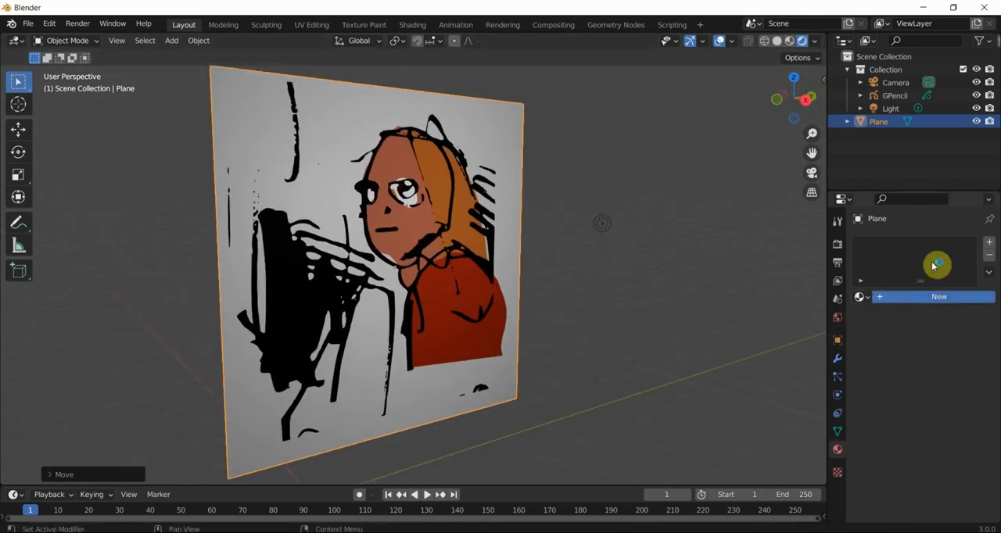
- Give the plane a new material named SKY with a light blue base color (H 0.647, S 0.724, V 0.800)
click(903, 296)
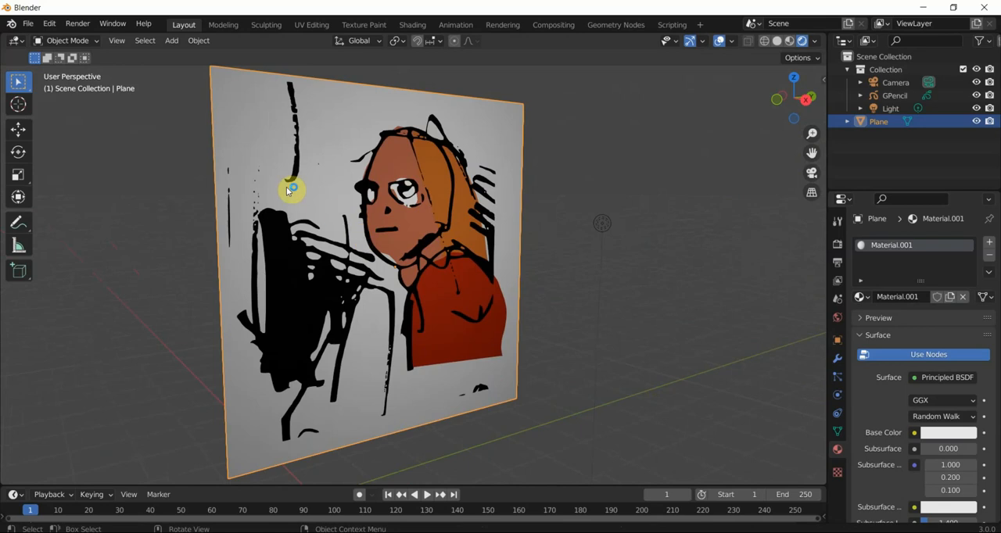
middle_drag(289, 190, 311, 226)
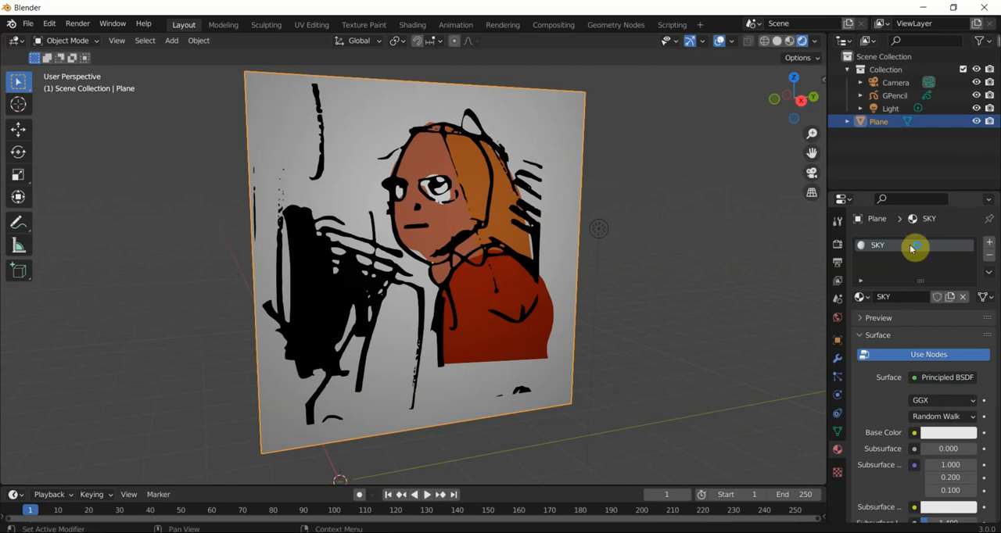
click(948, 432)
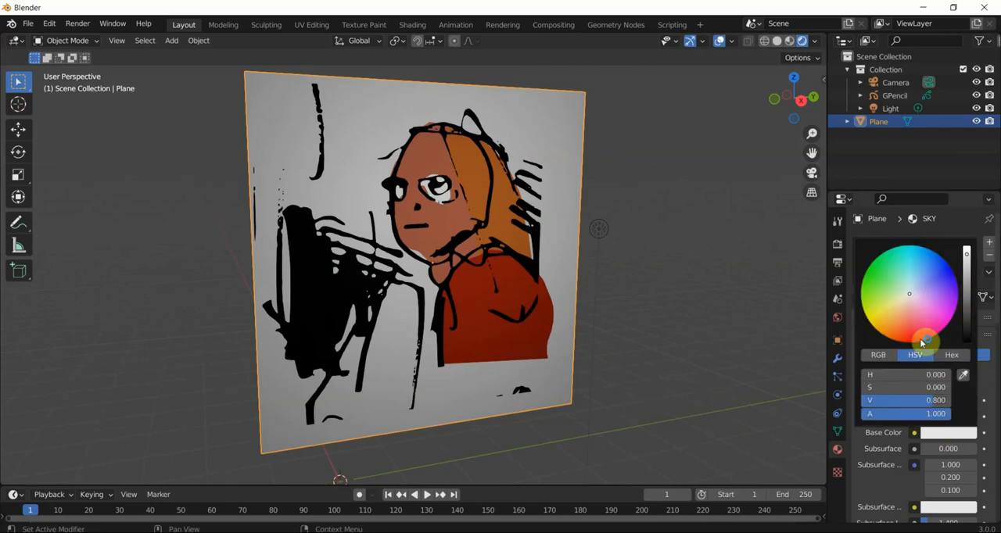
click(923, 279)
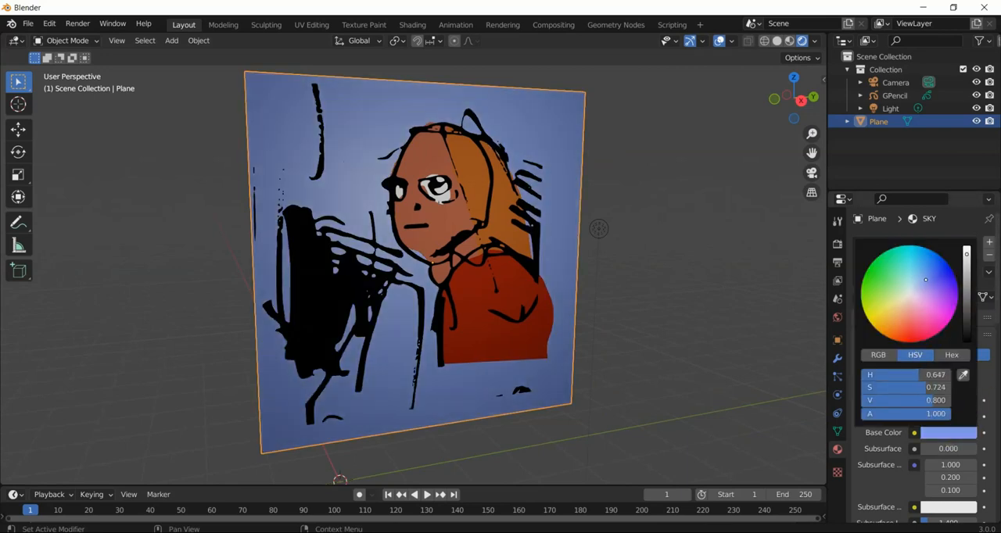
scroll(899, 481, down, 2)
scroll(904, 466, down, 11)
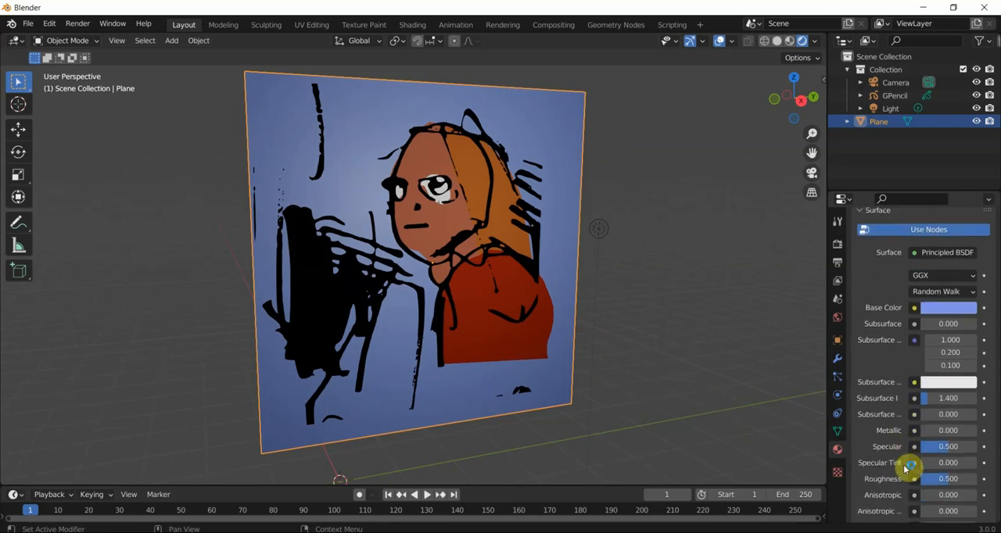
scroll(949, 493, up, 4)
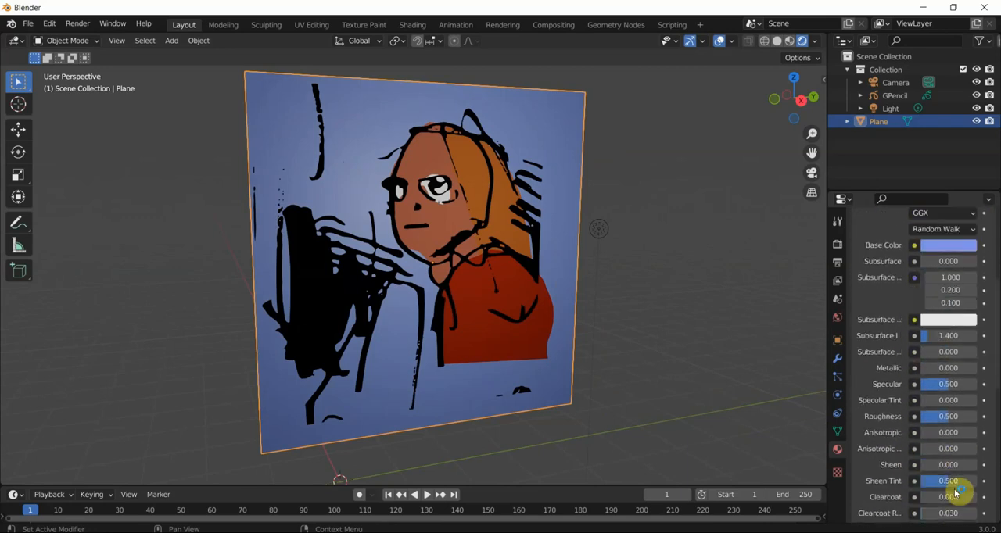
- Set the roughness of the backdrop plane's SKY material to 1.000
scroll(955, 493, up, 6)
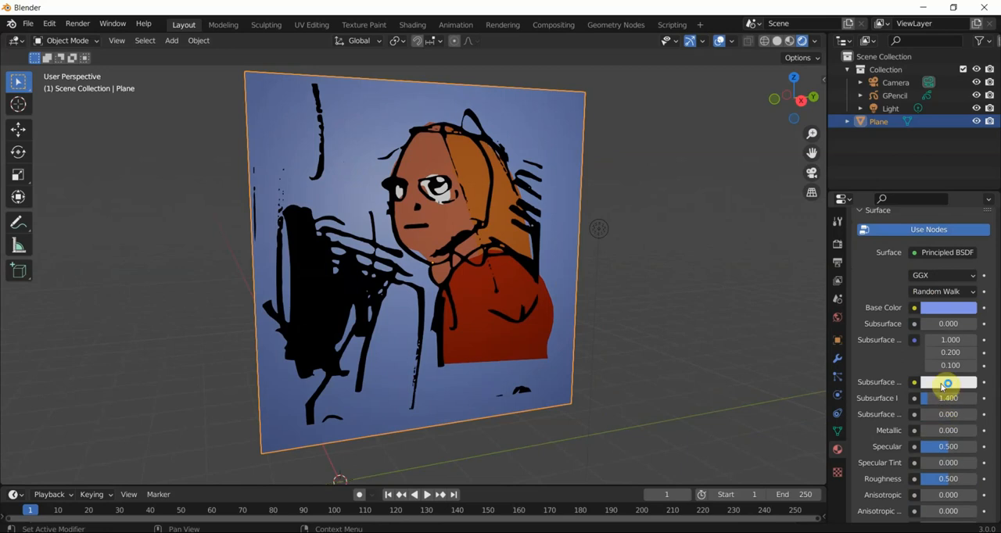
scroll(930, 414, down, 6)
drag(940, 421, 974, 416)
mouse_move(407, 319)
middle_down()
mouse_move(361, 305)
mouse_move(351, 315)
mouse_move(390, 311)
middle_up()
key(KP_3)
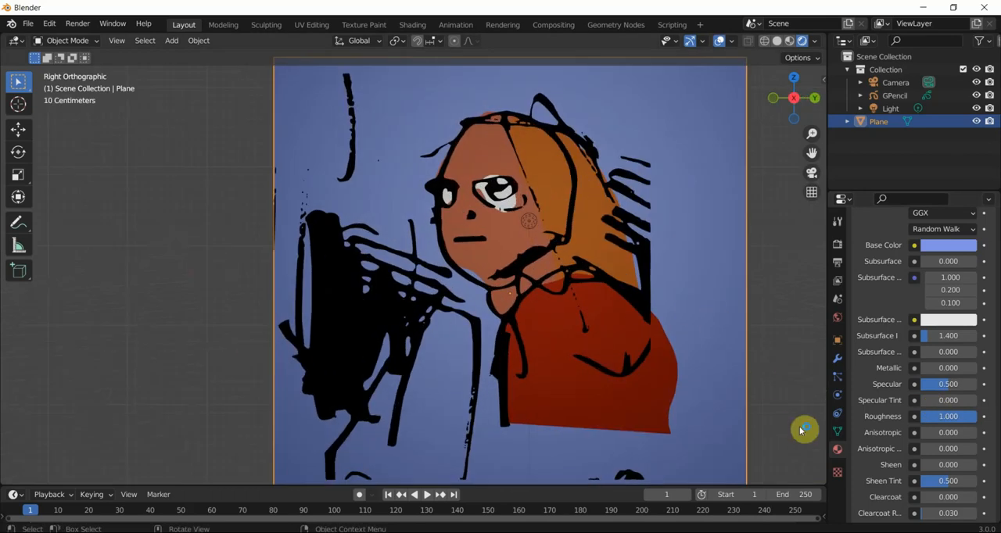
- Change the SKY material's base color to a deep saturated blue (H 0.613, S 1.000, V 0.537)
scroll(916, 287, up, 2)
click(948, 288)
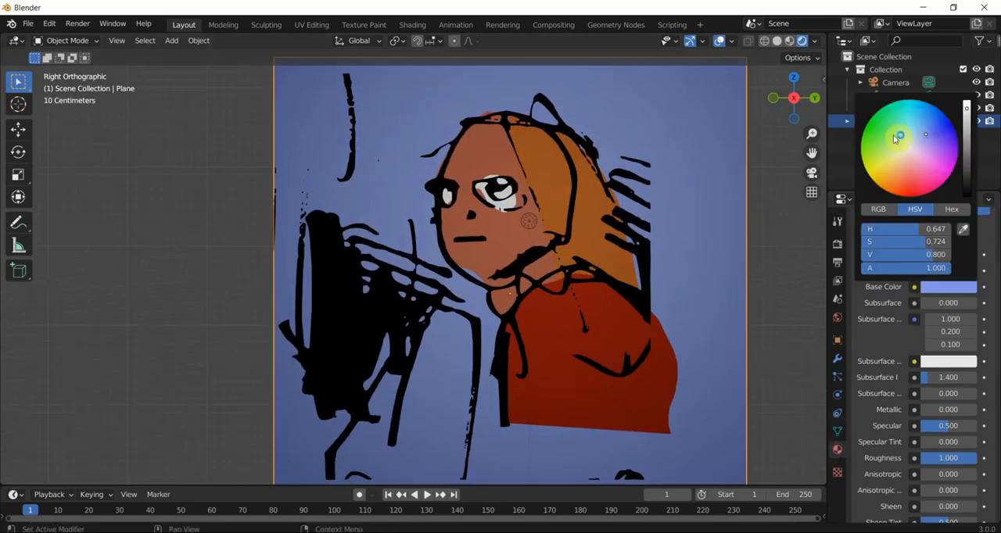
drag(926, 134, 966, 118)
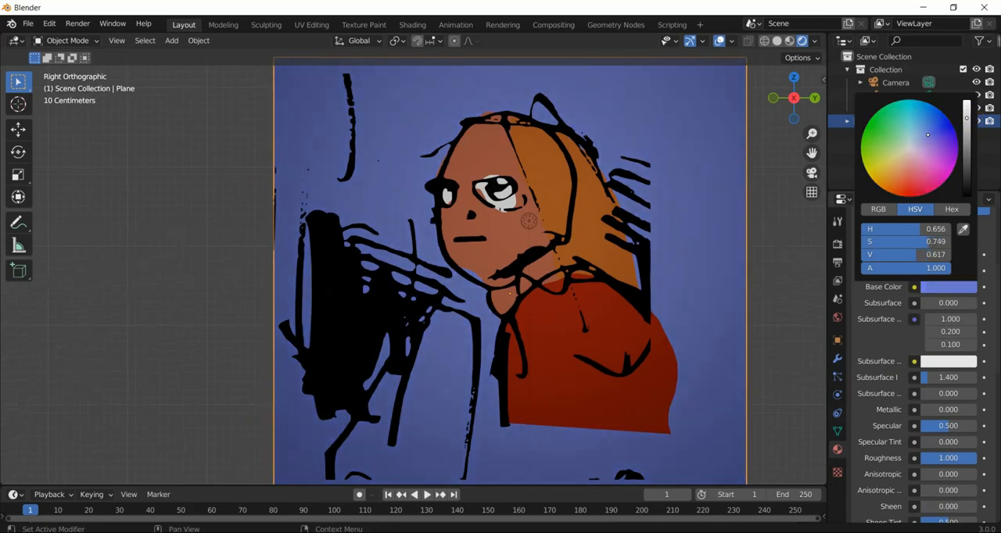
drag(927, 153, 925, 103)
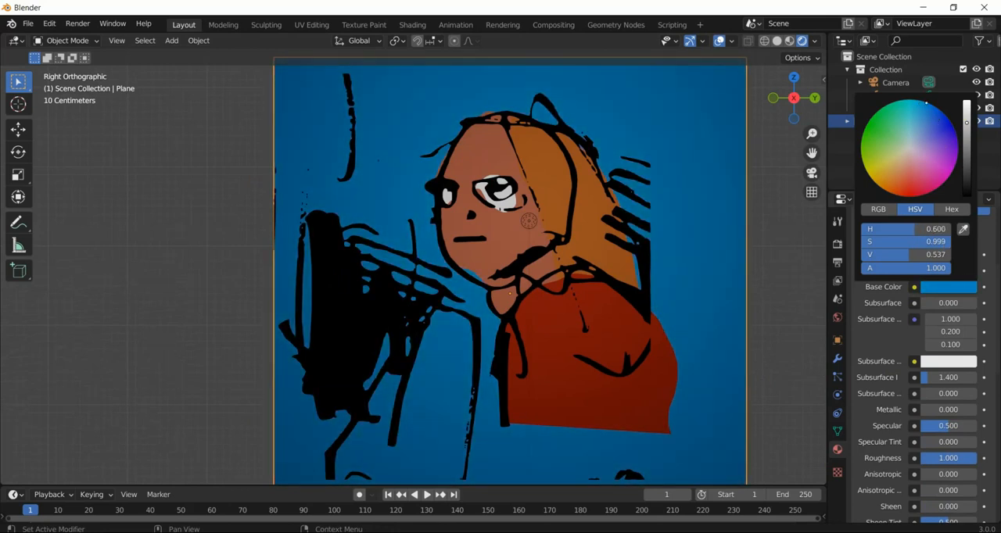
scroll(364, 317, down, 1)
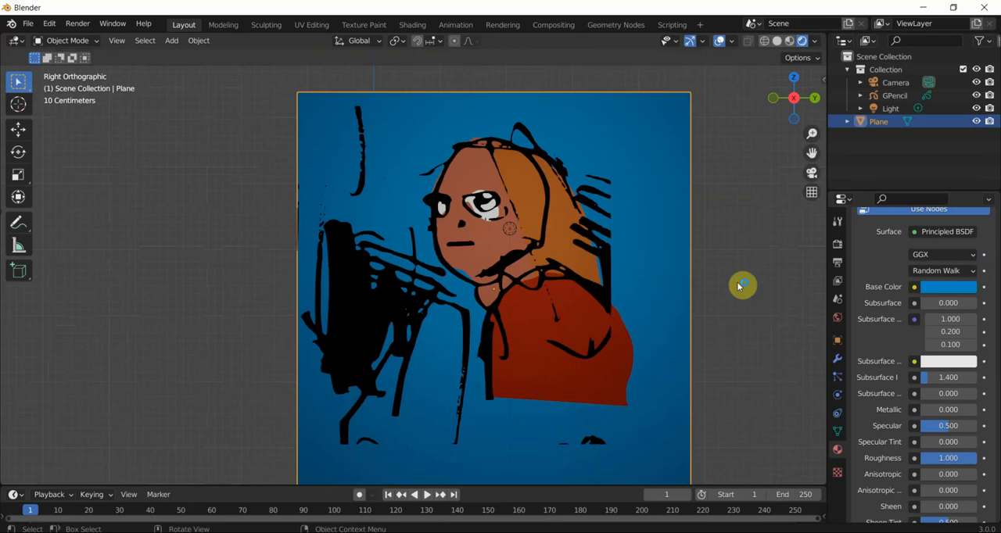
click(922, 288)
click(929, 104)
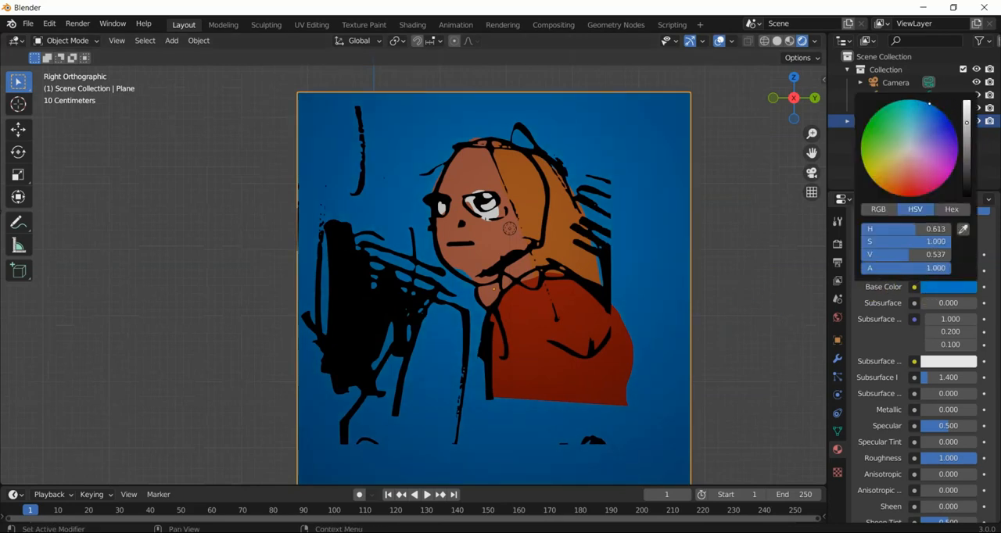
mouse_move(487, 330)
middle_down()
mouse_move(488, 309)
mouse_move(470, 333)
mouse_move(608, 395)
mouse_move(599, 365)
mouse_move(500, 344)
middle_up()
key(KP_3)
click(27, 24)
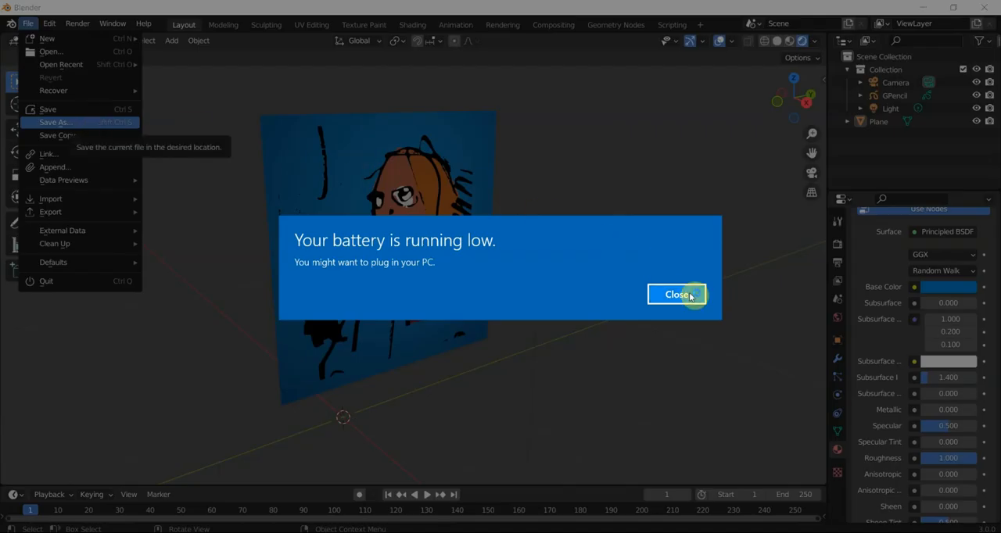
click(676, 294)
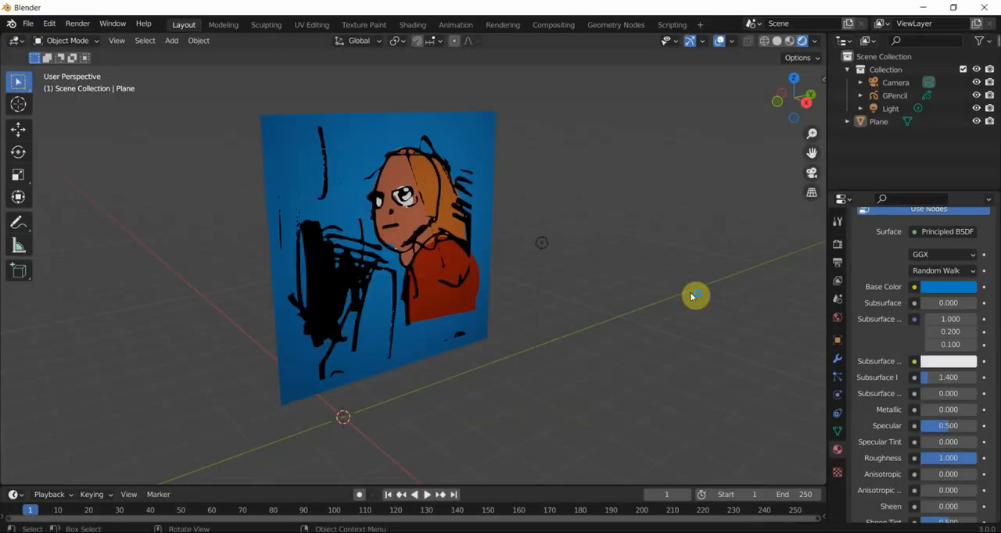
drag(370, 505, 426, 365)
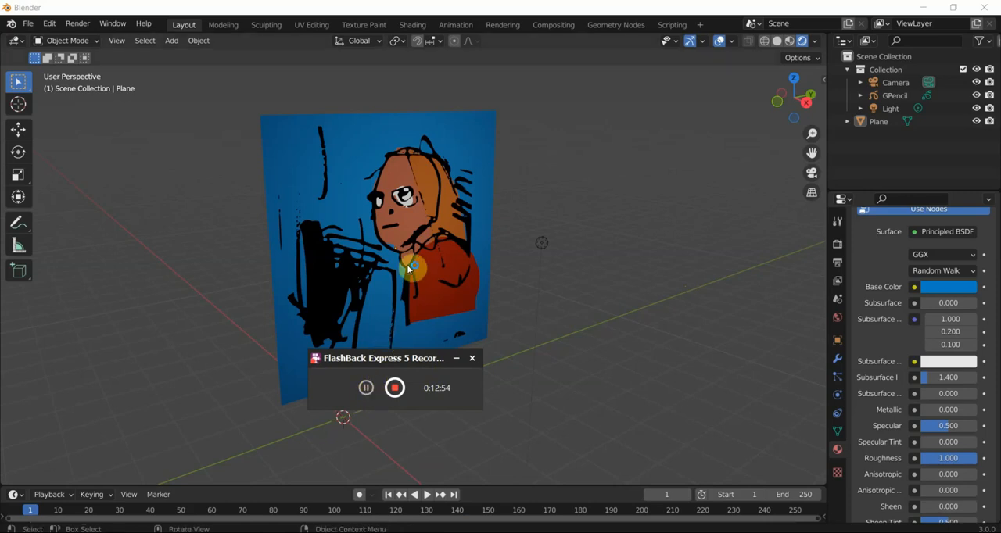
middle_drag(410, 264, 386, 281)
- Enlarge the timeline area below the viewport and turn it into a Dope Sheet, with the drawing in right view
drag(339, 484, 352, 406)
middle_drag(426, 359, 459, 337)
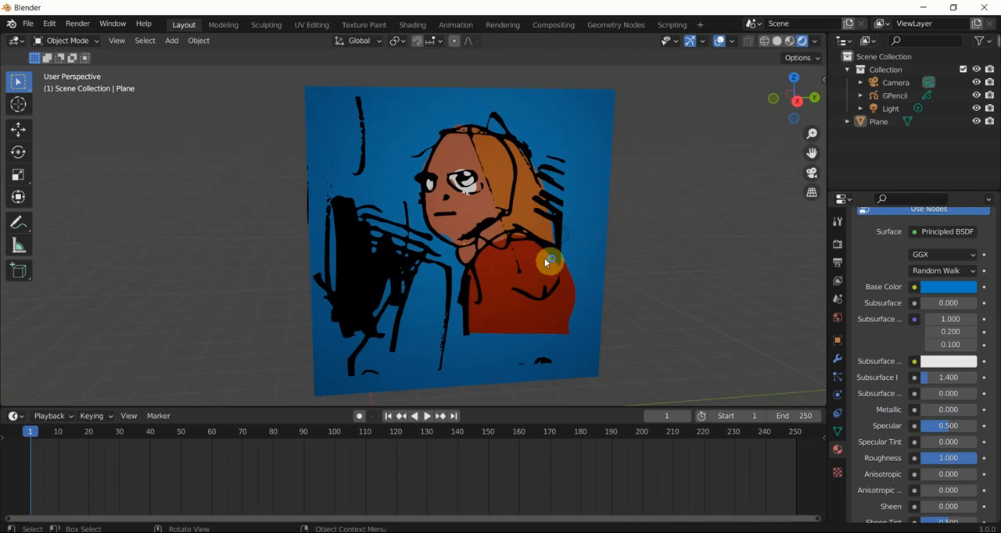
key(KP_3)
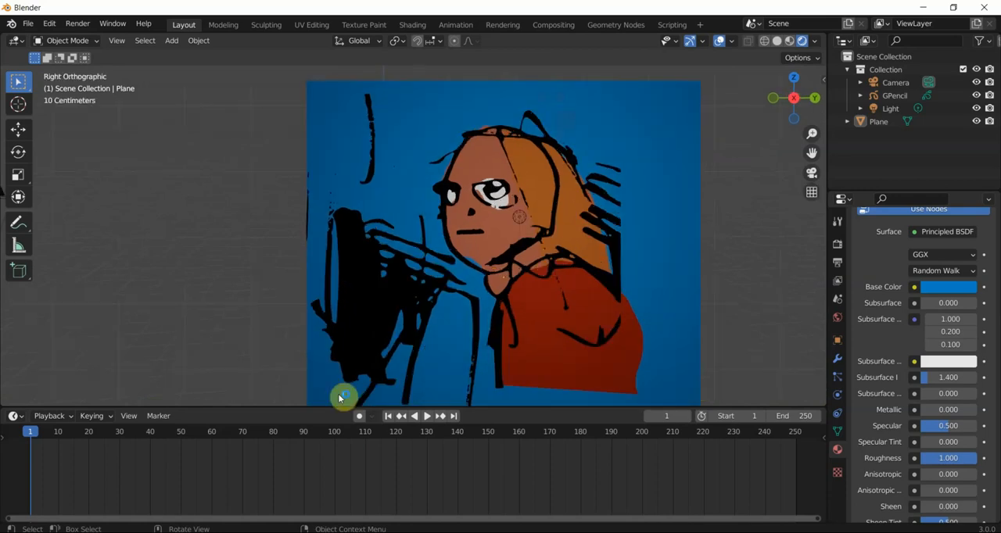
click(17, 416)
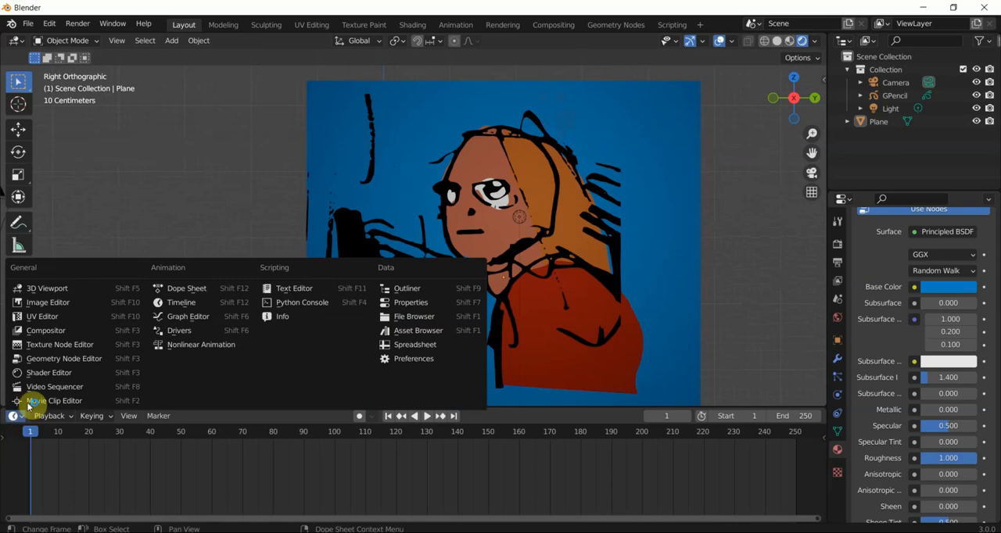
click(186, 289)
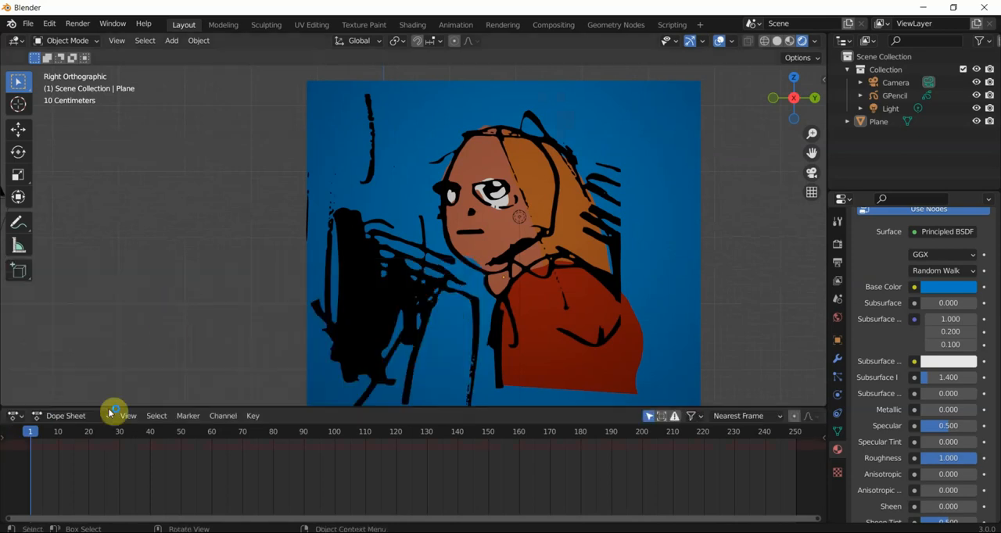
- Set the Dope Sheet's mode to Grease Pencil and move the current frame to 33
click(15, 418)
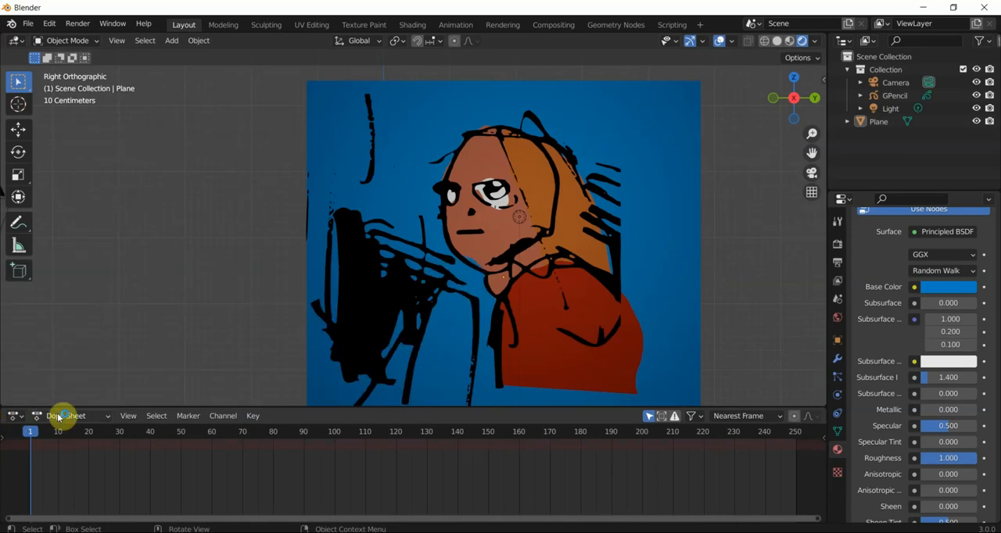
click(56, 417)
click(56, 419)
click(56, 418)
click(59, 420)
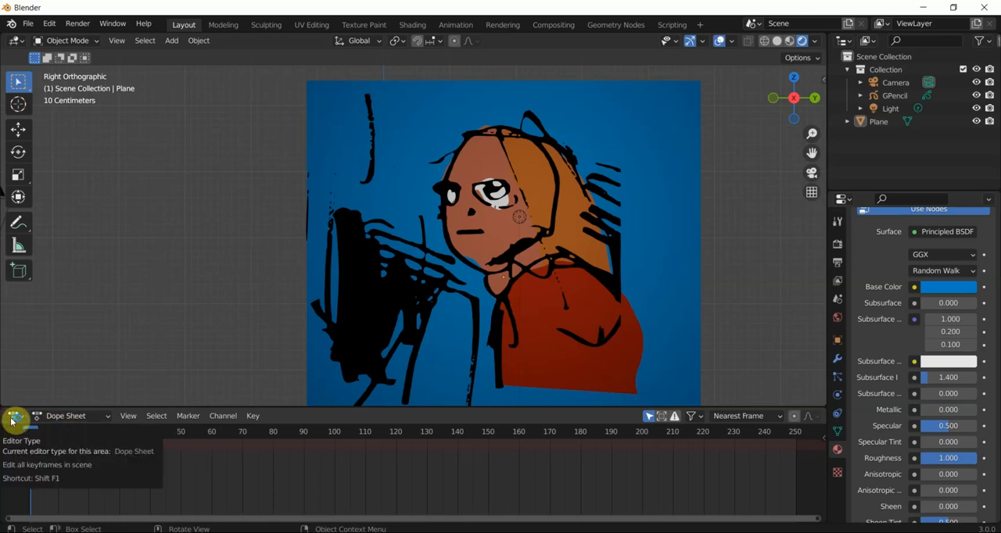
click(56, 420)
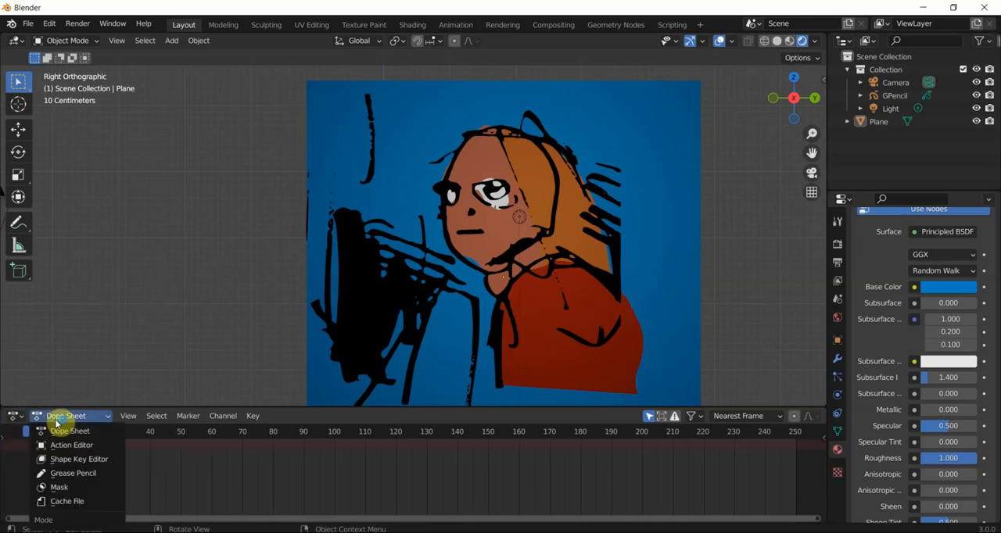
click(73, 473)
drag(164, 432, 239, 437)
- Select the Grease Pencil drawing and put it into Sculpt Mode
click(576, 155)
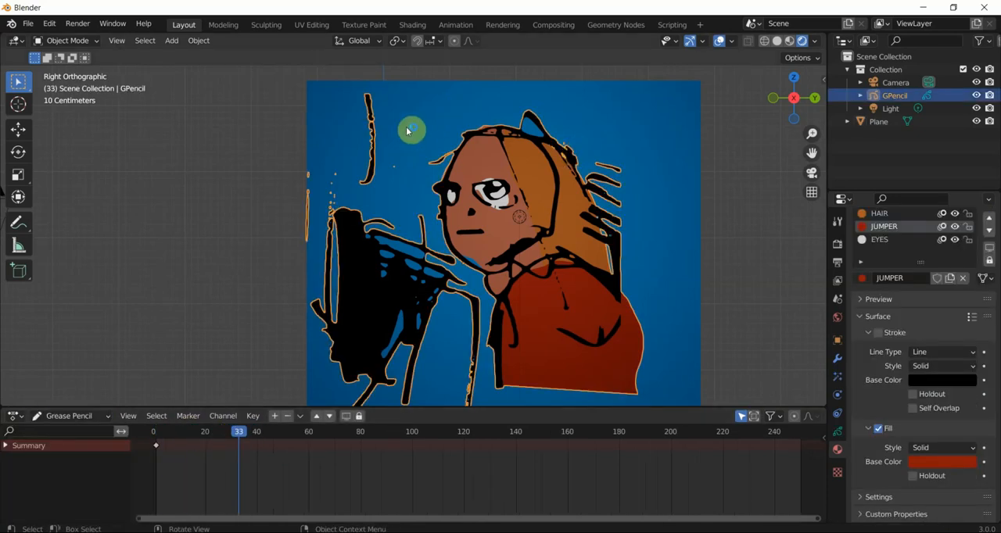
click(68, 41)
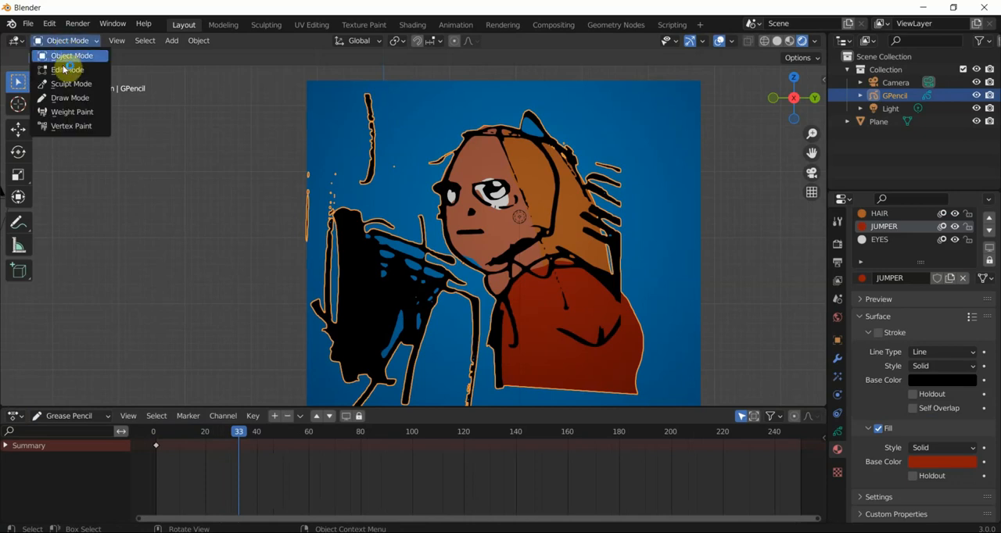
click(66, 85)
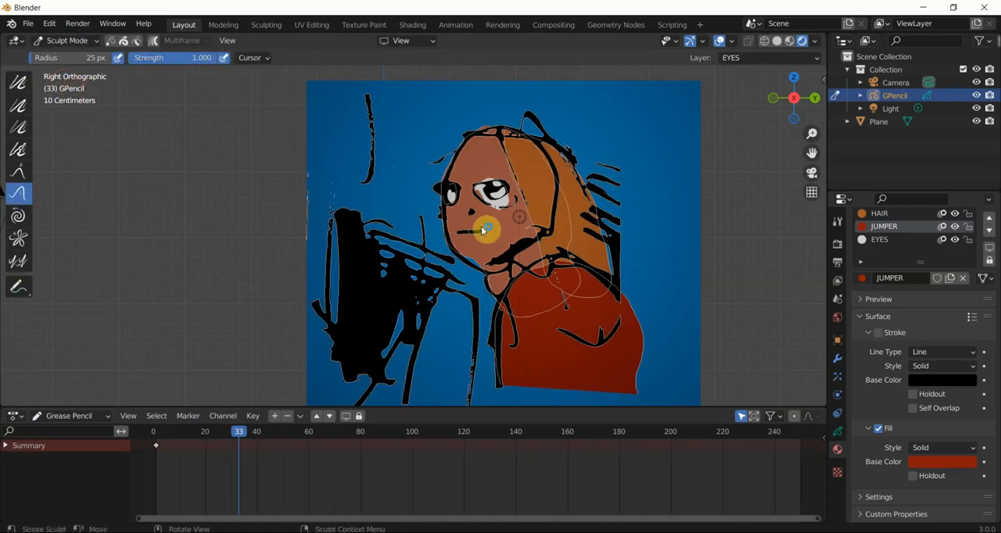
scroll(483, 230, up, 2)
scroll(483, 229, down, 1)
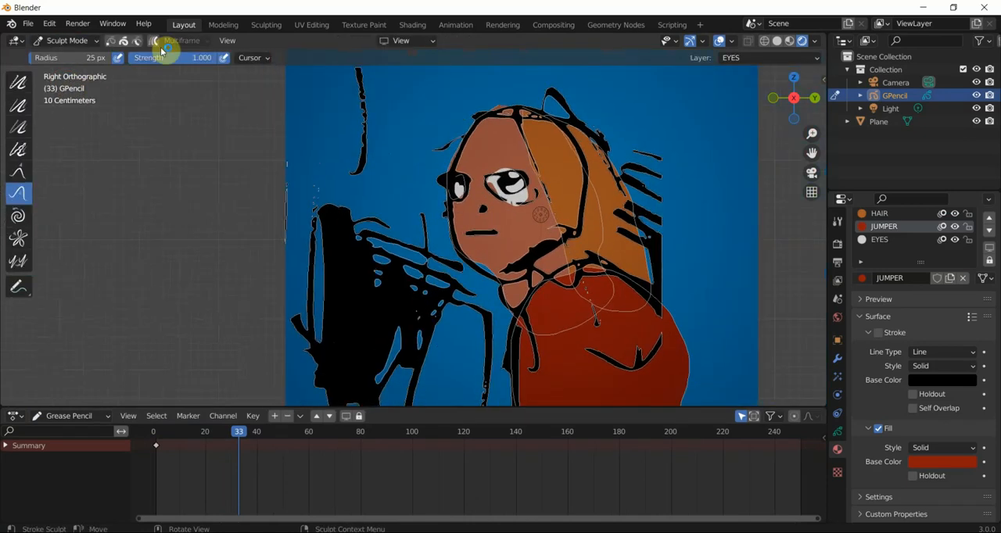
- Brush over the strokes around the character's eyes with the Smooth sculpt brush
click(18, 85)
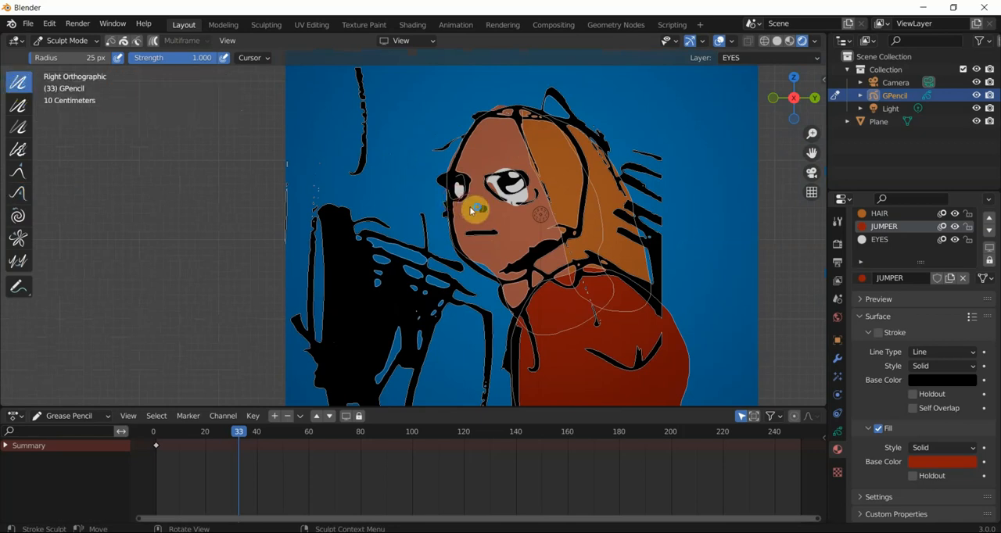
scroll(469, 212, up, 3)
mouse_move(511, 143)
mouse_down()
mouse_move(508, 175)
mouse_move(566, 139)
mouse_up()
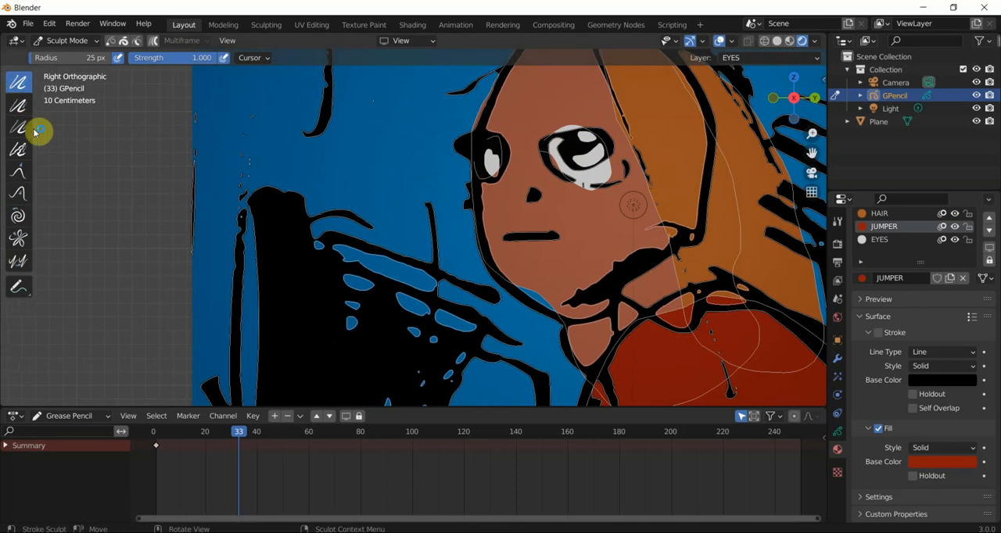
- Go to frame 17 and brush the face outline with the Thickness sculpt brush at a 37 px radius
drag(213, 438, 153, 436)
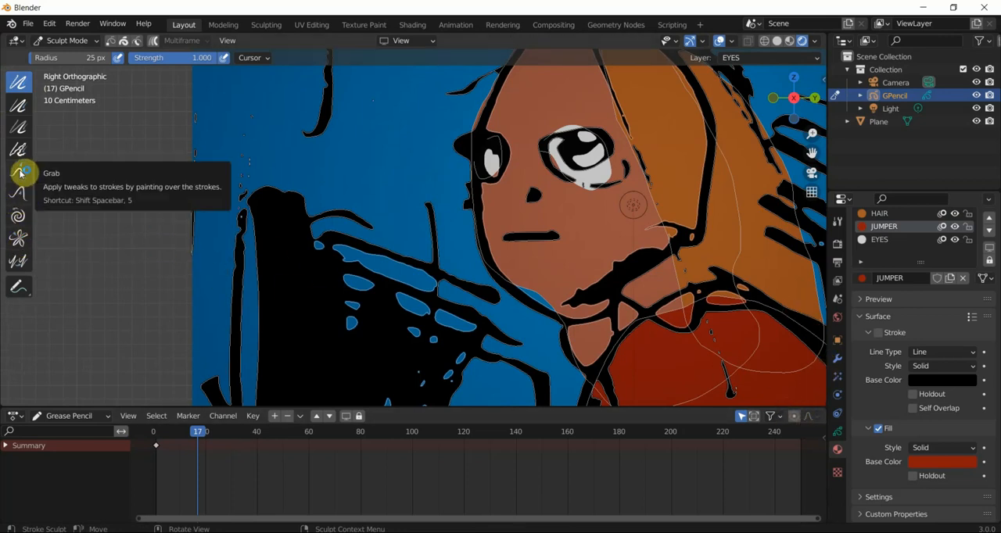
click(21, 106)
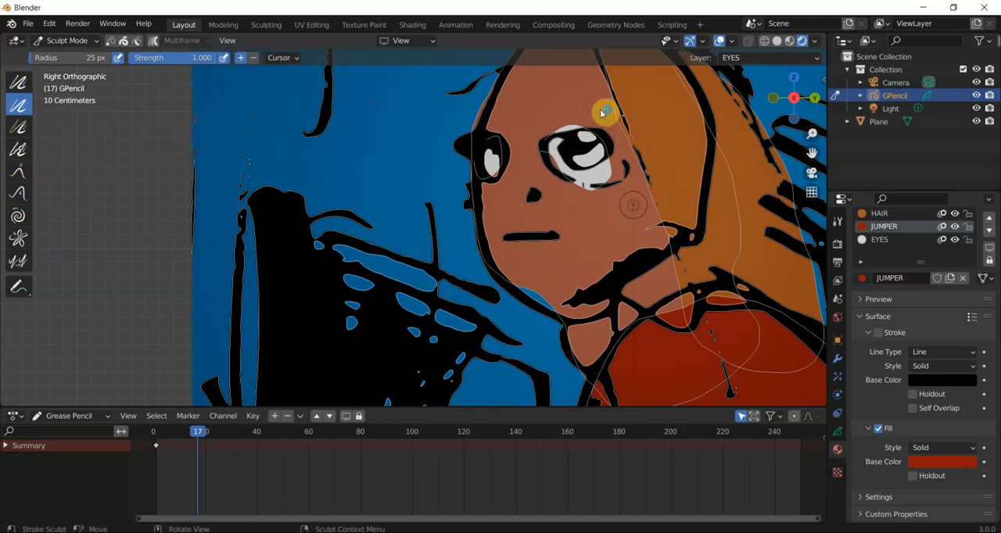
mouse_move(494, 115)
mouse_down()
mouse_move(495, 104)
mouse_move(473, 107)
mouse_up()
right_click(492, 107)
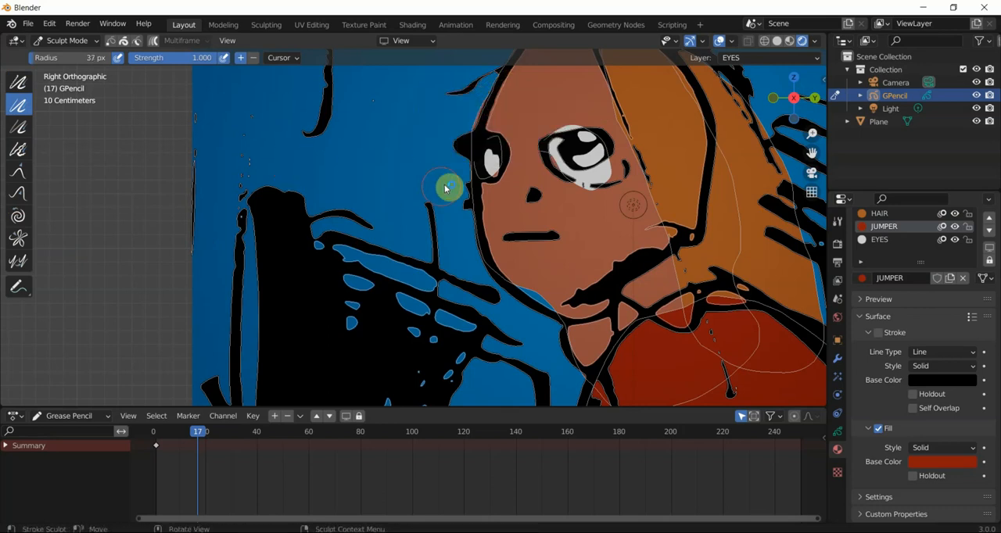
drag(478, 216, 478, 226)
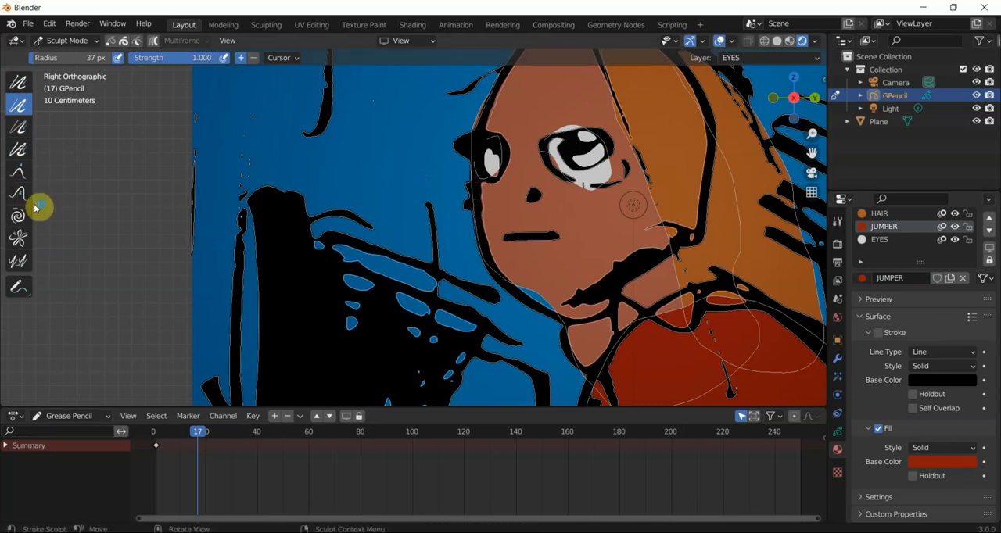
- Choose the Grab sculpt brush, enlarge its radius to 92 px, and move the current frame to 32
click(20, 171)
mouse_move(477, 211)
mouse_down()
mouse_move(428, 219)
mouse_move(514, 230)
mouse_move(435, 223)
mouse_move(364, 237)
mouse_up()
right_click(459, 220)
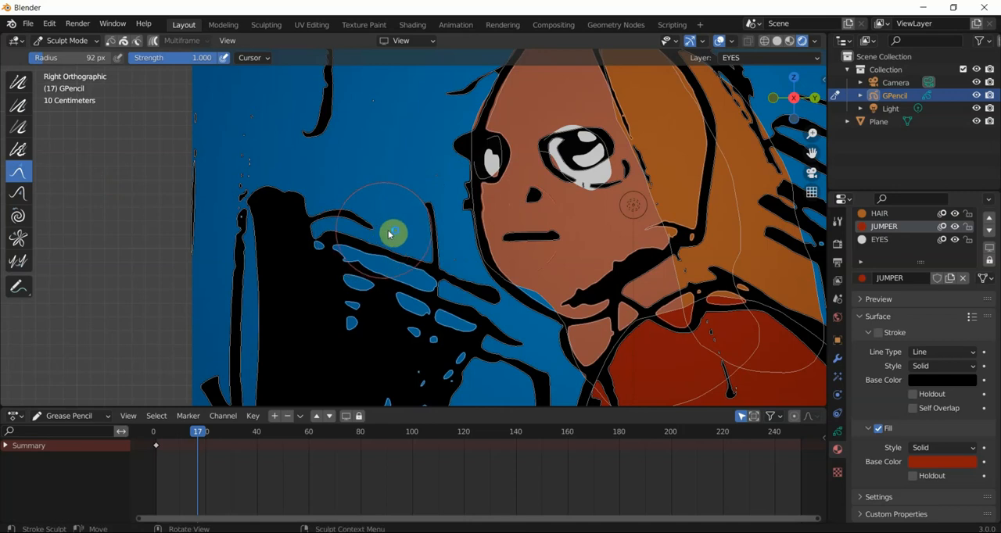
mouse_move(199, 431)
mouse_down()
mouse_move(165, 448)
mouse_move(233, 432)
mouse_up()
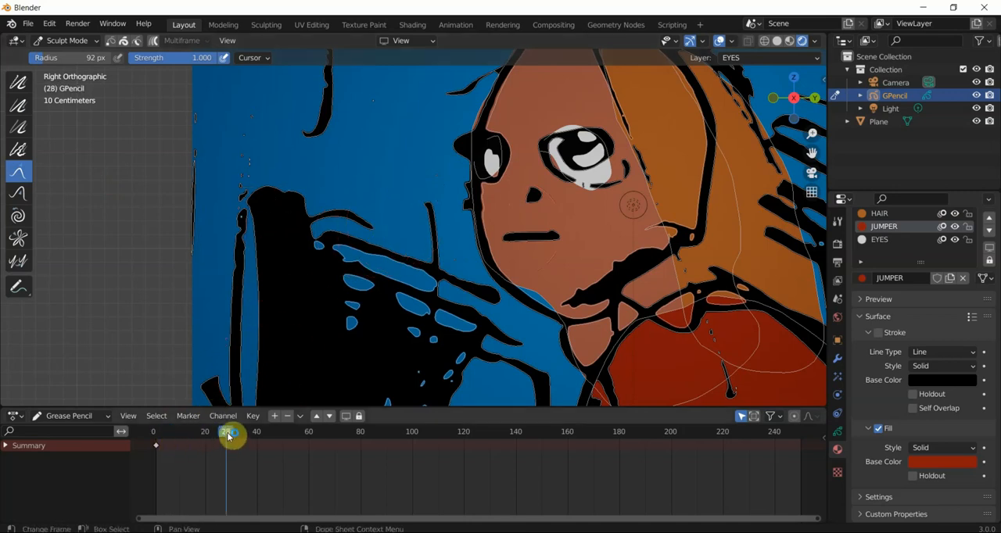
- Try to reshape the character's far eye with the Grab brush at frame 32
drag(503, 139, 483, 160)
mouse_move(185, 437)
mouse_down()
mouse_move(221, 438)
mouse_move(196, 438)
mouse_up()
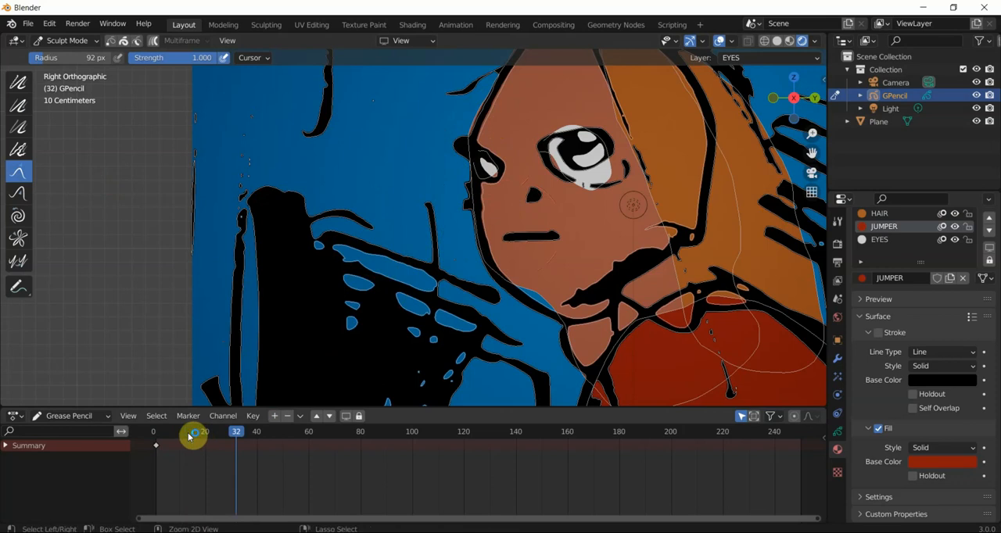
- Turn on auto keying in the Timeline and return the area to the Grease Pencil Dope Sheet
click(17, 416)
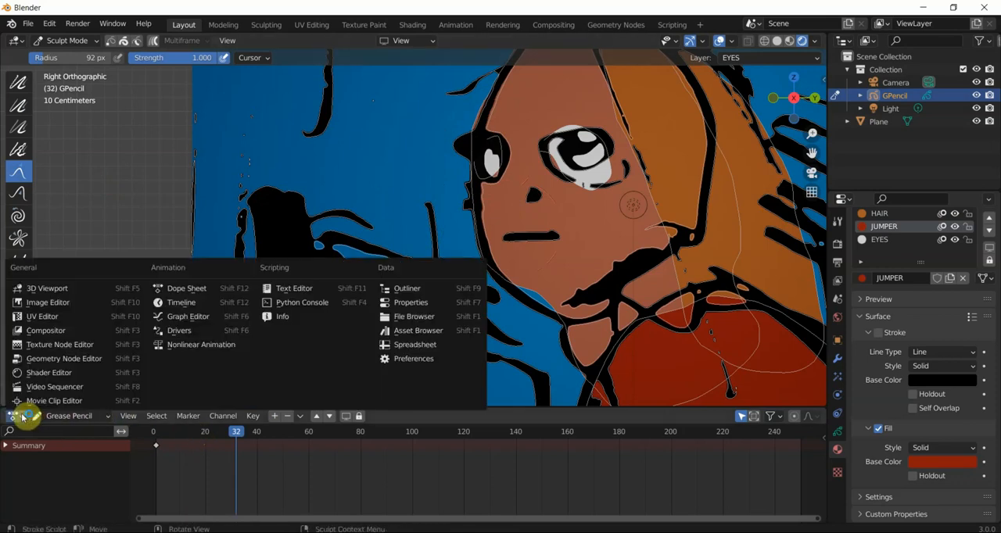
click(178, 309)
click(359, 416)
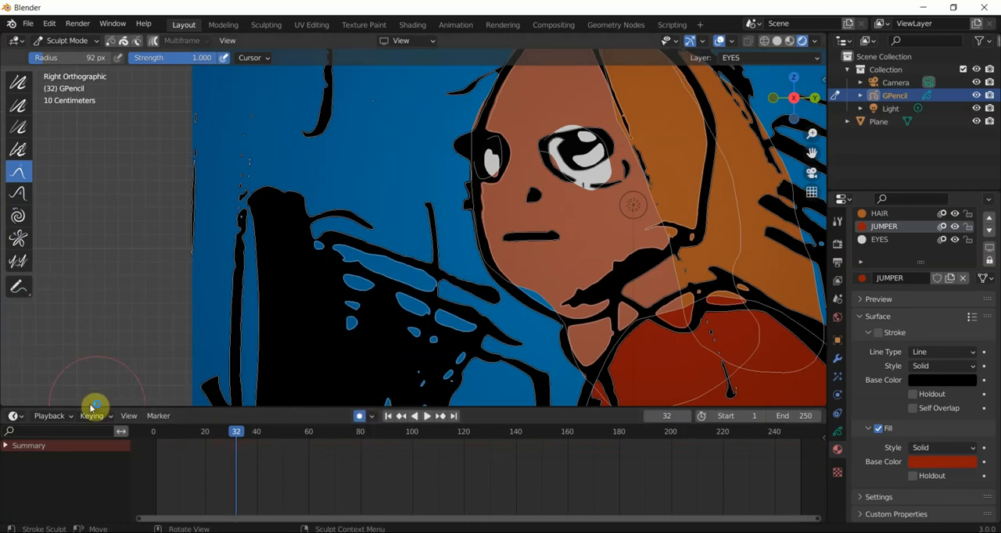
click(14, 415)
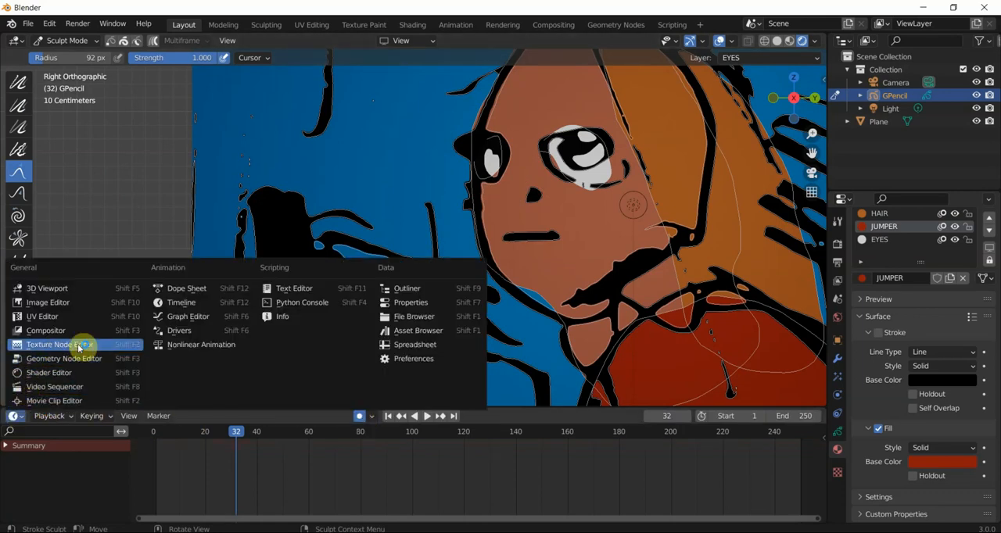
click(189, 289)
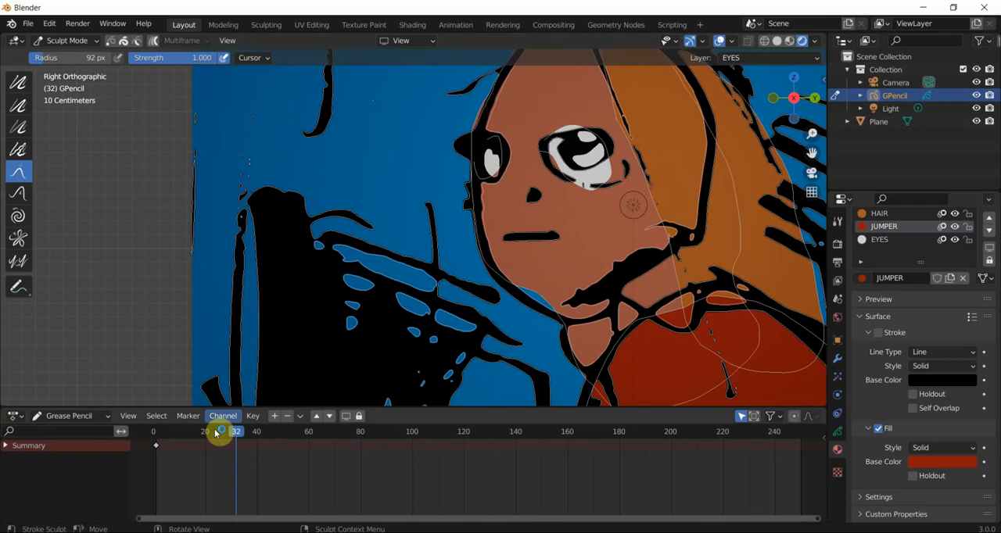
- Pull the character's far eye outward and down with the Grab brush to key a new pose at frame 32
mouse_move(480, 185)
mouse_down()
mouse_move(474, 172)
mouse_move(462, 185)
mouse_up()
mouse_move(196, 436)
mouse_down()
mouse_move(247, 434)
mouse_move(160, 440)
mouse_up()
key(Up)
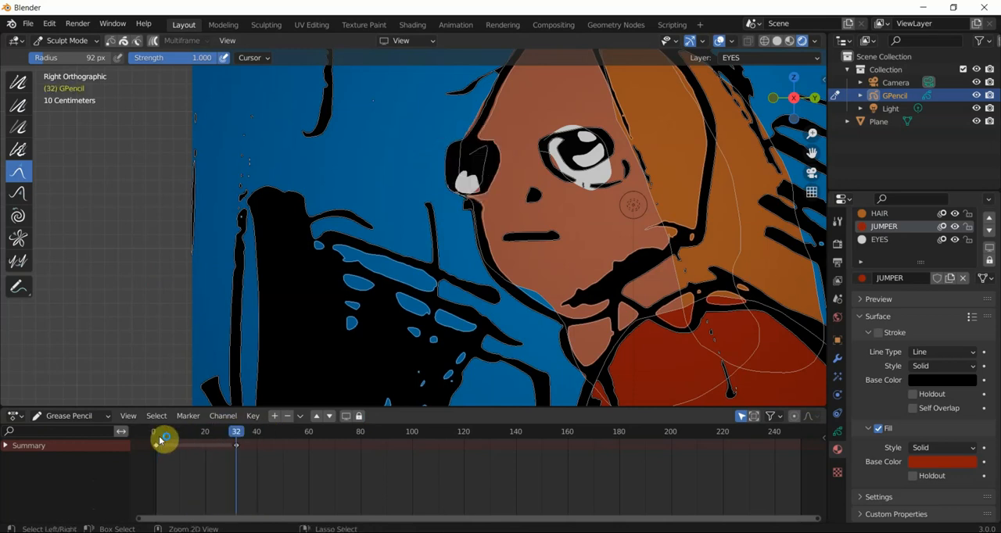
- Undo the far-eye pose sculpted at frame 32 and move the current frame back to 1
key(ctrl+z)
key(ctrl+z)
drag(172, 436, 159, 439)
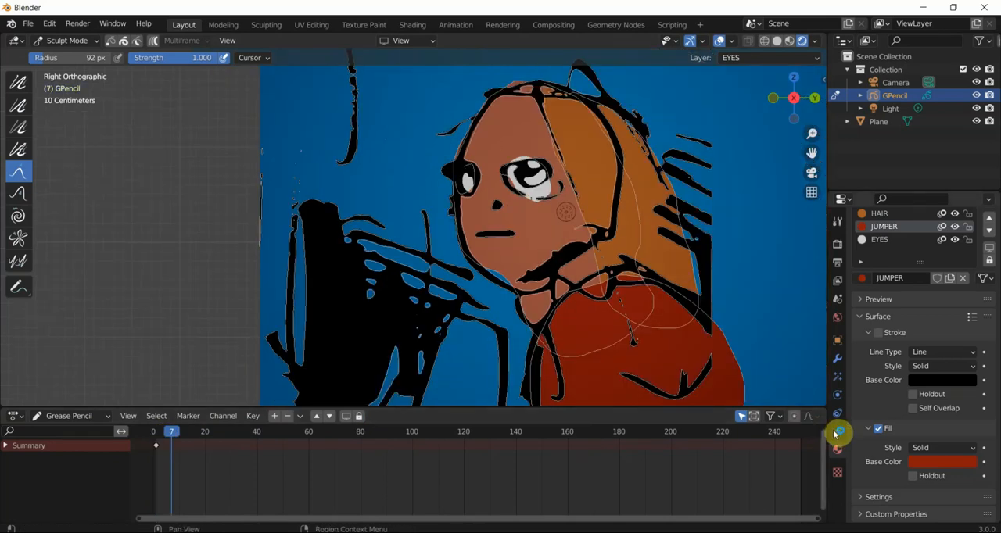
- Lock the JUMPER, HAIR and SKIN layers of the Grease Pencil drawing
click(838, 433)
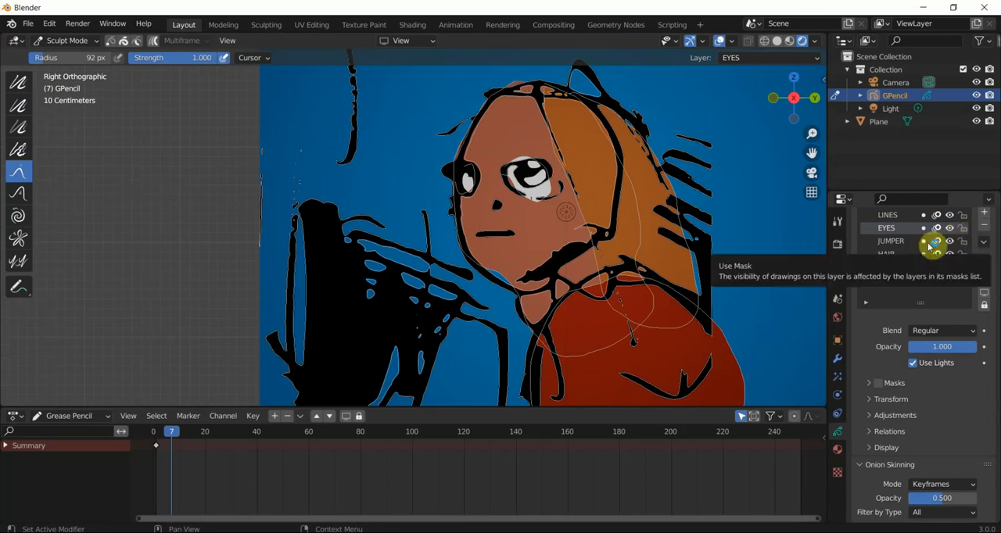
click(963, 241)
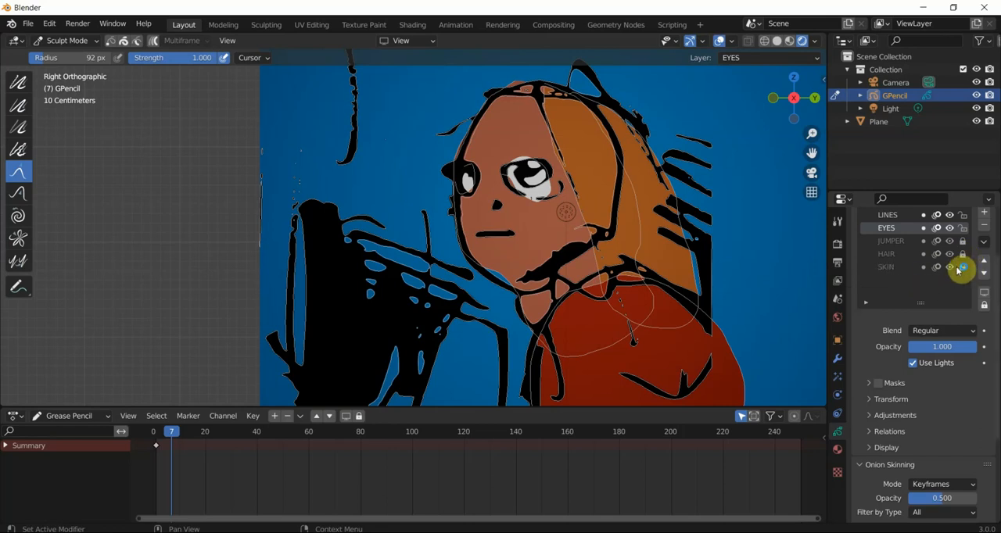
- Try to pull the character's near eye to a new position with the Grab brush at frame 7
scroll(702, 285, up, 1)
mouse_move(509, 167)
mouse_down()
mouse_move(475, 161)
mouse_move(509, 170)
mouse_move(478, 174)
mouse_move(542, 194)
mouse_move(664, 212)
mouse_move(633, 216)
mouse_up()
click(51, 27)
click(54, 41)
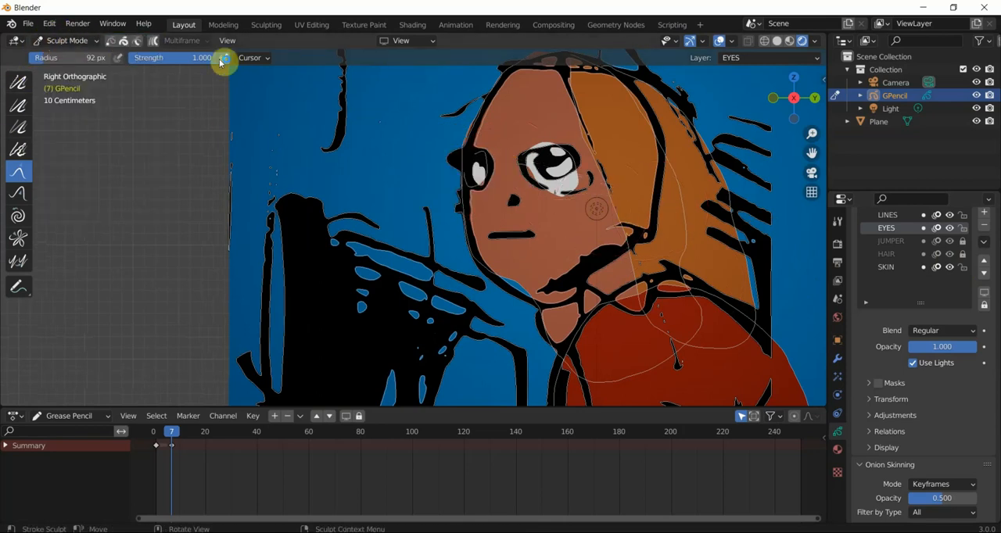
- Try to stretch the outer corner of the character's far eye outward with the Grab brush at frame 7
scroll(558, 149, up, 1)
scroll(558, 144, up, 2)
drag(811, 153, 724, 221)
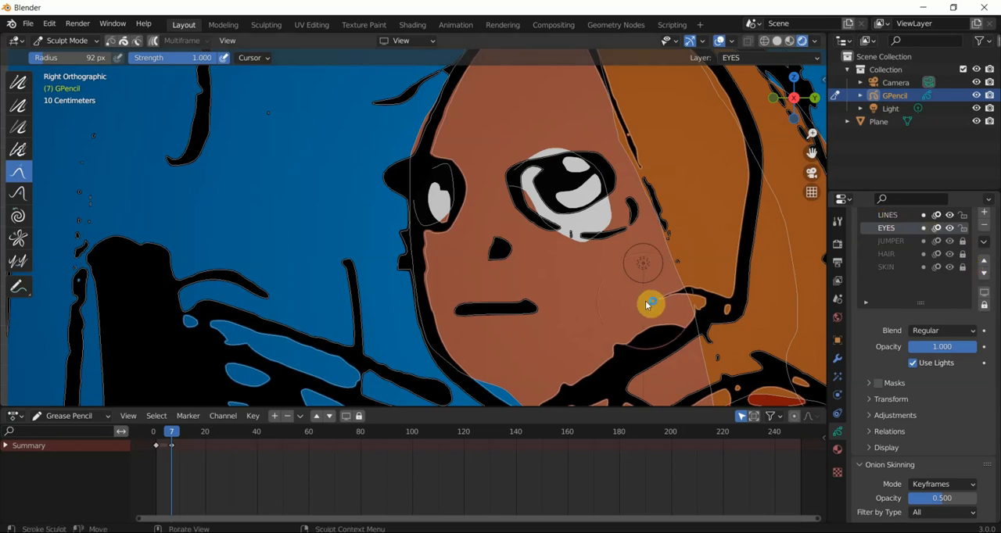
scroll(647, 303, down, 2)
scroll(417, 185, up, 3)
mouse_move(418, 185)
mouse_down()
mouse_move(511, 222)
mouse_move(361, 204)
mouse_up()
click(49, 22)
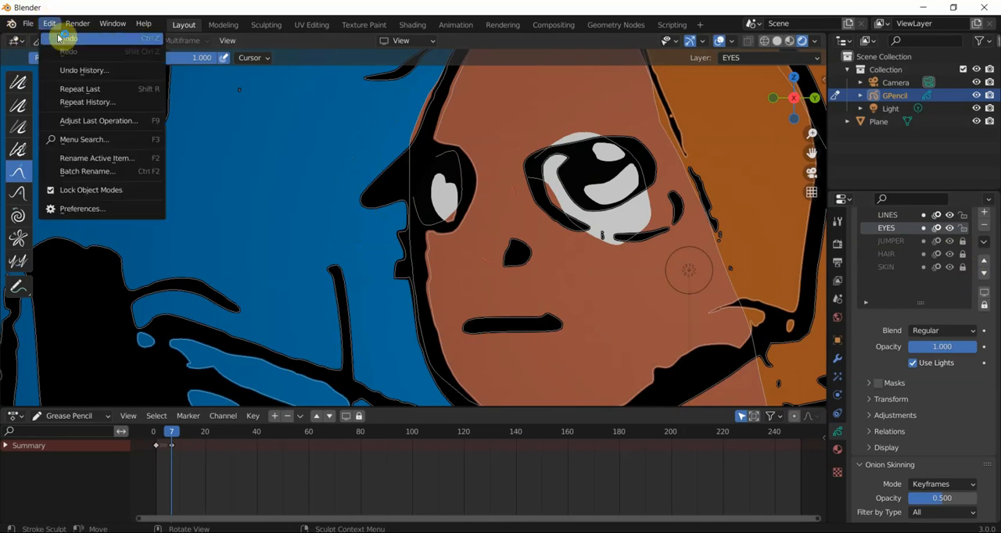
click(65, 33)
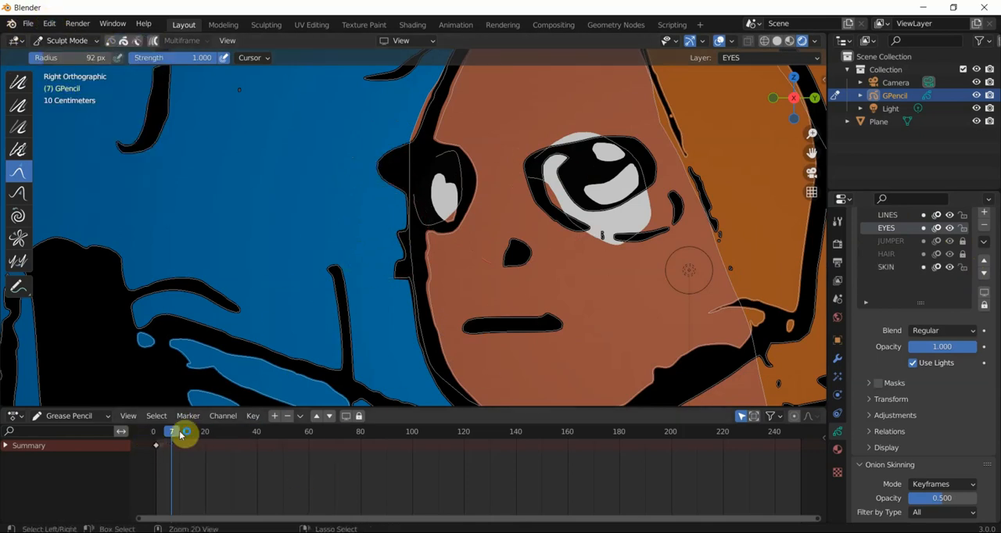
- At frame 24, enlarge the Grab brush radius to 102 px and pull both upper eyelids down to key a nearly closed-eye pose
drag(181, 430, 191, 432)
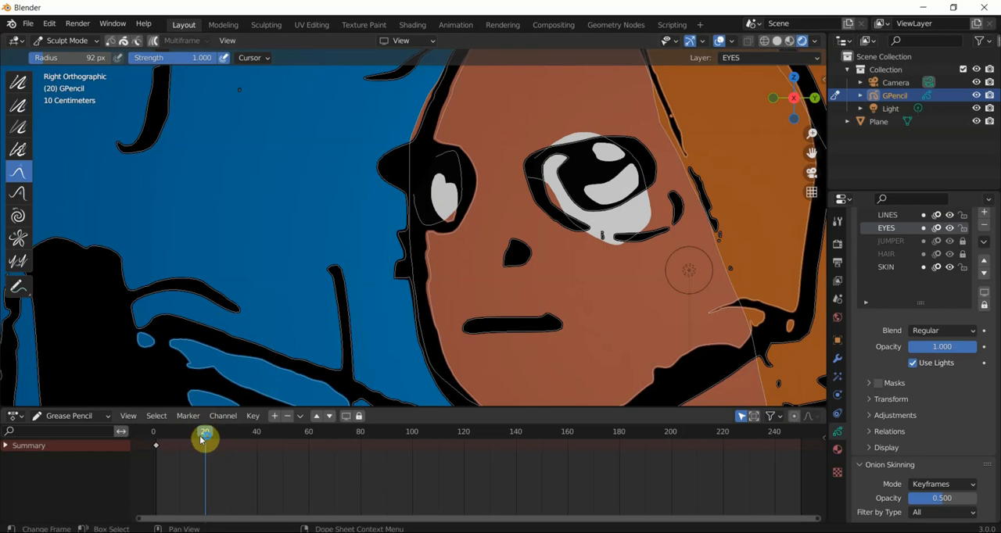
drag(195, 440, 217, 436)
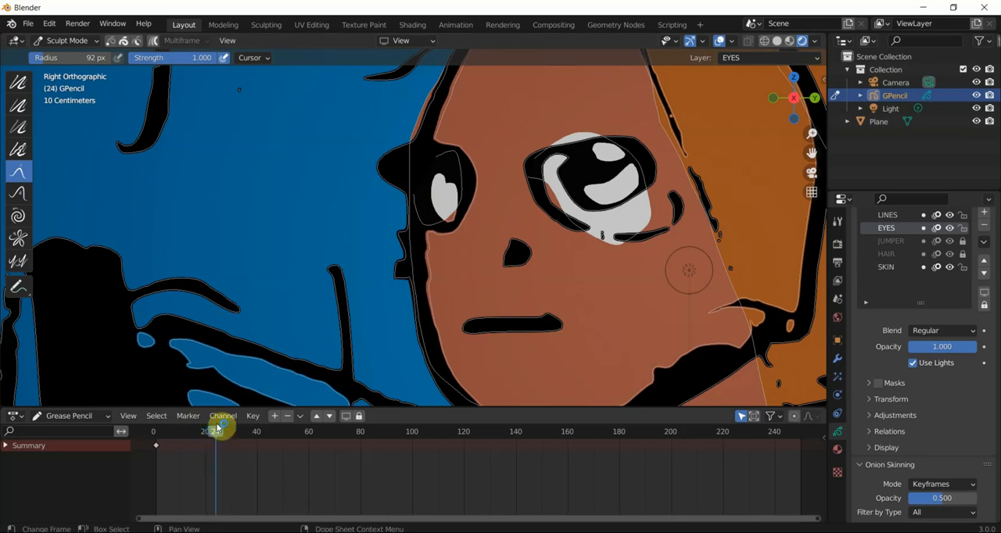
right_click(403, 164)
mouse_move(402, 164)
mouse_down()
mouse_move(453, 163)
mouse_move(445, 193)
mouse_move(458, 206)
mouse_move(487, 191)
mouse_move(445, 196)
mouse_move(504, 180)
mouse_up()
mouse_move(623, 128)
mouse_down()
mouse_move(583, 159)
mouse_move(542, 168)
mouse_move(554, 179)
mouse_move(580, 169)
mouse_move(600, 188)
mouse_move(631, 190)
mouse_move(636, 180)
mouse_move(641, 196)
mouse_up()
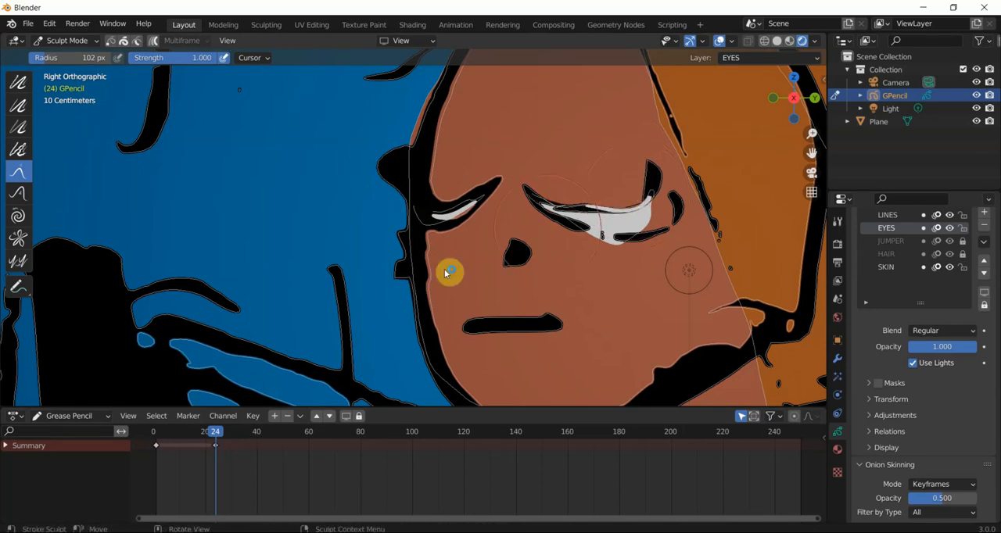
- Duplicate the open-eye keyframe from frame 1 to about frame 44 in the Dope Sheet
mouse_move(222, 426)
mouse_down()
mouse_move(185, 444)
mouse_move(256, 436)
mouse_up()
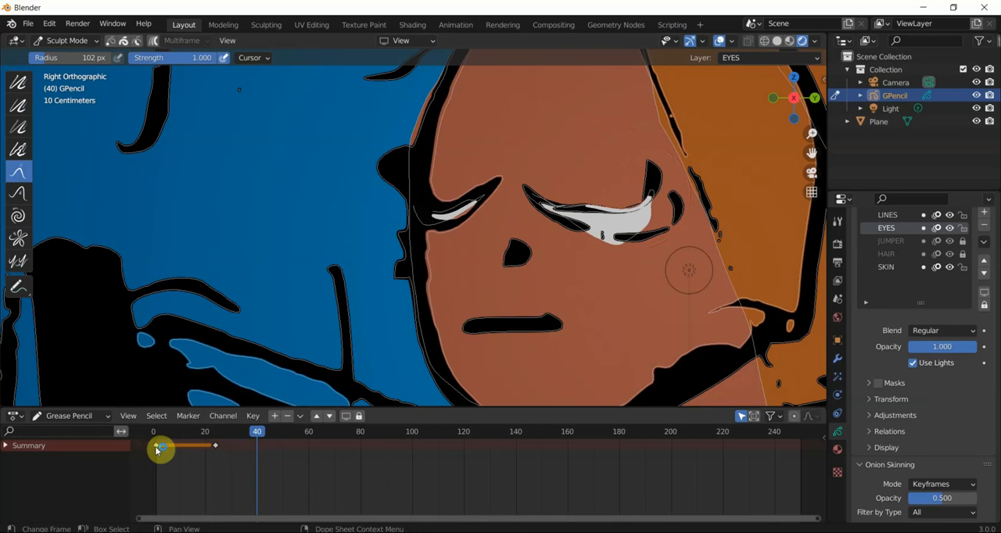
mouse_move(155, 450)
mouse_down()
mouse_move(269, 465)
mouse_move(284, 432)
mouse_move(179, 432)
mouse_move(190, 434)
mouse_up()
key(ctrl+z)
key(shift+d)
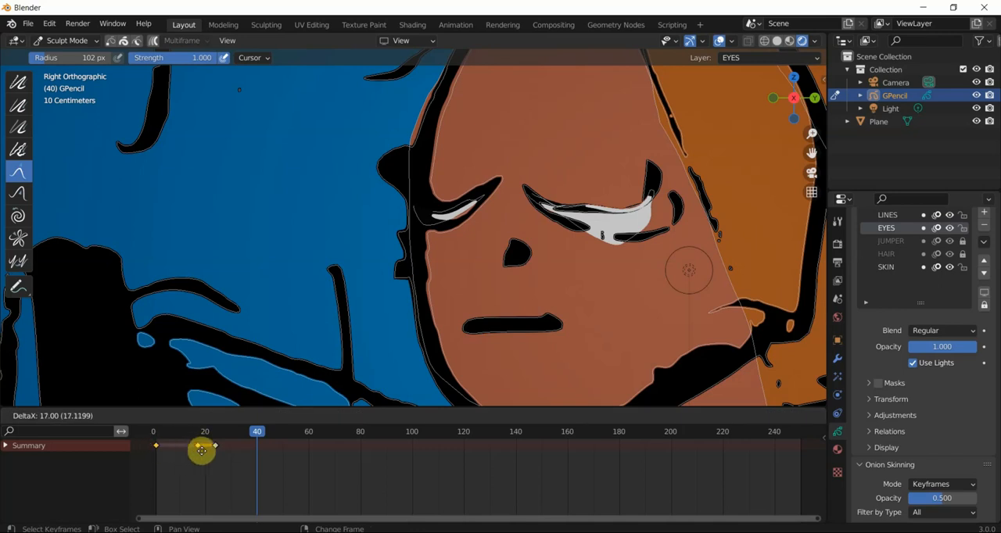
click(269, 461)
- Duplicate all three blink keyframes so the copies start at about frame 64, and return the current frame to 1
mouse_move(264, 447)
mouse_down()
mouse_move(201, 440)
mouse_move(279, 449)
mouse_move(233, 454)
mouse_move(297, 461)
mouse_move(181, 435)
mouse_move(156, 439)
mouse_up()
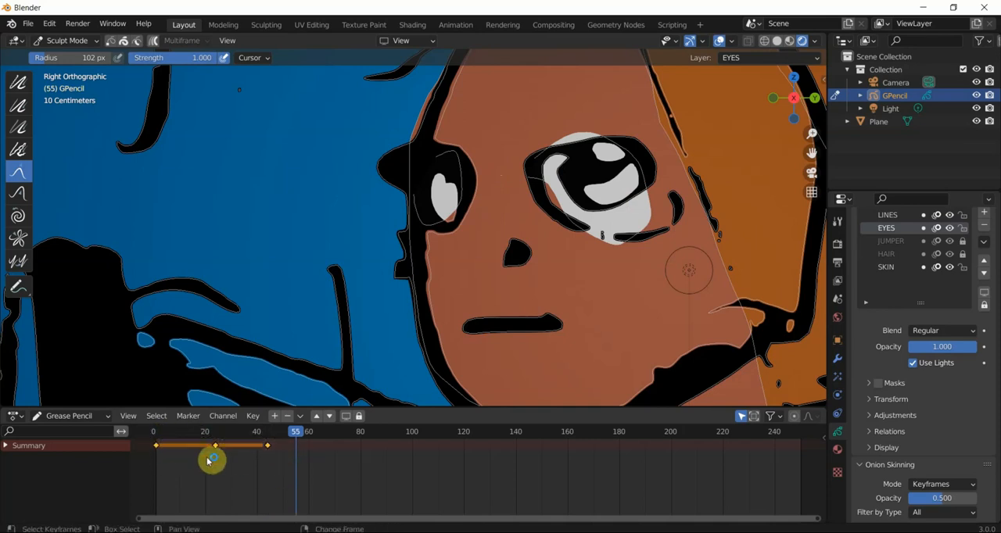
key(shift+d)
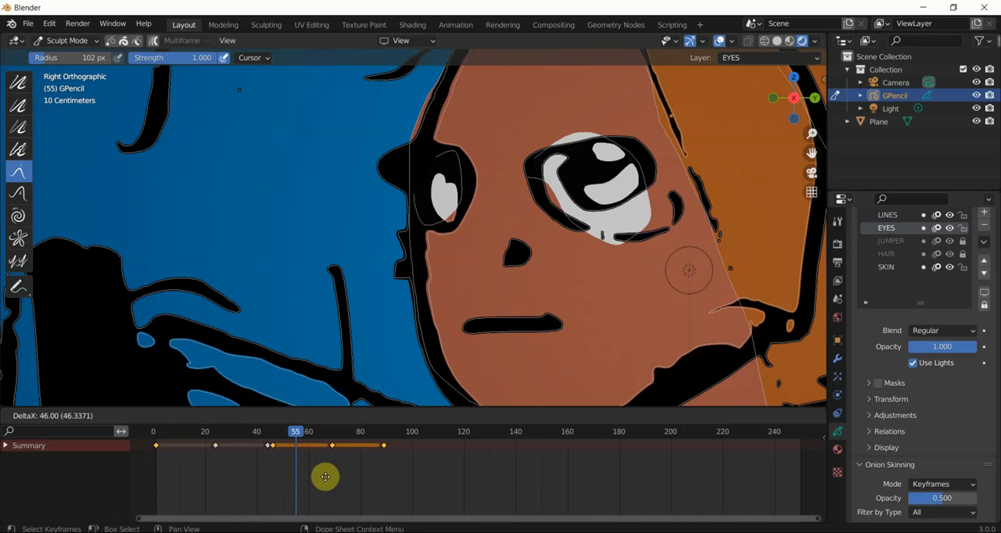
click(371, 477)
drag(296, 434, 156, 448)
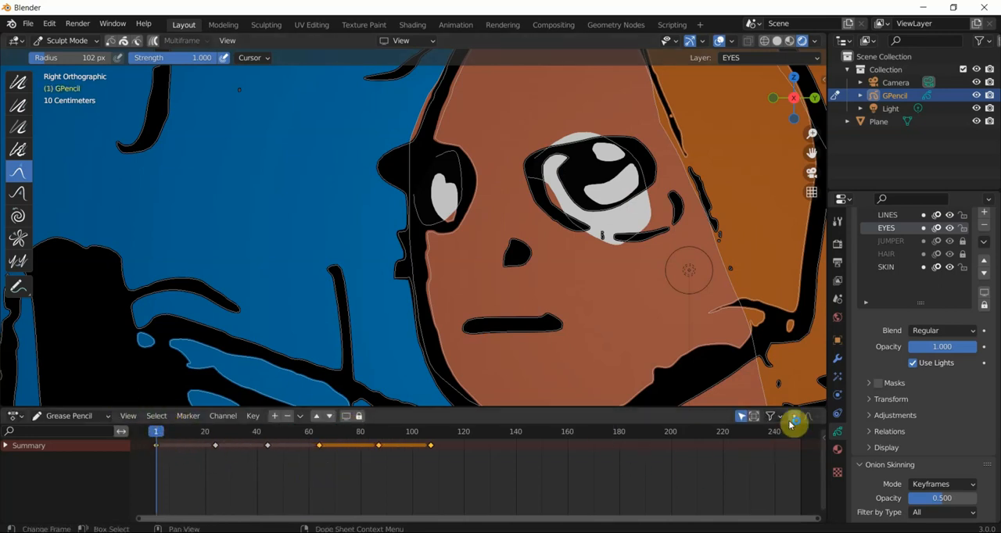
- Split the Dope Sheet area, turn the new part into a Timeline, and play the blink animation
drag(823, 406, 422, 426)
click(436, 415)
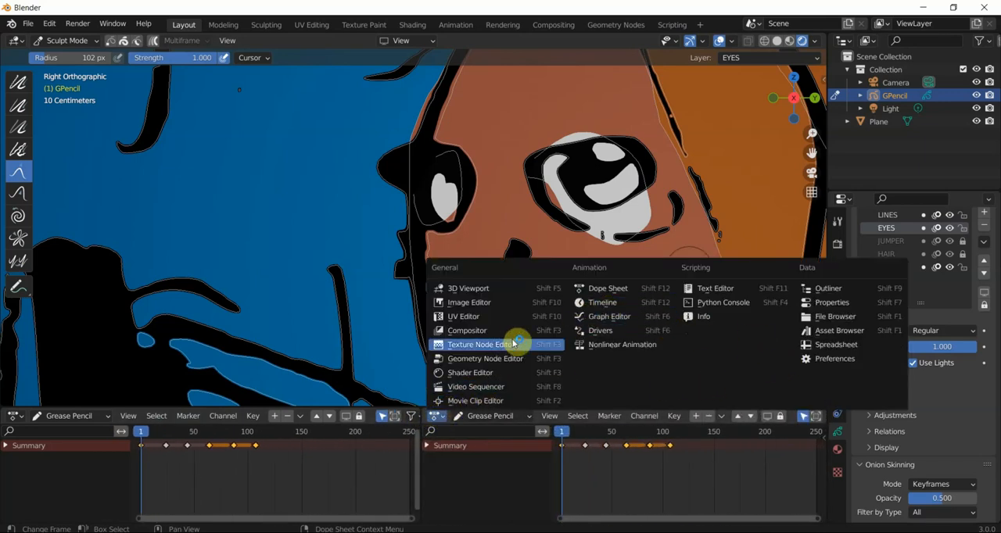
click(586, 304)
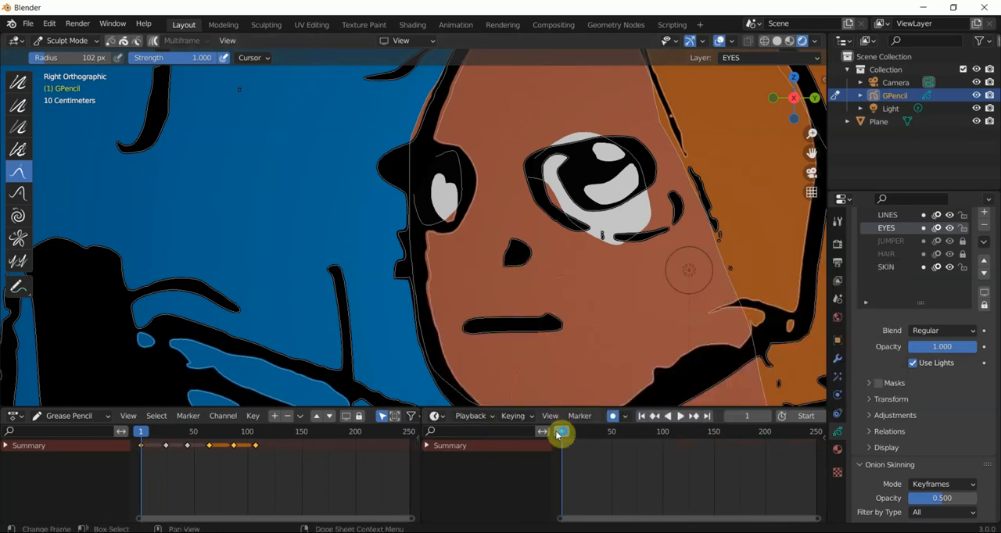
click(685, 416)
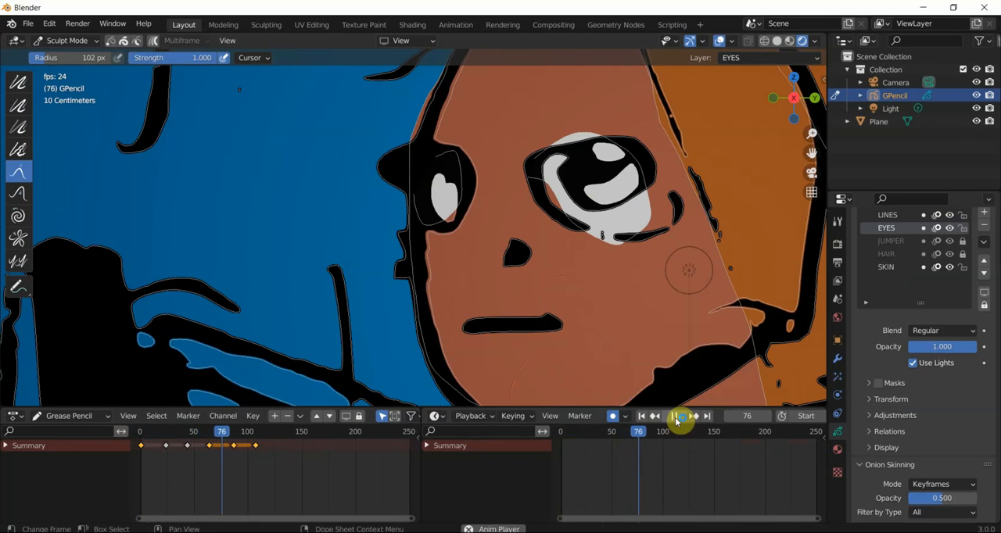
click(674, 417)
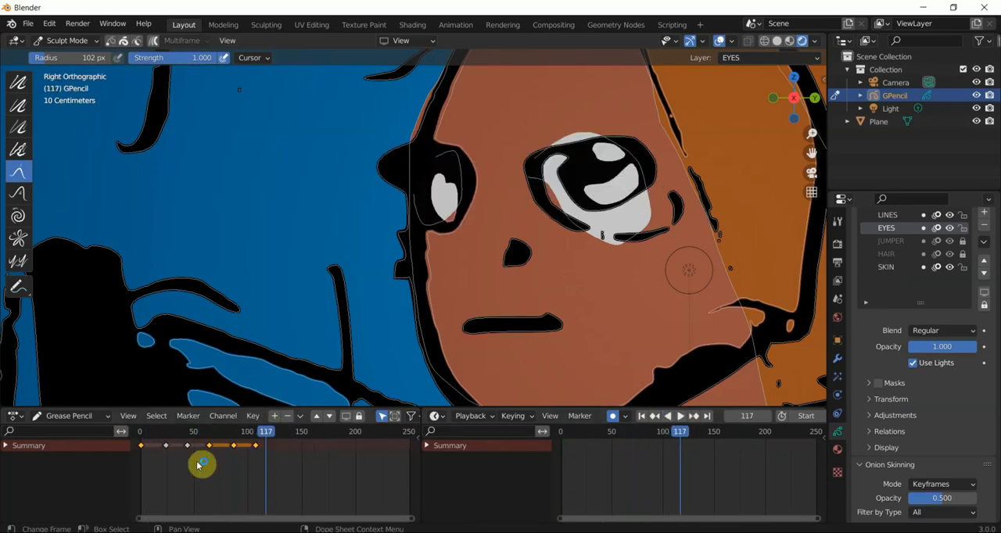
- Move the blink keyframes after frame 1 closer together, to about frames 15, 27, 49, 72 and 85
scroll(204, 465, up, 1)
middle_drag(203, 464, 237, 470)
scroll(237, 470, up, 1)
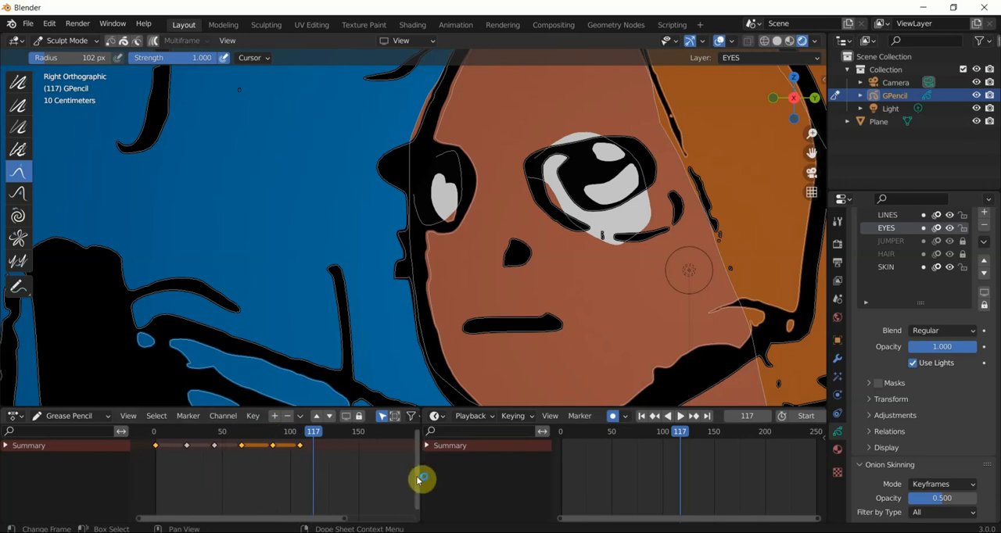
drag(323, 480, 178, 453)
drag(188, 448, 278, 446)
drag(215, 463, 163, 448)
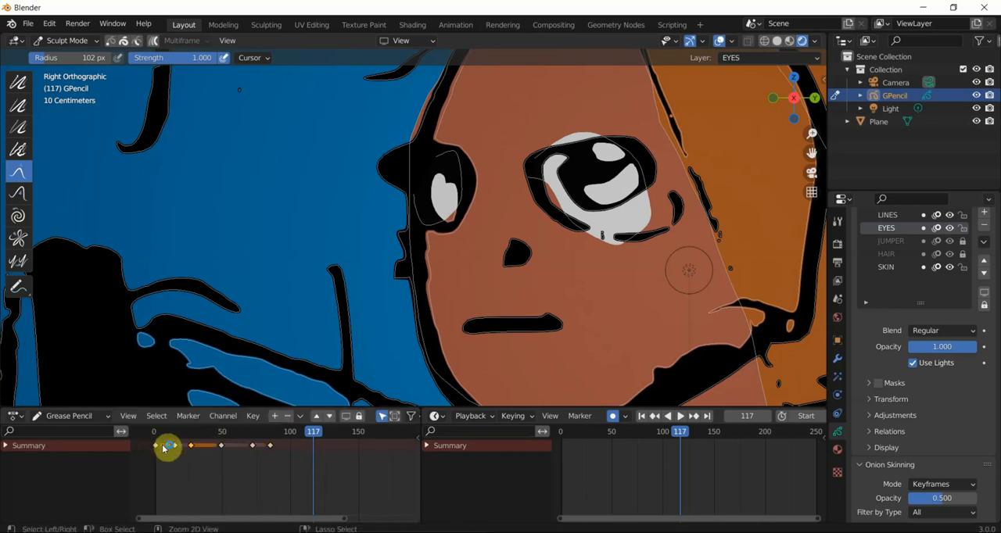
- Play the retimed blink animation from frame 5 and stop it after the last keyframe
click(161, 432)
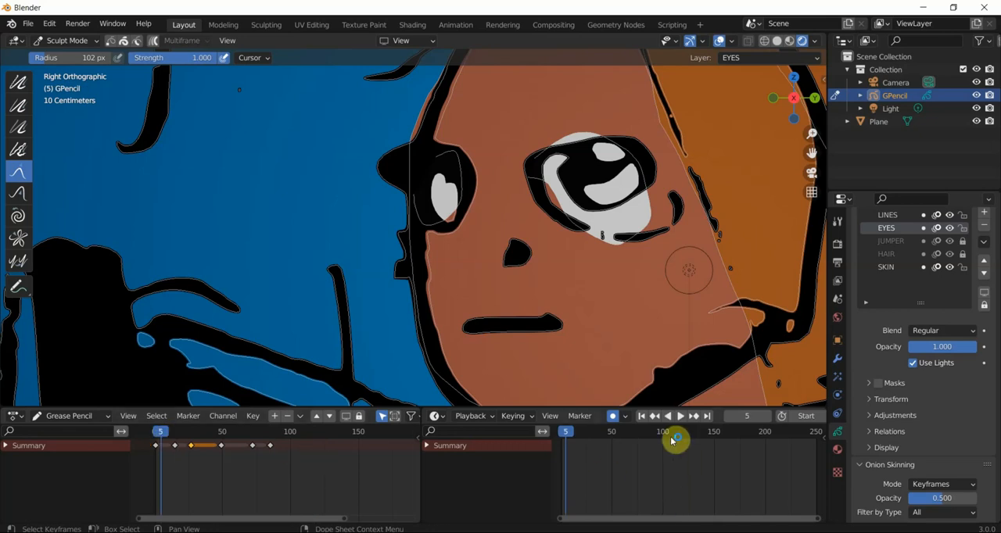
key(space)
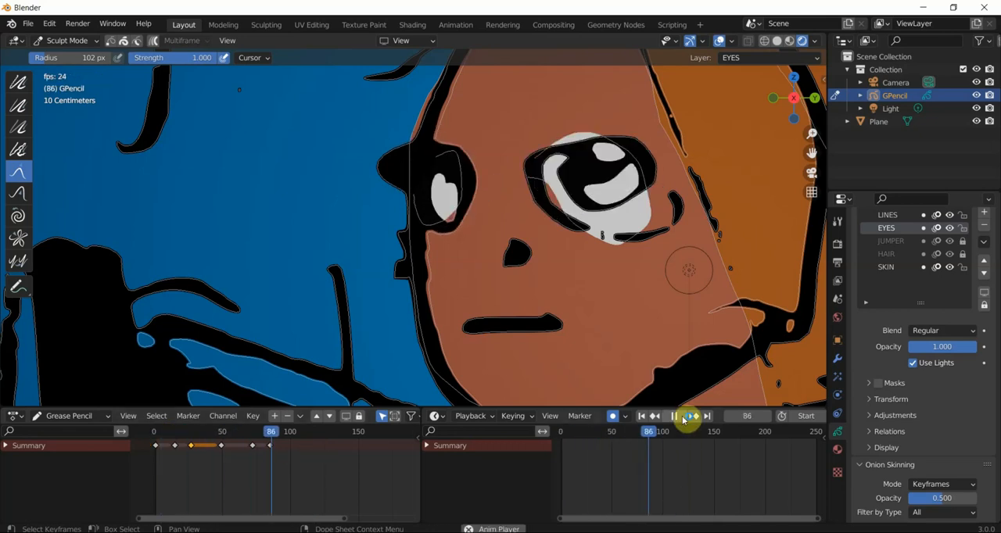
click(675, 417)
scroll(468, 269, down, 5)
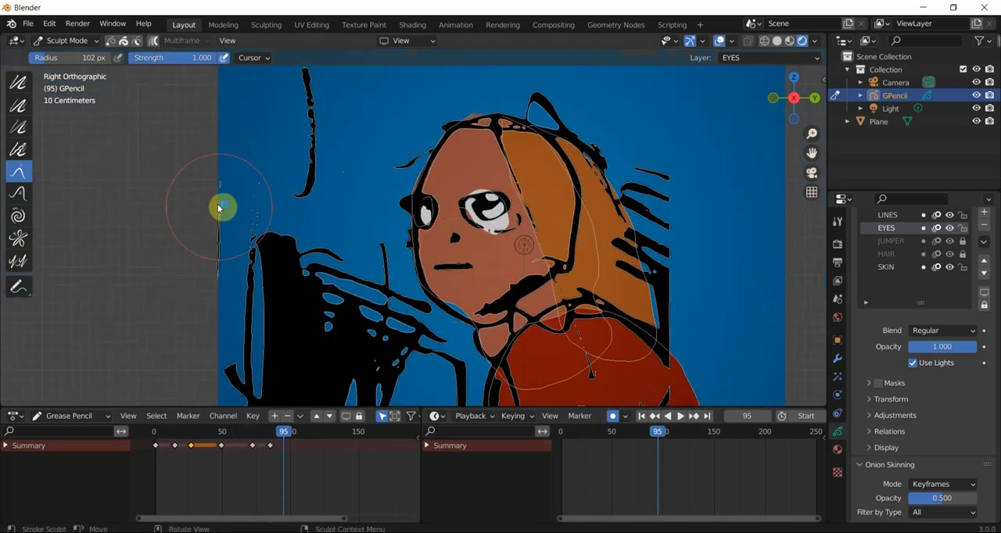
scroll(160, 250, down, 3)
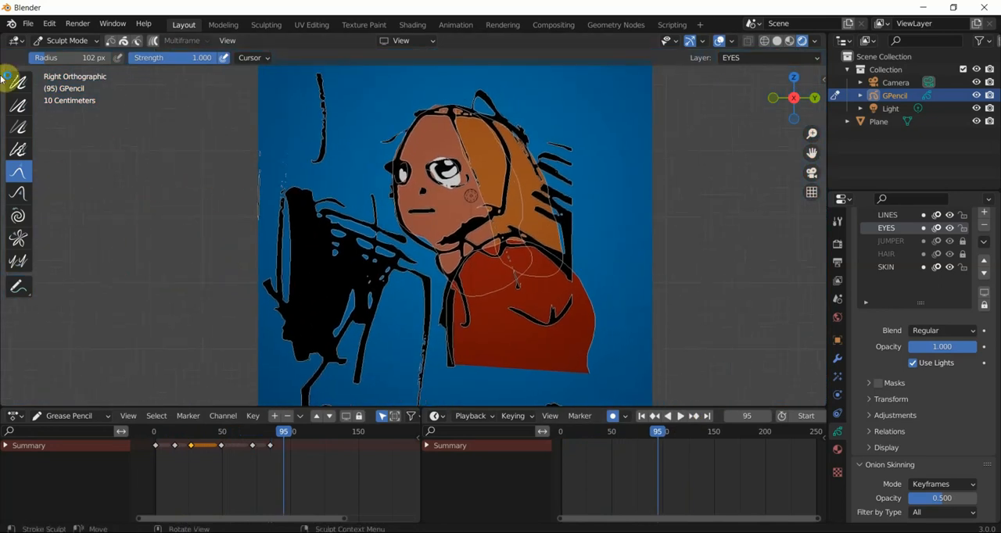
- Switch the drawing to Object Mode and play the whole animation from frame 0
click(62, 41)
click(67, 50)
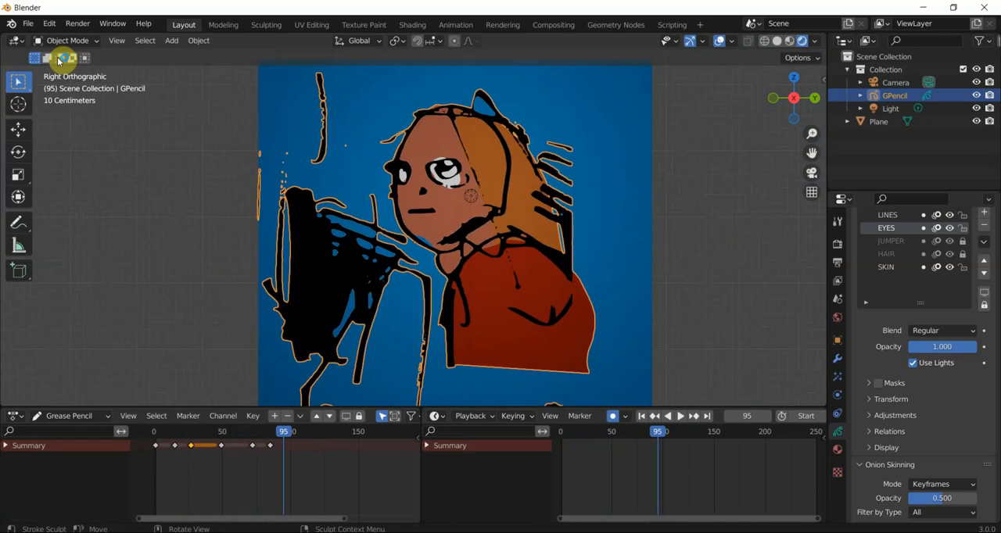
drag(592, 435, 560, 432)
key(space)
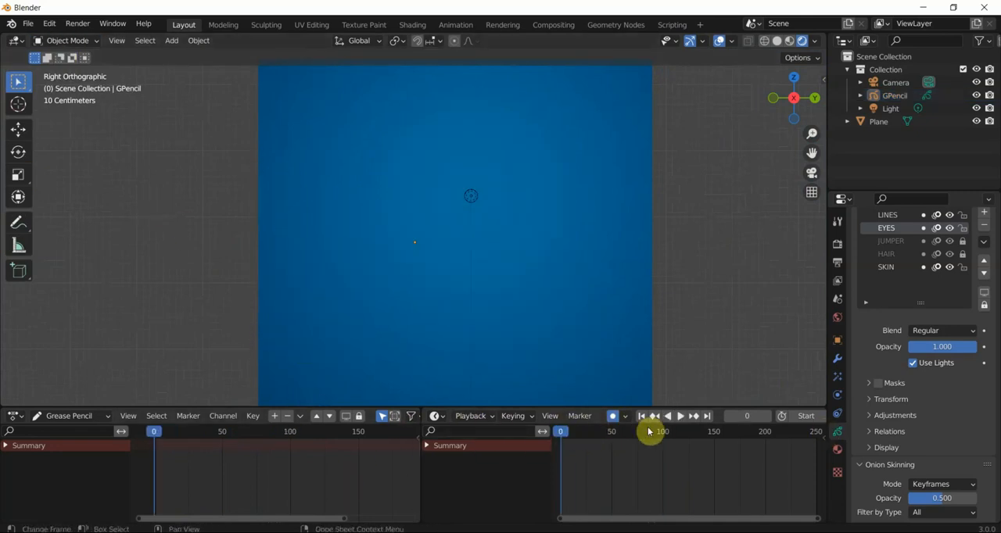
click(675, 415)
click(679, 415)
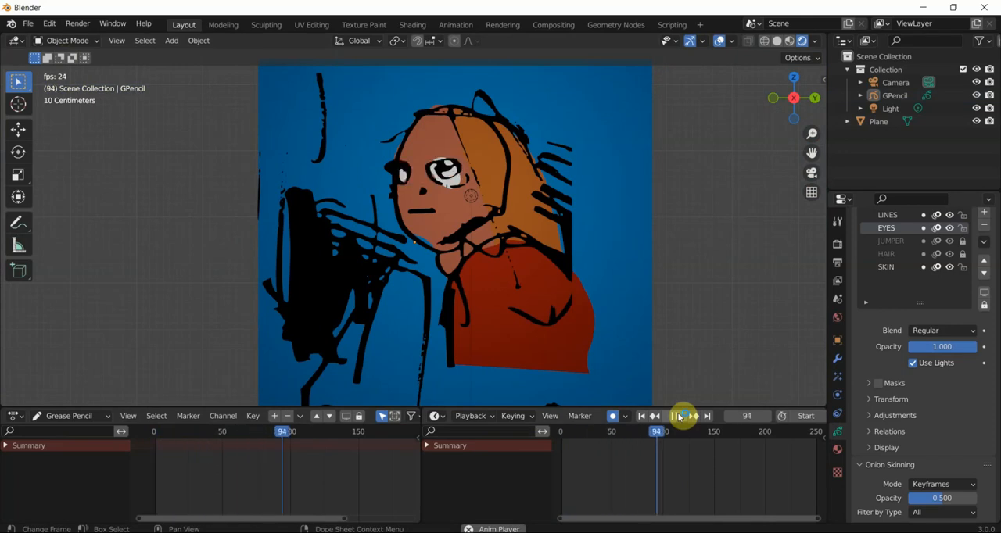
click(679, 416)
- Select the Grease Pencil character in the viewport and show its visual effects settings
scroll(419, 246, up, 1)
shift+middle_drag(419, 247, 423, 281)
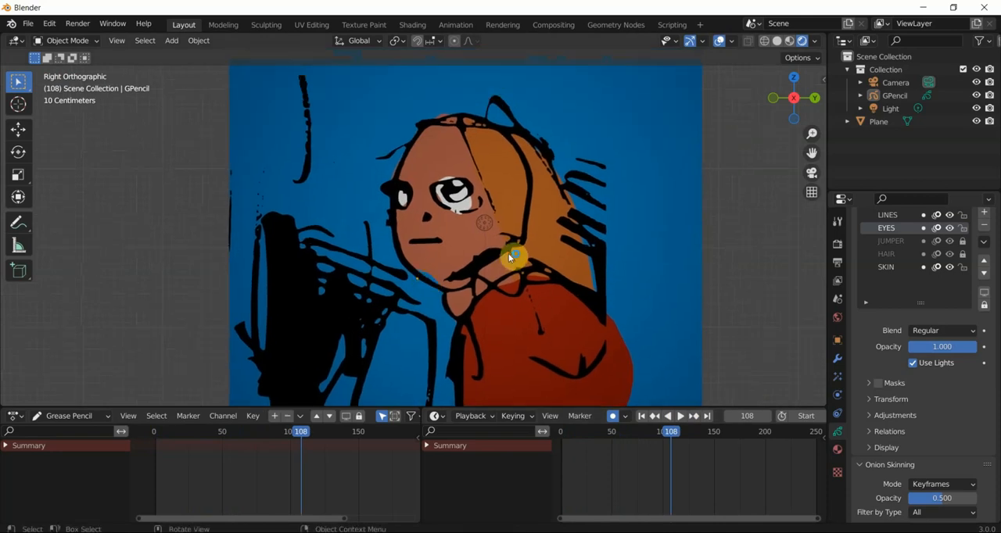
shift+middle_drag(510, 250, 516, 236)
click(504, 231)
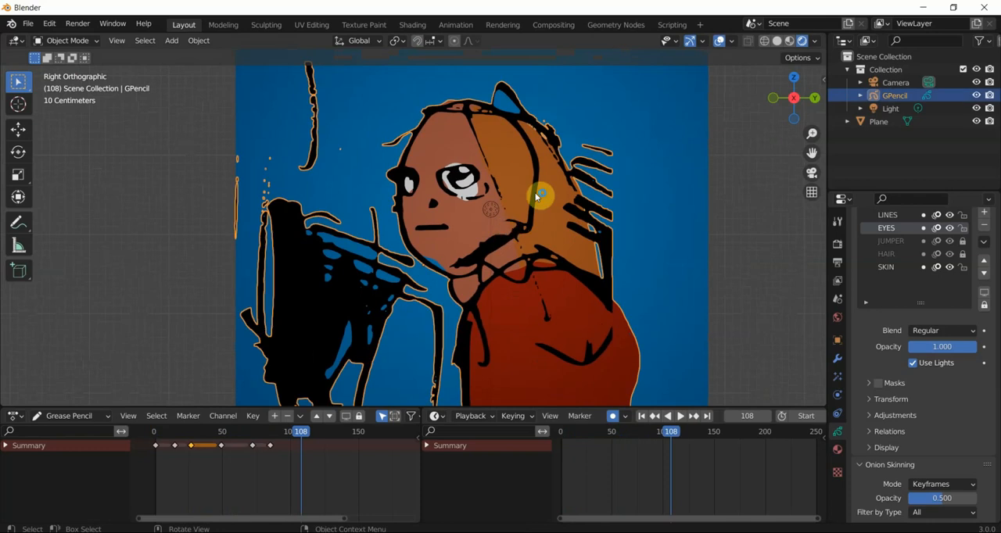
click(838, 377)
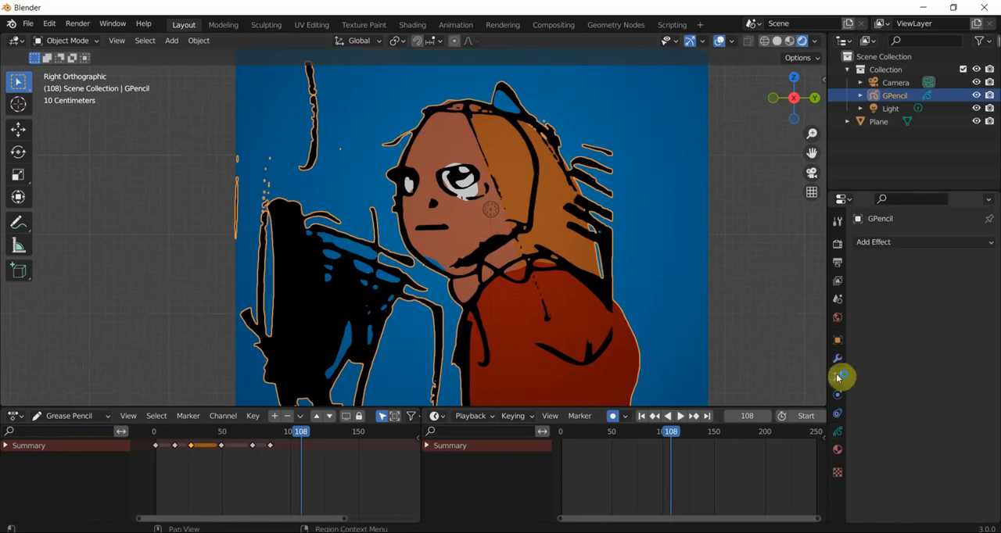
- Try the Blur effect on the character drawing, then remove it
click(911, 244)
click(912, 261)
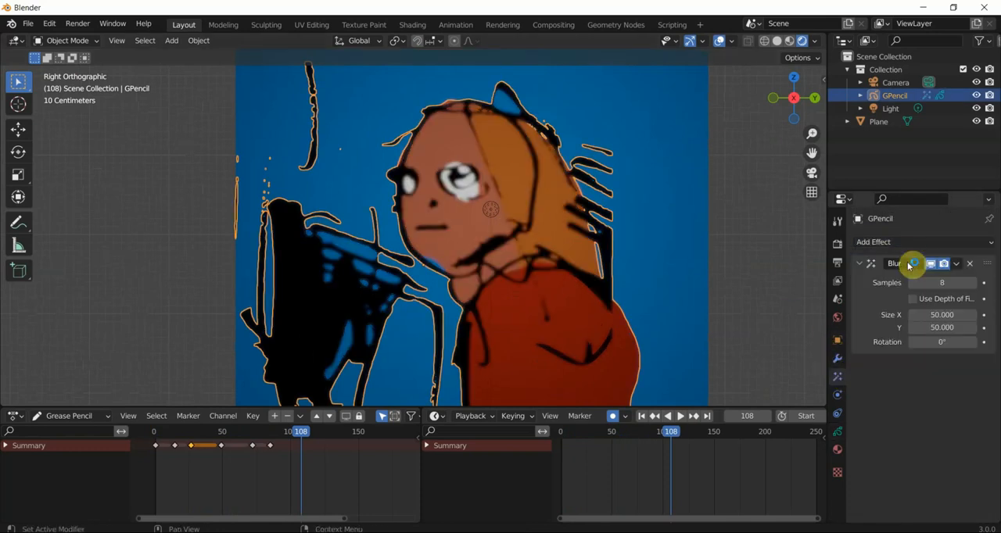
click(969, 267)
- Try the Colorize effect on the character drawing, then remove it
click(960, 241)
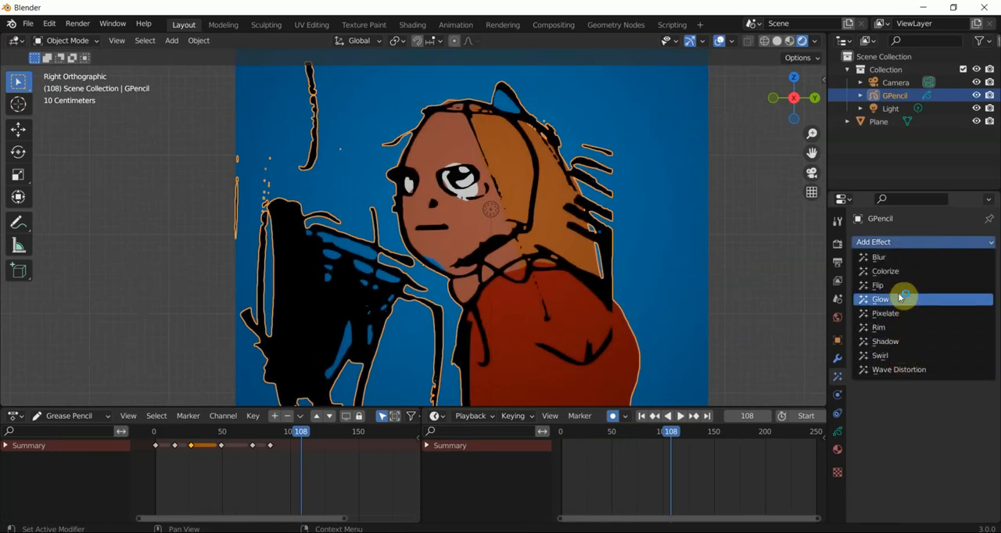
click(900, 274)
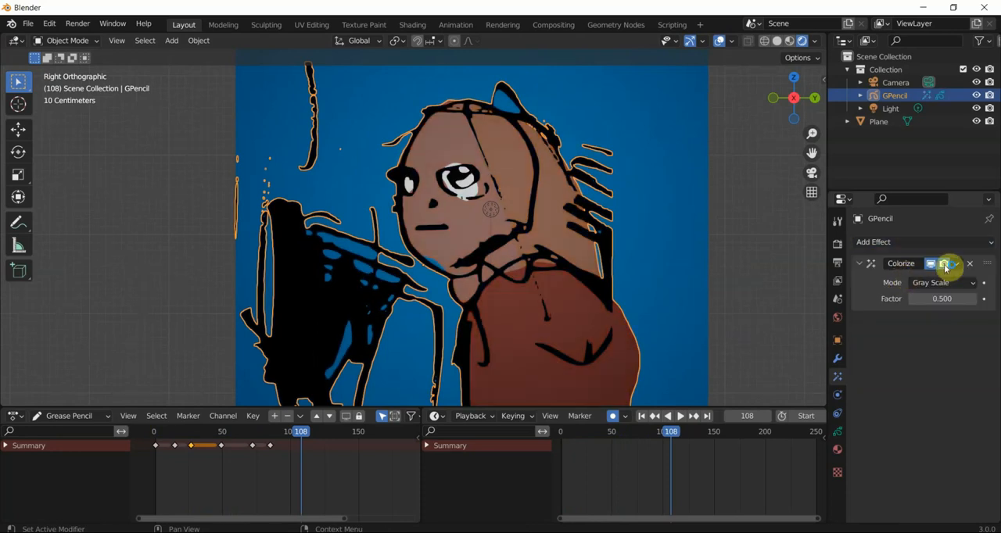
click(968, 265)
- Add a Rim effect to the character drawing with an offset of -304 px in X and -78 px in Y
click(961, 244)
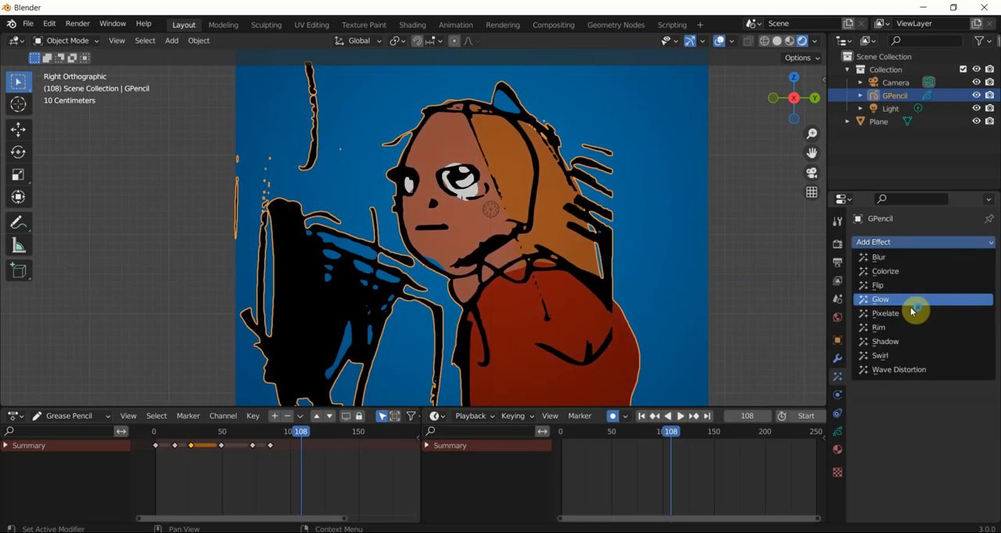
click(908, 329)
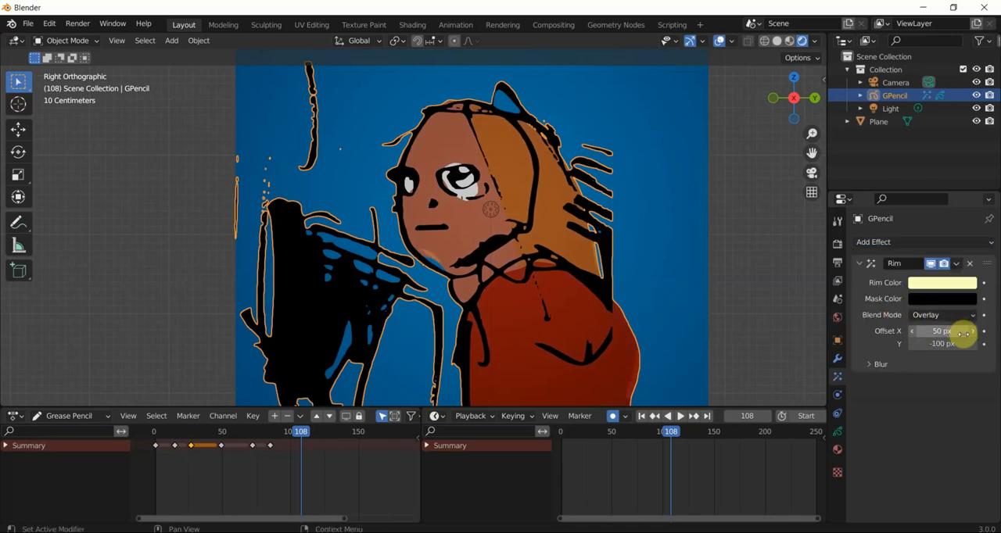
drag(943, 331, 752, 331)
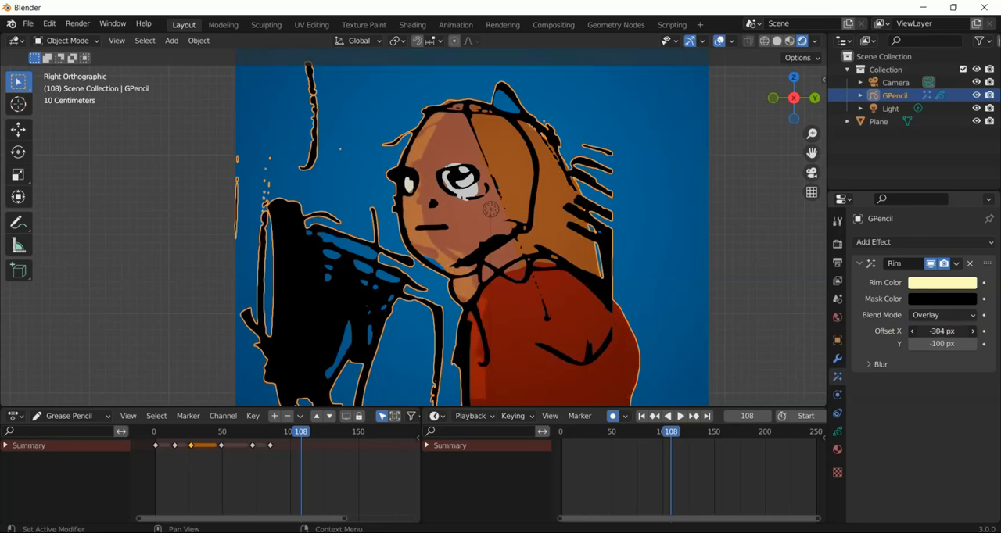
mouse_move(943, 344)
mouse_down()
mouse_move(916, 344)
mouse_move(948, 344)
mouse_up()
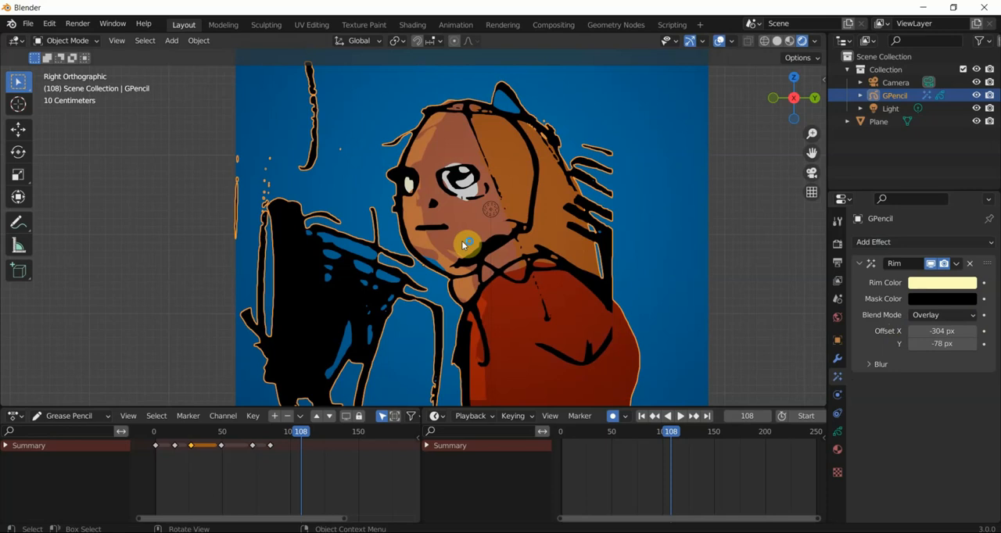
- Add a Noise modifier to the character drawing, preview its motion and set its position to 0.07
click(837, 358)
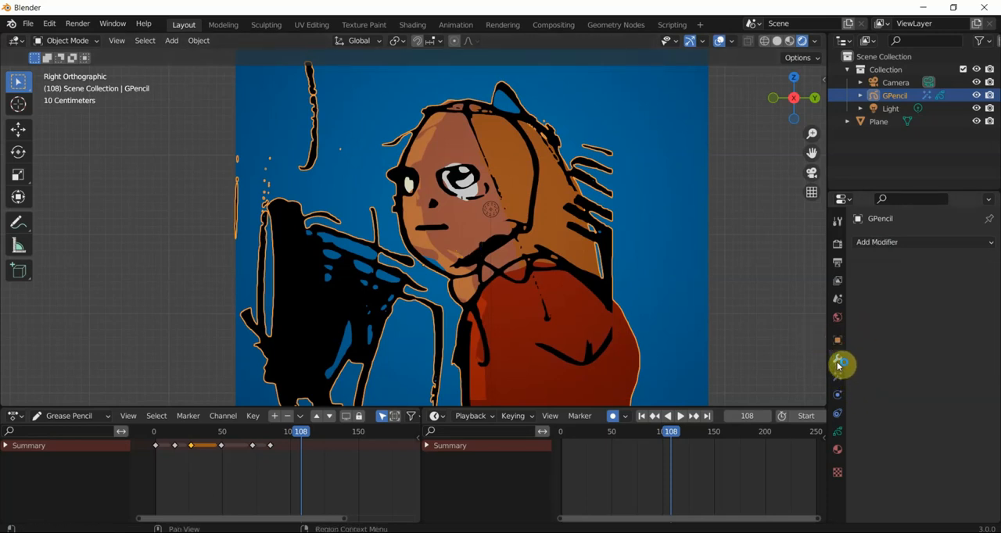
click(882, 242)
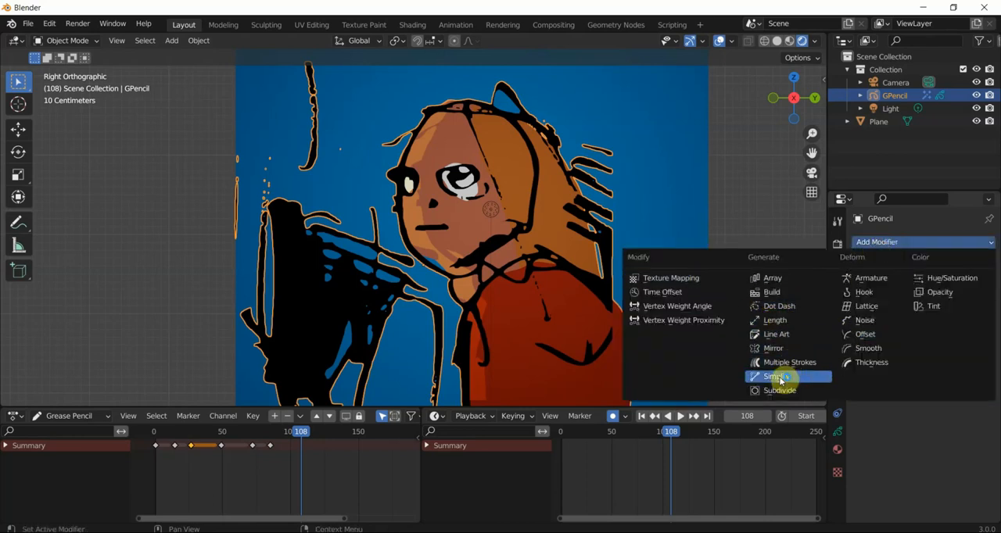
click(862, 321)
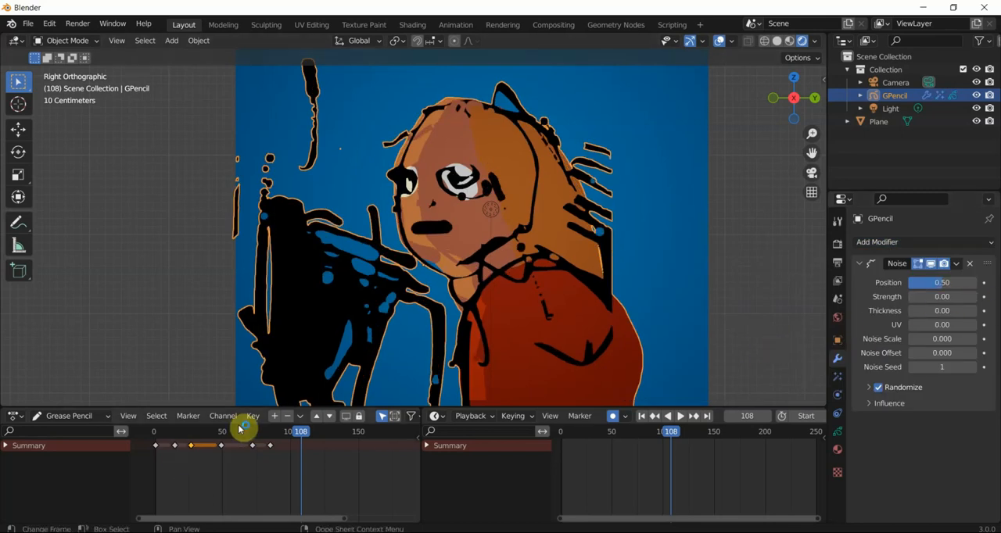
click(681, 418)
drag(941, 283, 910, 284)
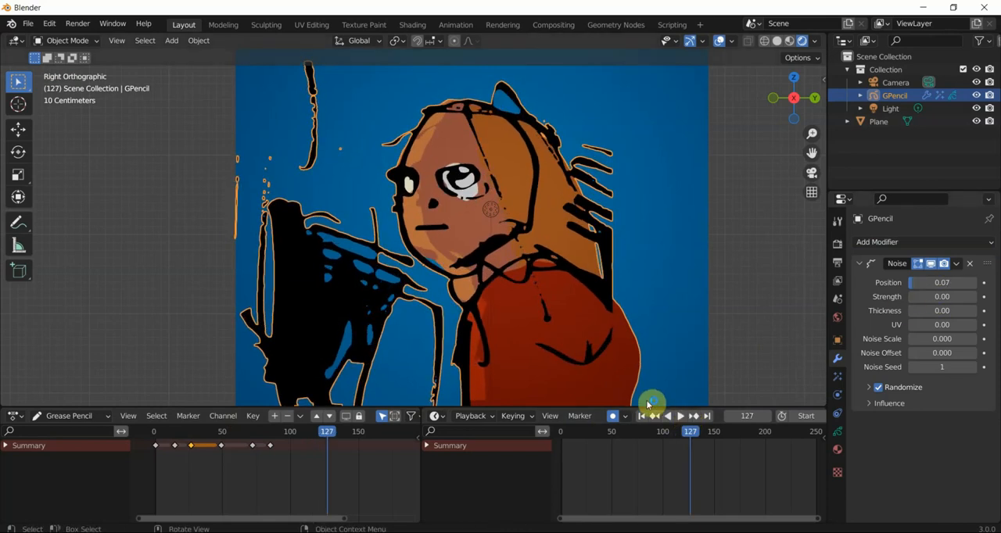
- Play the animation from its first frame to check the noise movement, and stop it
click(642, 416)
click(680, 416)
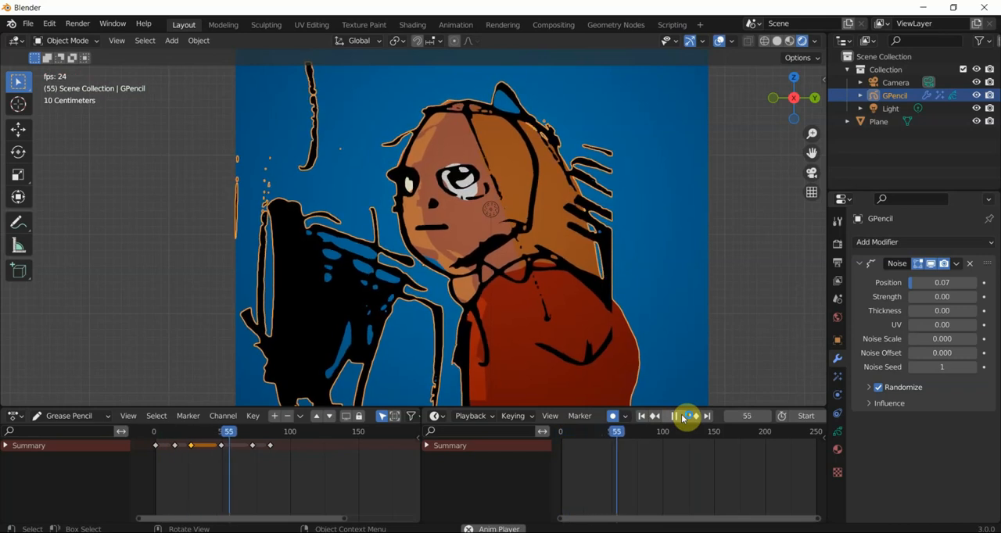
click(677, 416)
- Look through the camera, lock it to the view and aim it straight at the character and its blue backdrop
middle_drag(446, 267, 497, 307)
scroll(497, 307, down, 3)
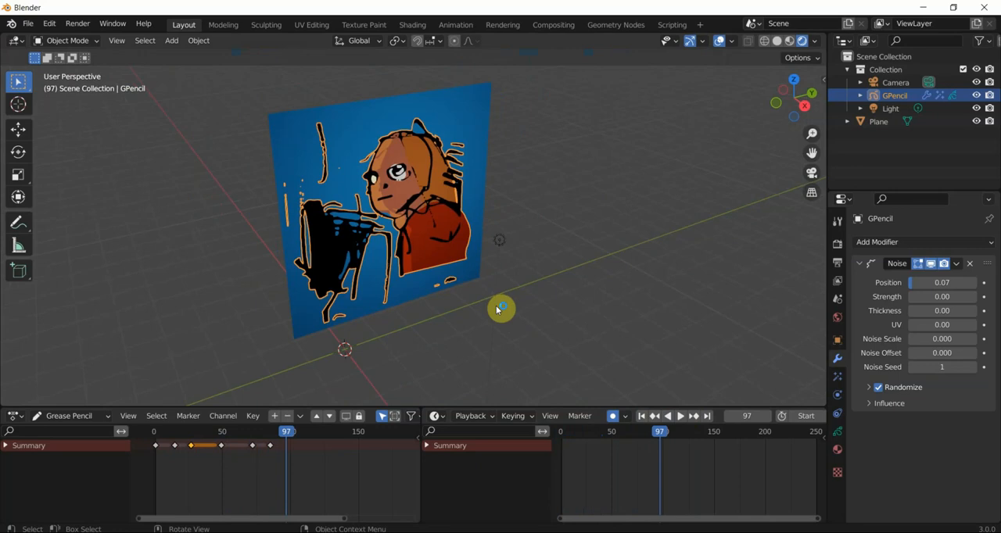
key(KP_0)
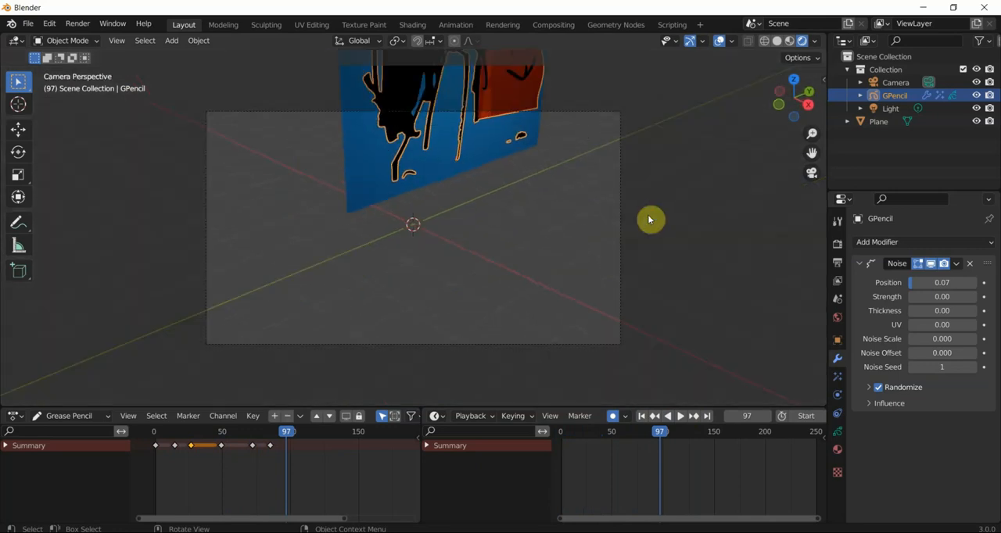
key(n)
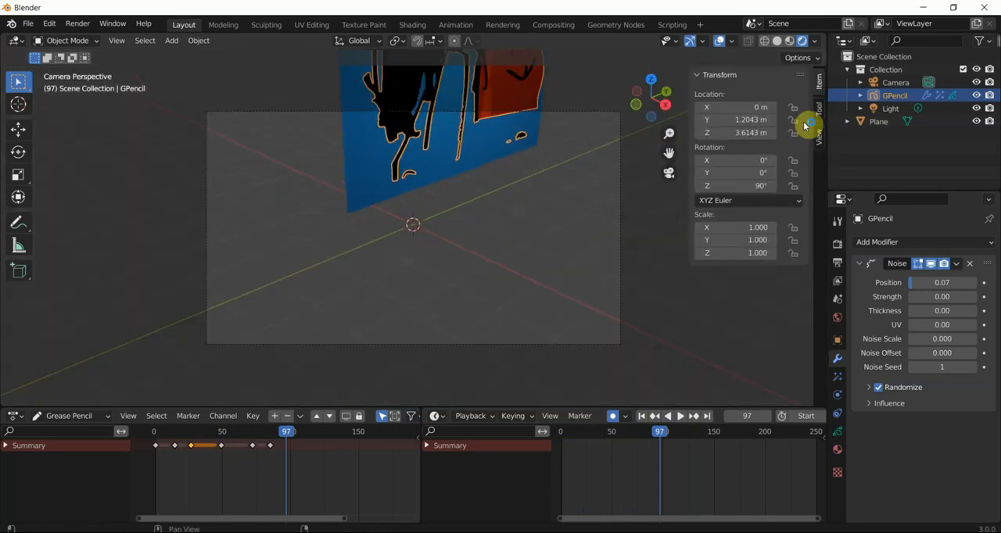
click(818, 137)
click(762, 235)
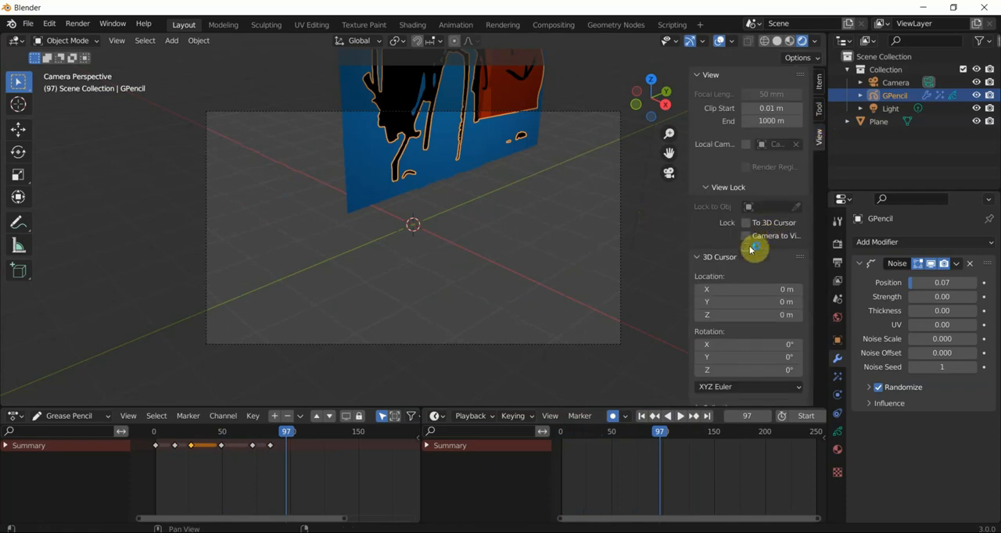
mouse_move(617, 305)
middle_down()
mouse_move(614, 277)
mouse_move(591, 259)
mouse_move(518, 297)
mouse_move(570, 271)
mouse_move(364, 341)
mouse_move(451, 277)
mouse_move(473, 333)
mouse_move(469, 326)
middle_up()
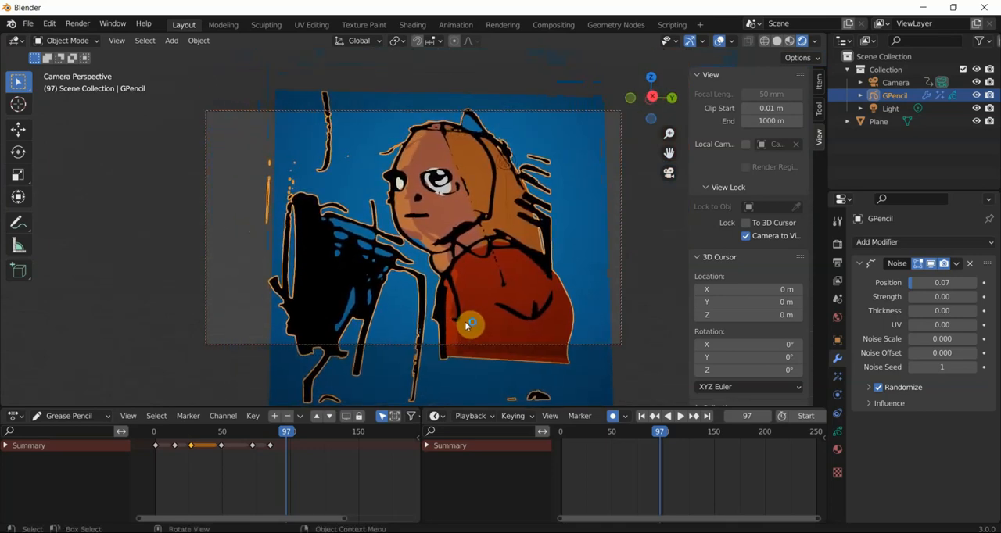
- Select the camera and set the scene's output resolution to 1000 by 1000 px
click(904, 84)
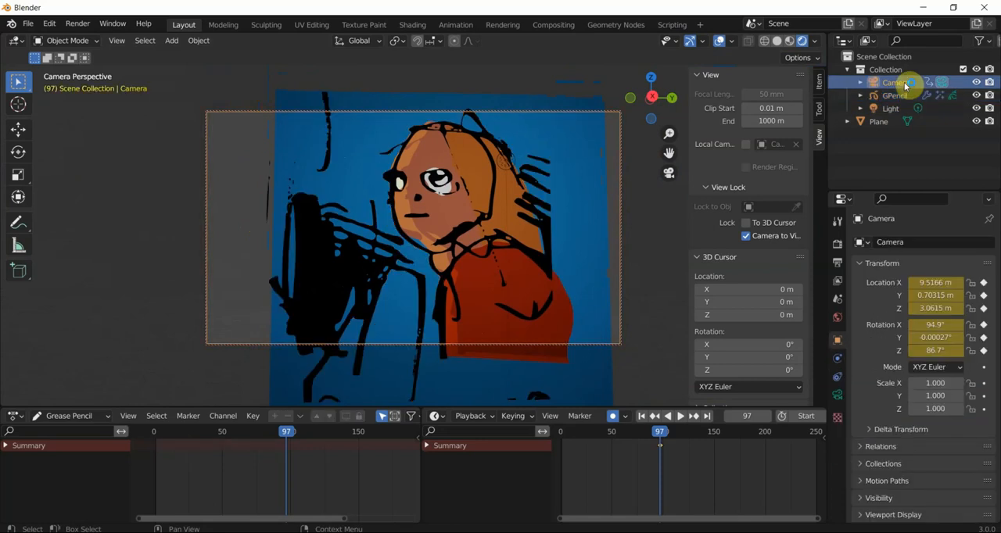
click(836, 396)
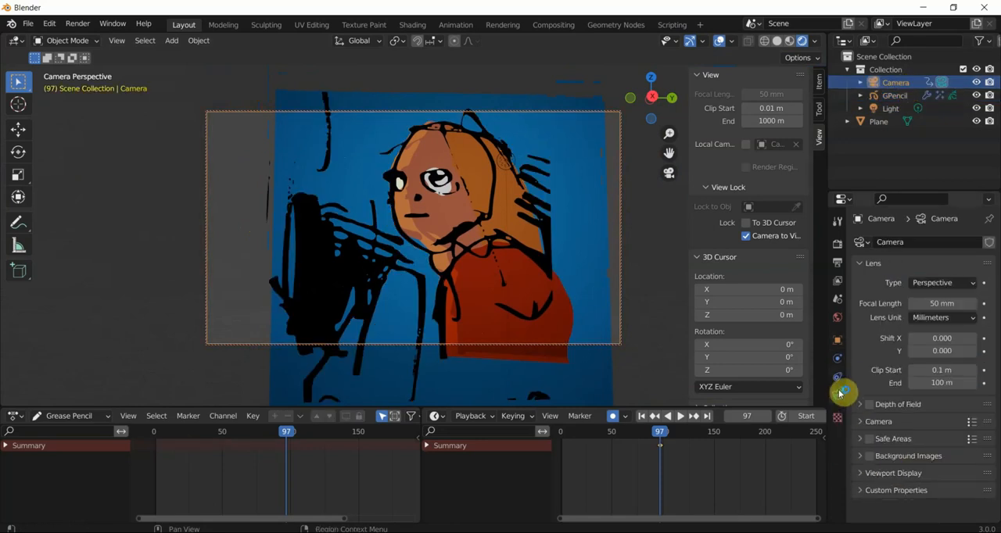
click(837, 261)
double_click(942, 260)
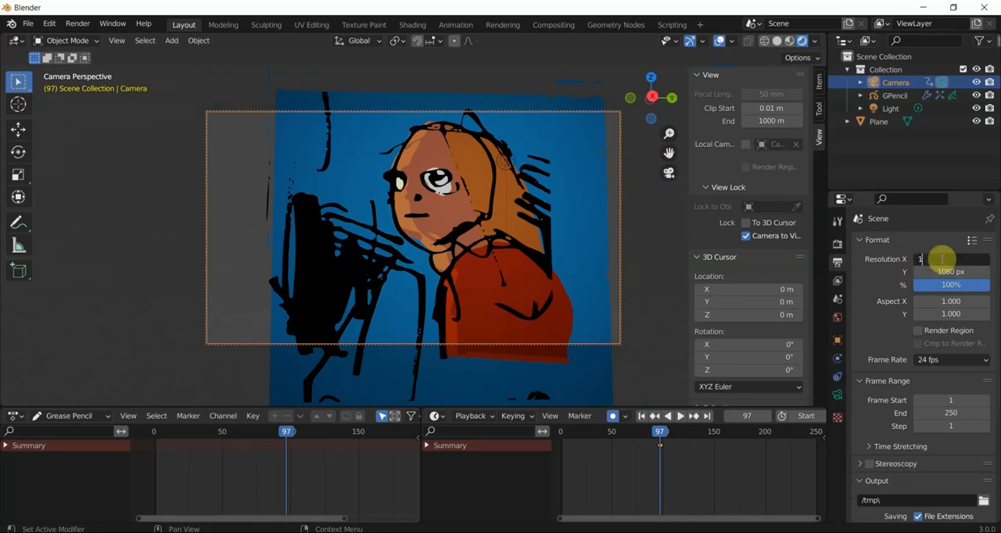
key(Return)
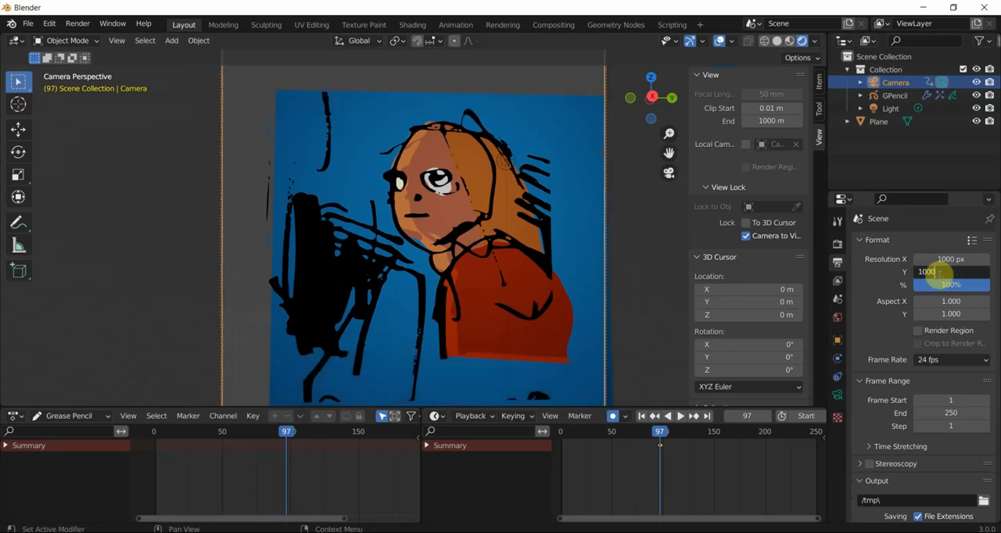
click(940, 271)
text(1000)
key(Return)
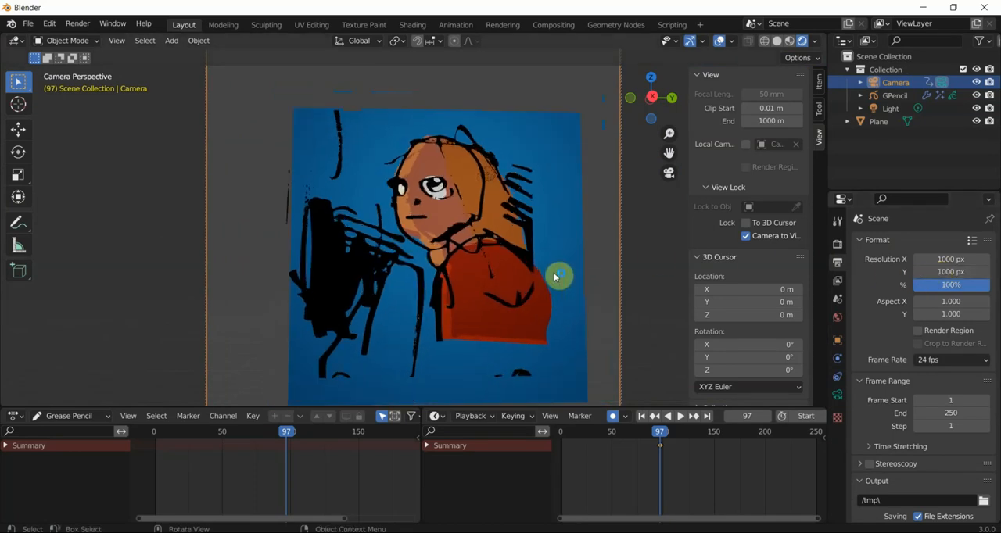
- Reframe the character inside the square camera frame with the camera locked to the view
click(768, 236)
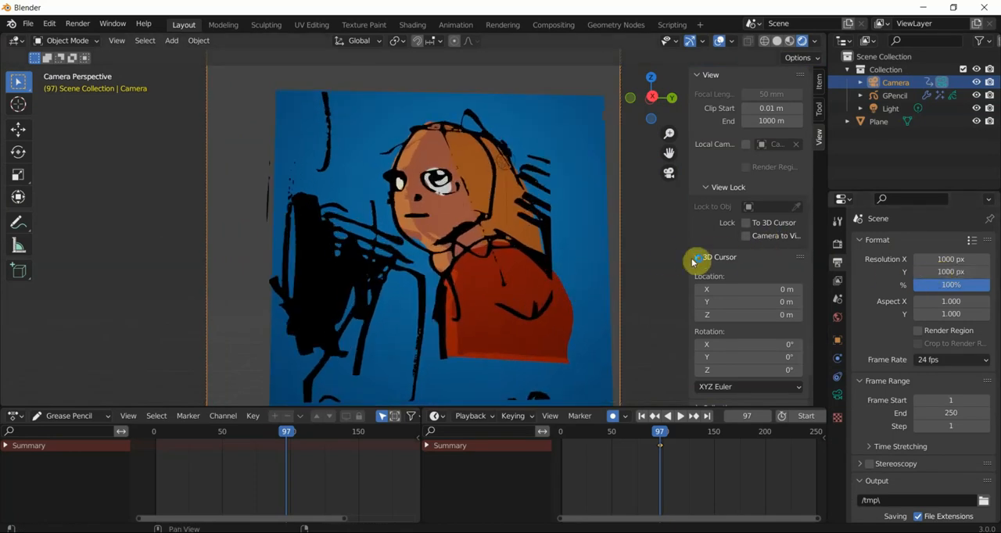
click(745, 235)
middle_drag(493, 313, 459, 329)
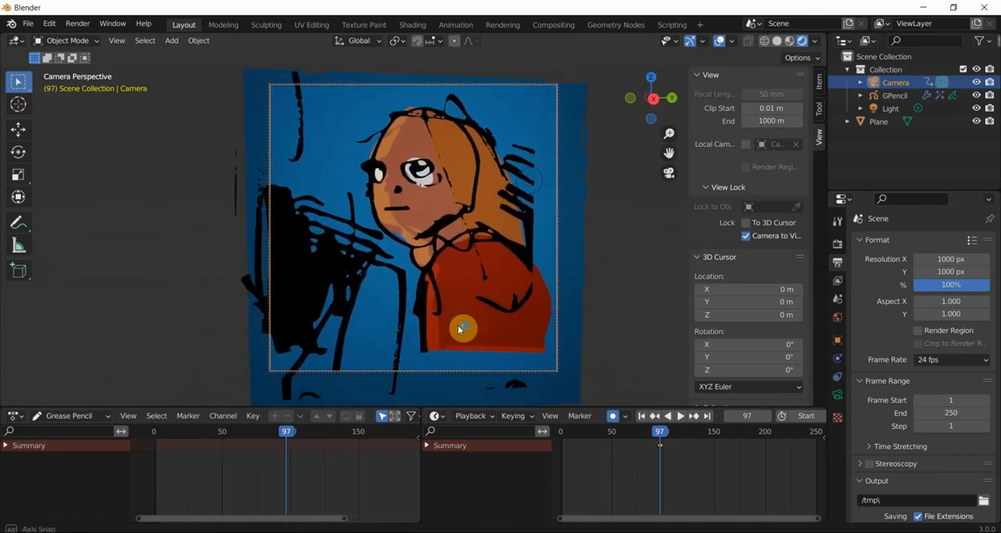
- Replay the animation from its start through the camera, and set the camera's focal length to 58 mm
click(642, 416)
click(680, 416)
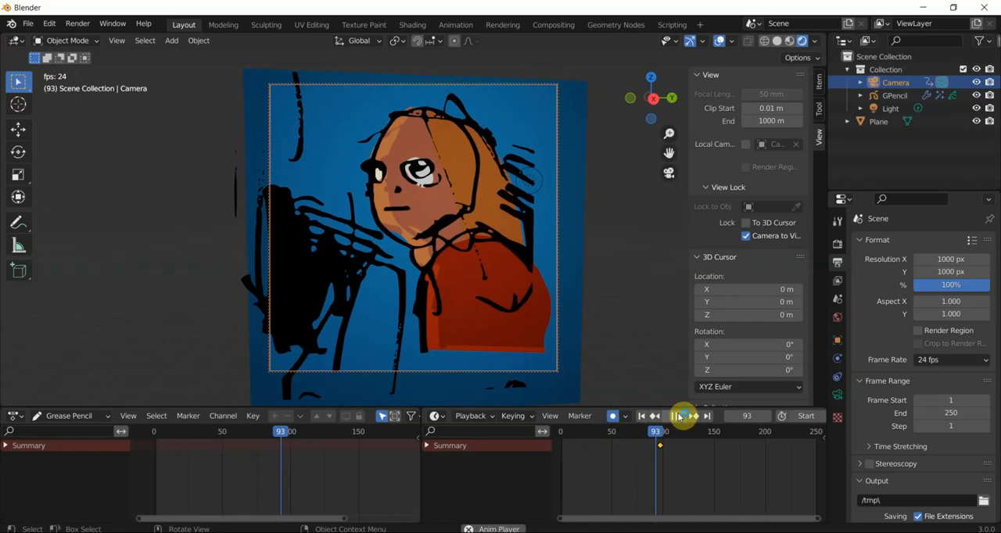
click(677, 416)
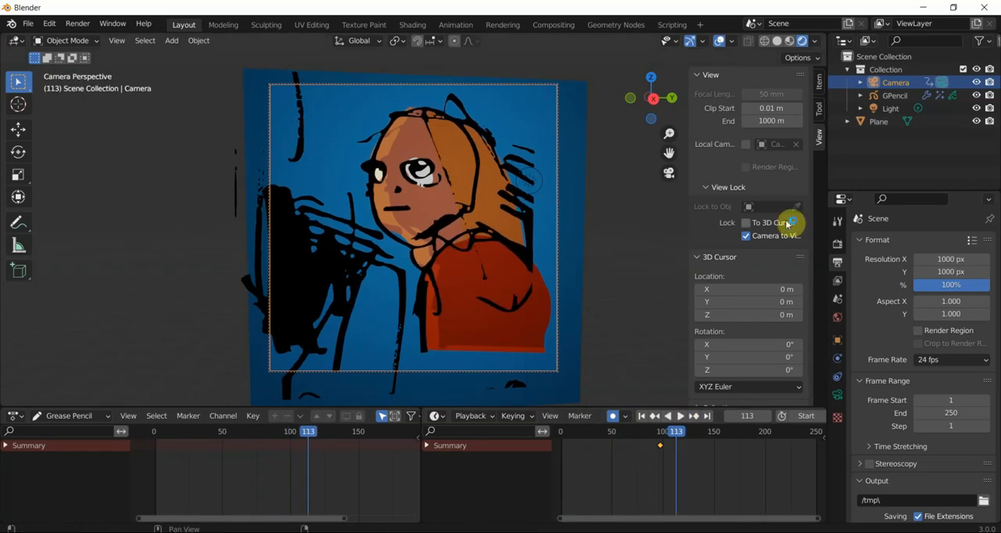
click(837, 395)
mouse_move(925, 305)
mouse_down()
mouse_move(898, 306)
mouse_move(955, 305)
mouse_move(914, 306)
mouse_move(935, 304)
mouse_up()
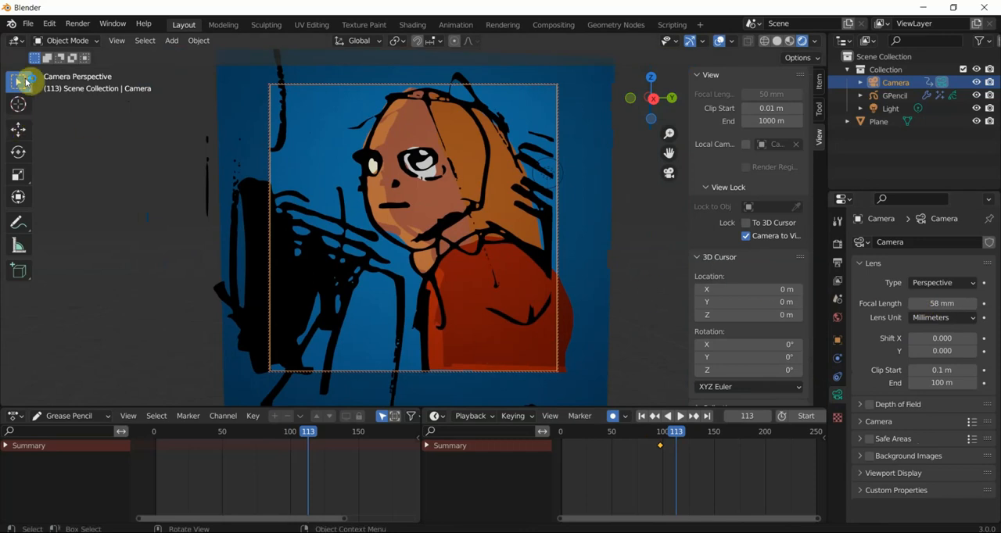
- Set the render output path to C:\tmp\ani1
click(838, 265)
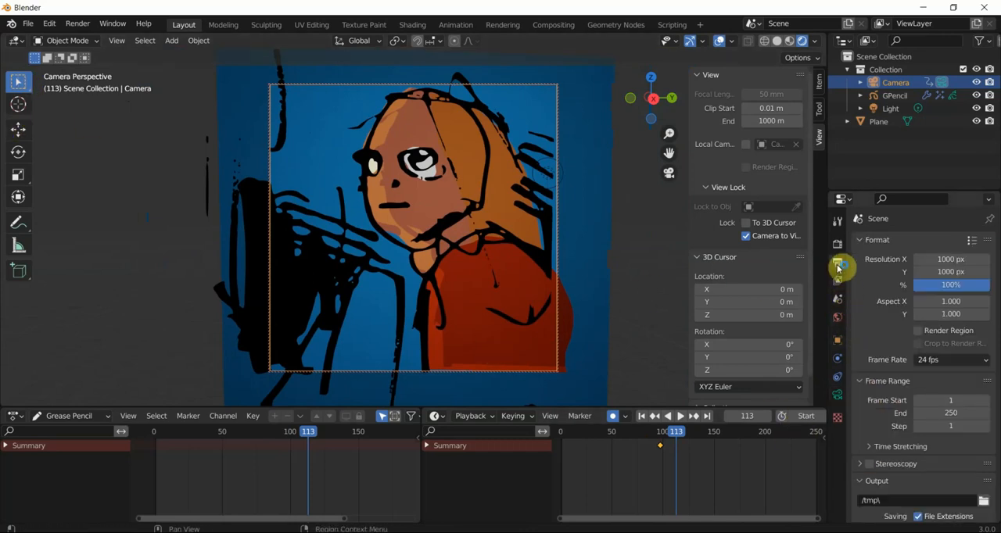
click(982, 500)
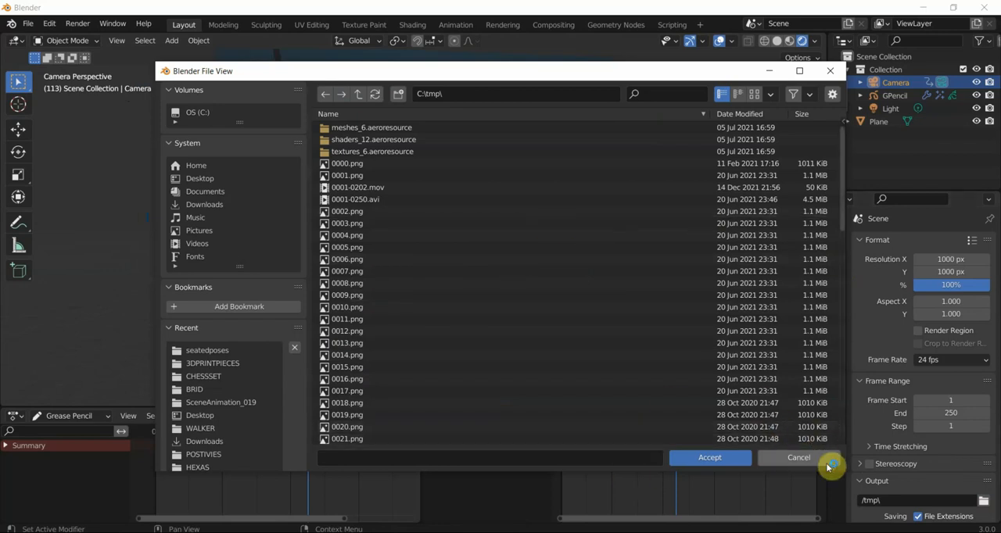
click(600, 454)
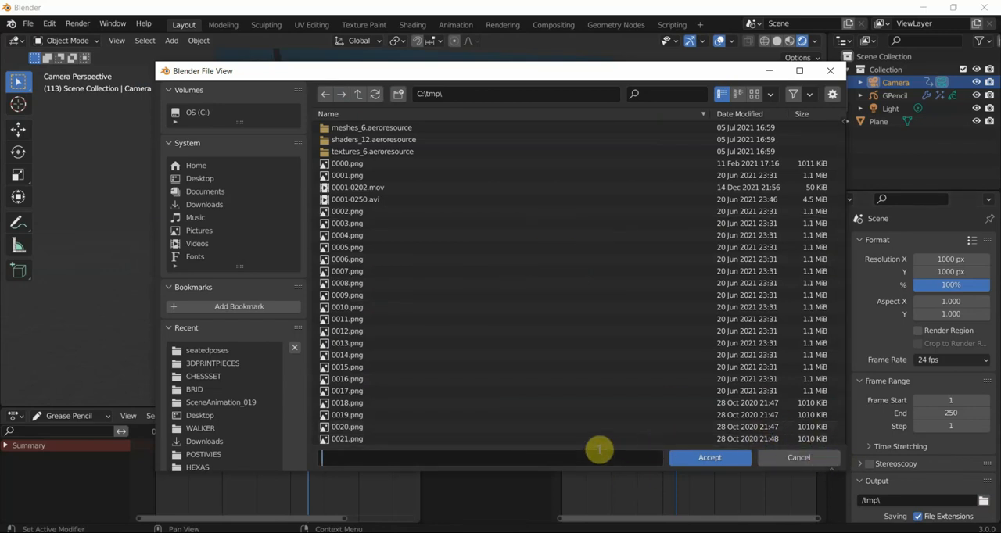
text(an1)
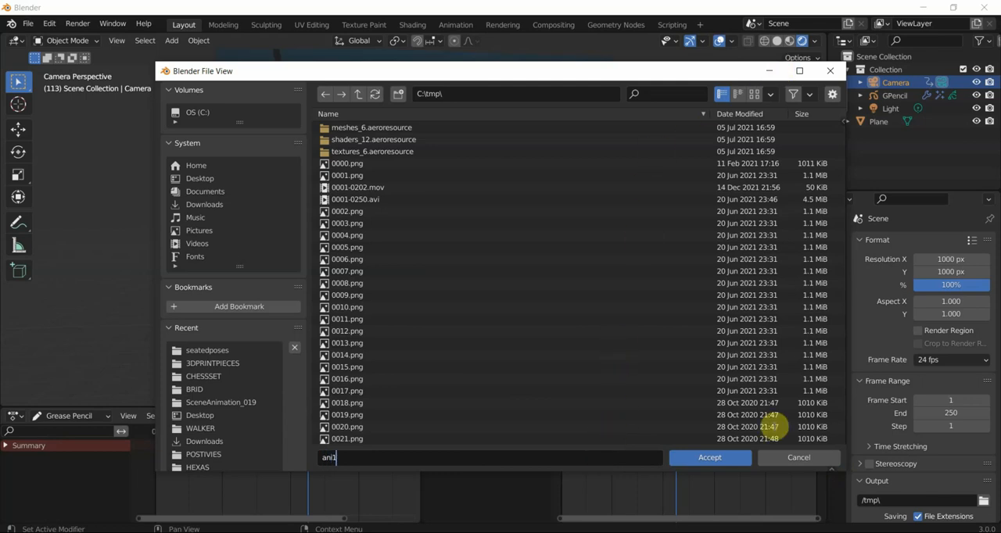
click(709, 457)
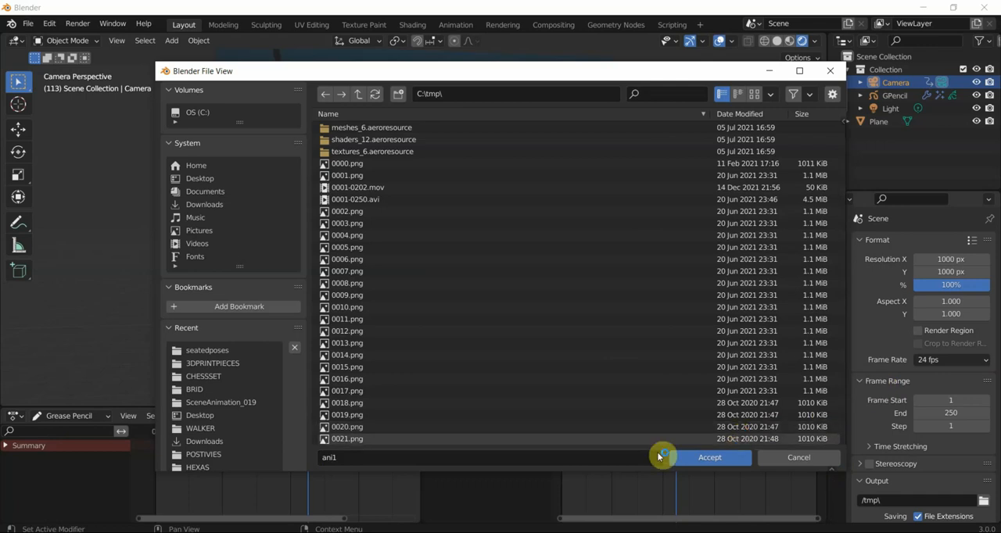
click(704, 459)
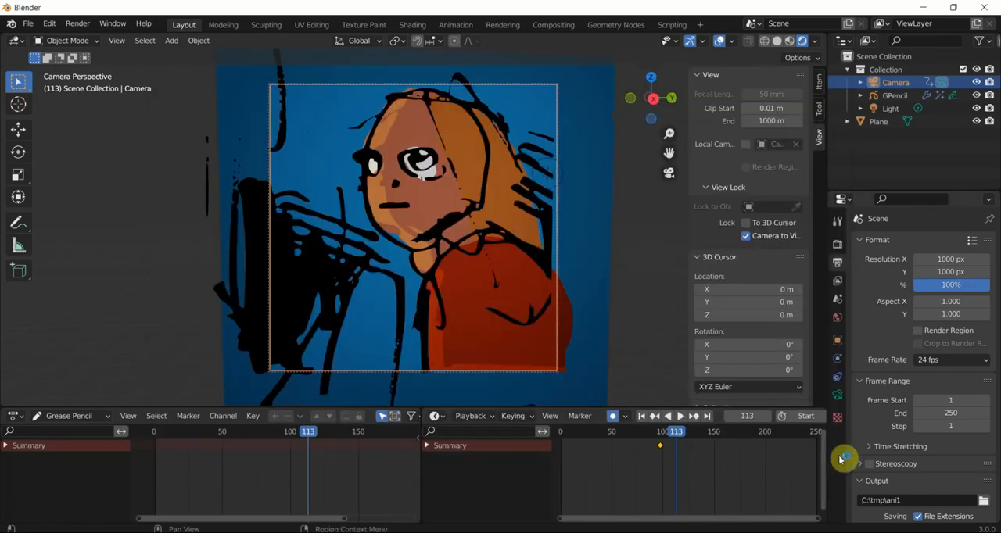
- Change the render output's file format to the AVI JPEG movie type
scroll(899, 447, down, 2)
scroll(905, 452, down, 2)
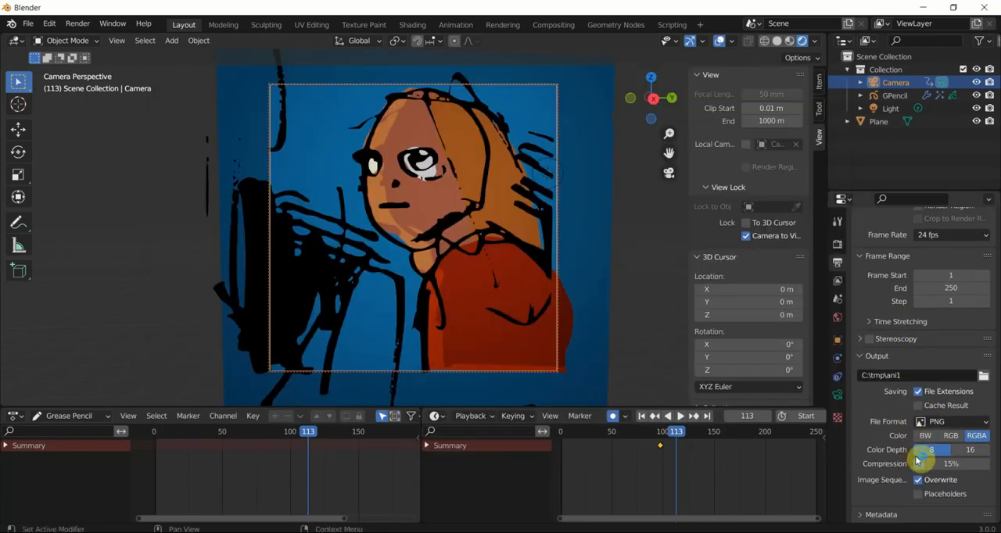
click(942, 422)
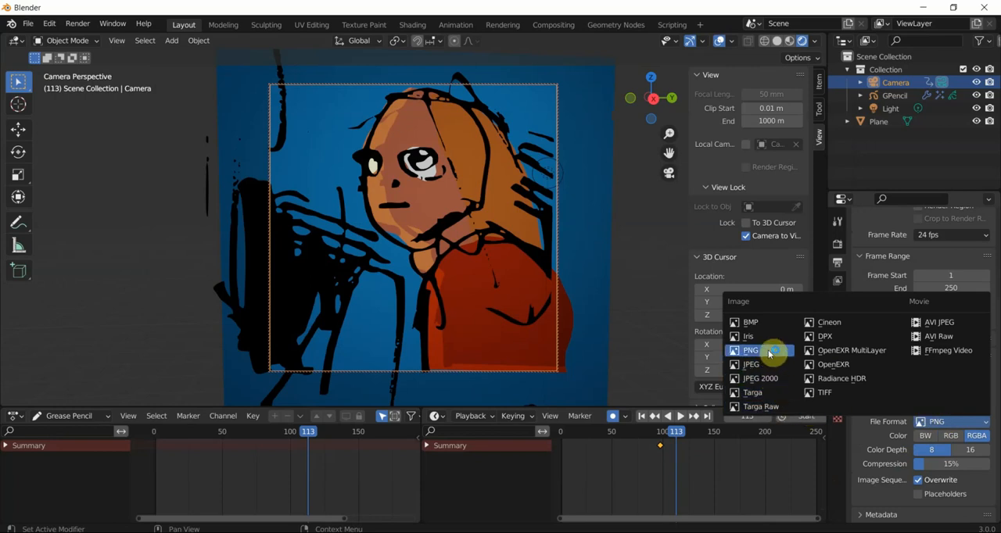
click(946, 325)
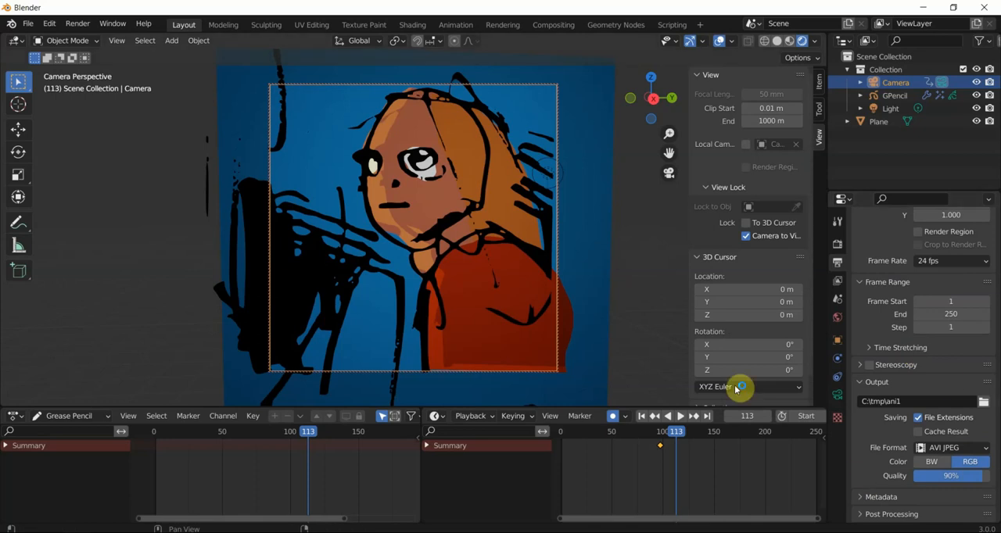
- Set the end frame of the render's frame range to 100
click(79, 24)
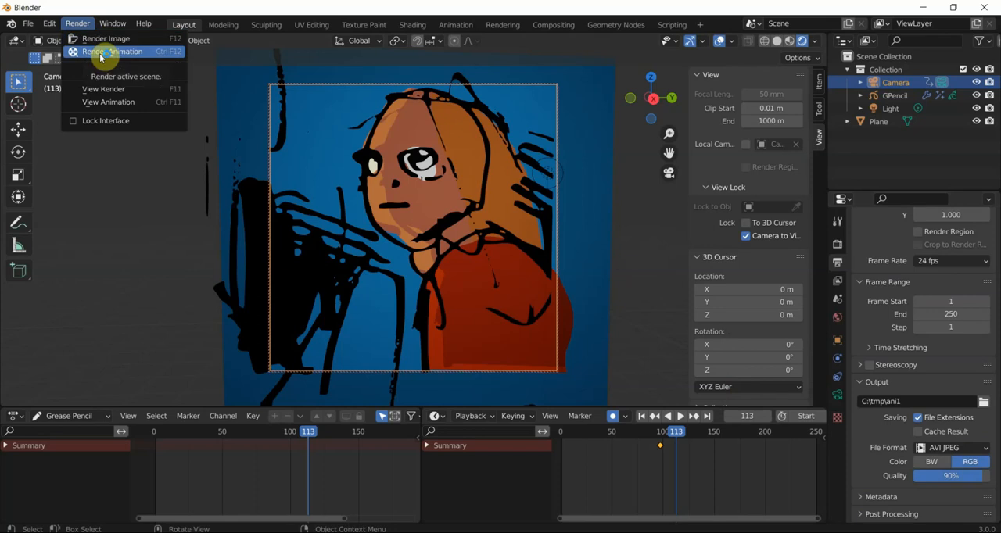
click(924, 315)
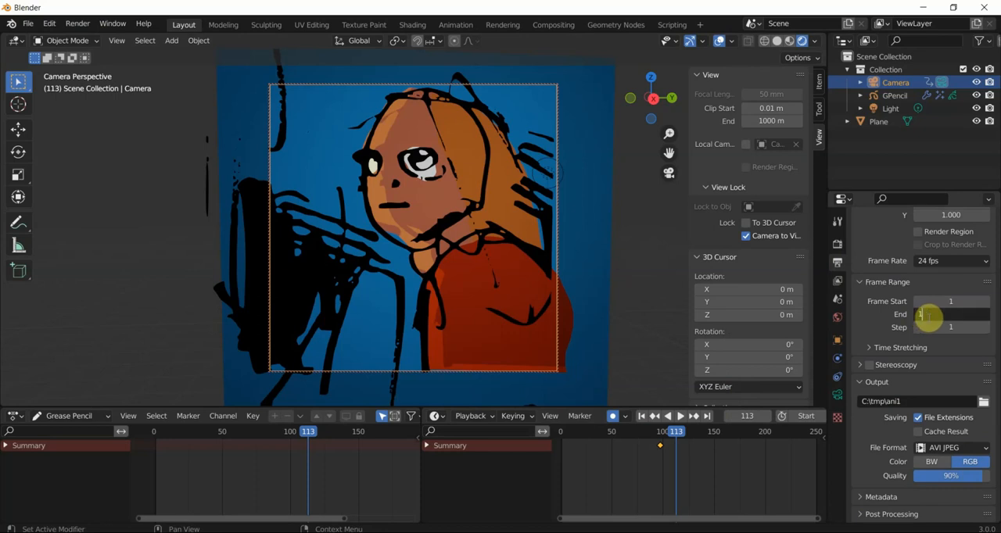
key(Return)
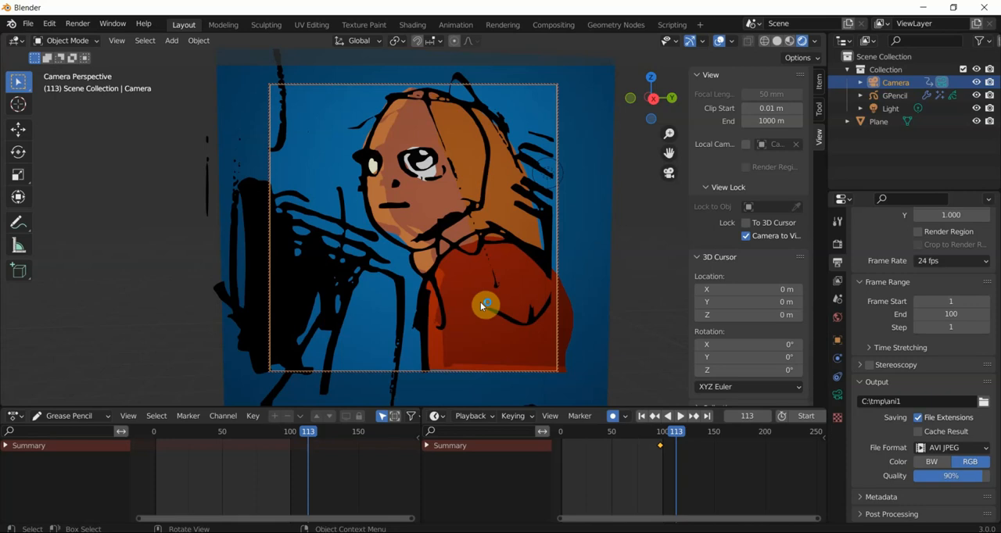
- Orbit and shift the view-locked camera at frame 113 to frame the character and blue backdrop from a slightly angled viewpoint
middle_drag(481, 305, 438, 266)
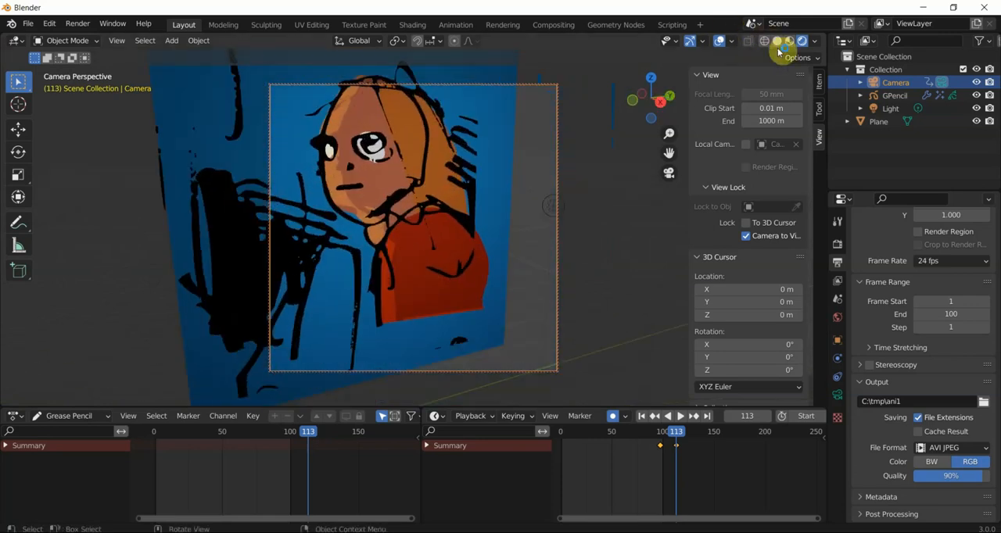
drag(667, 153, 727, 164)
middle_drag(352, 194, 382, 211)
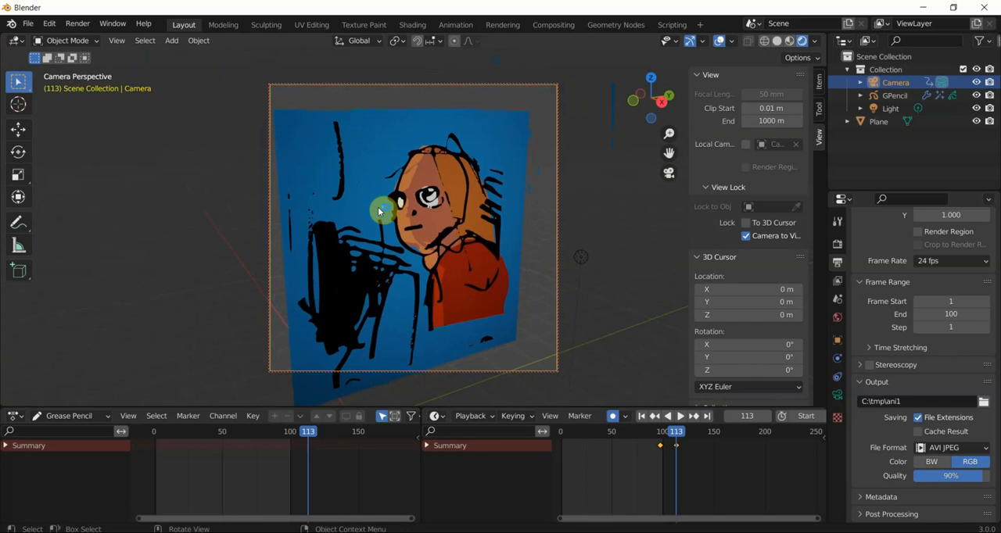
middle_drag(378, 211, 376, 221)
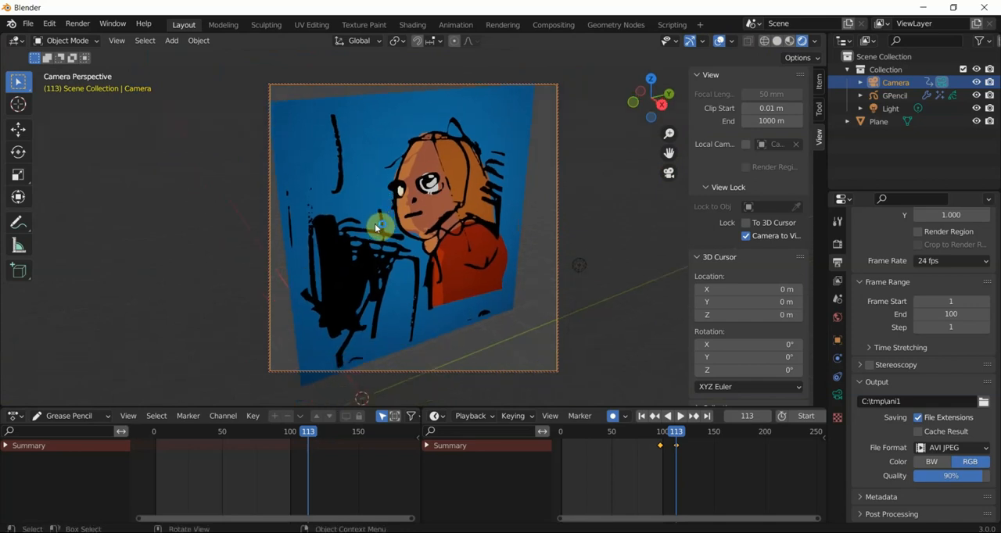
middle_drag(373, 223, 458, 224)
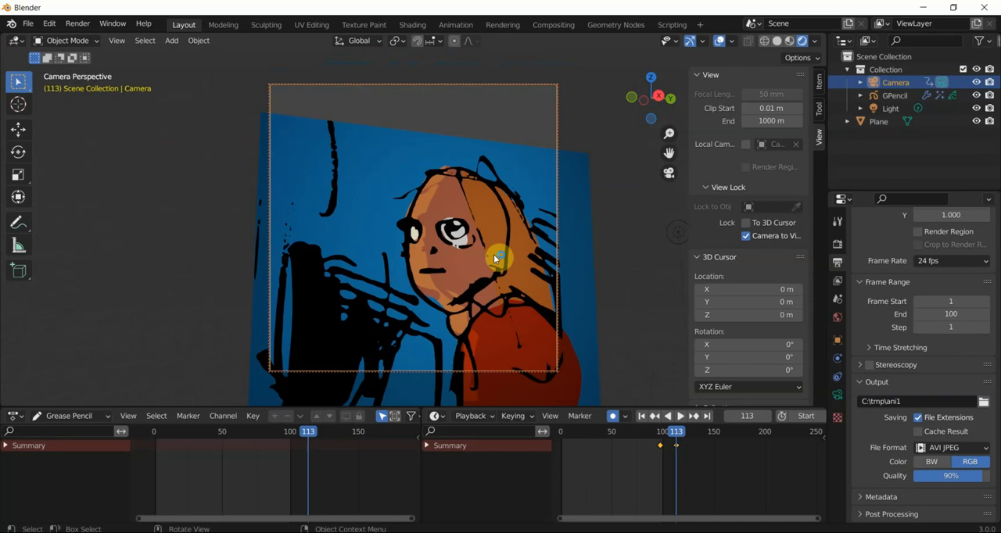
middle_drag(494, 258, 469, 237)
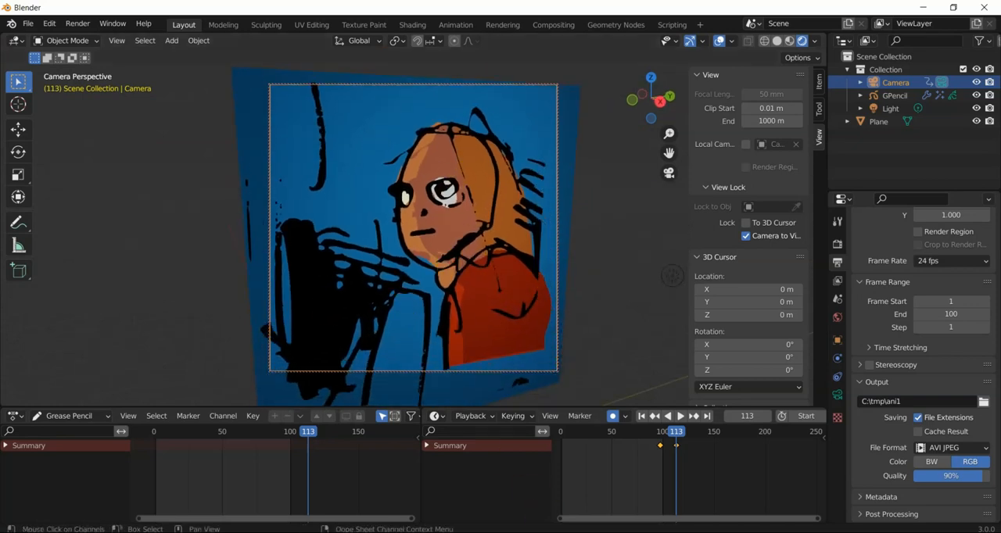
click(548, 532)
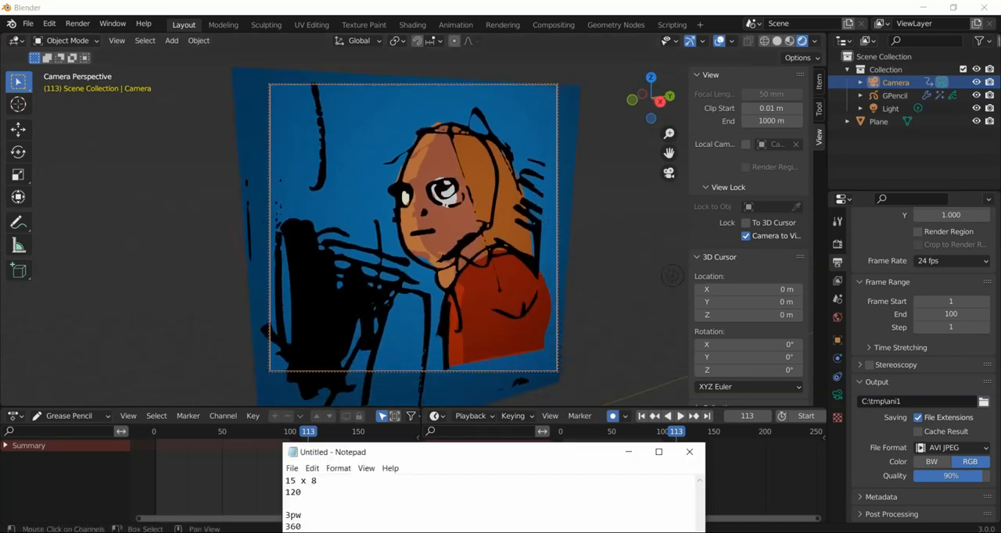
click(631, 455)
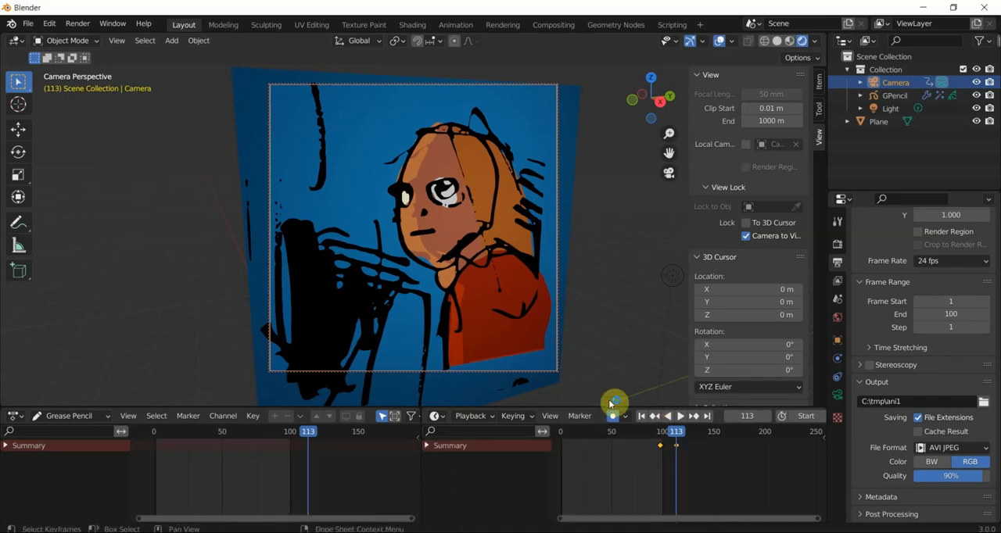